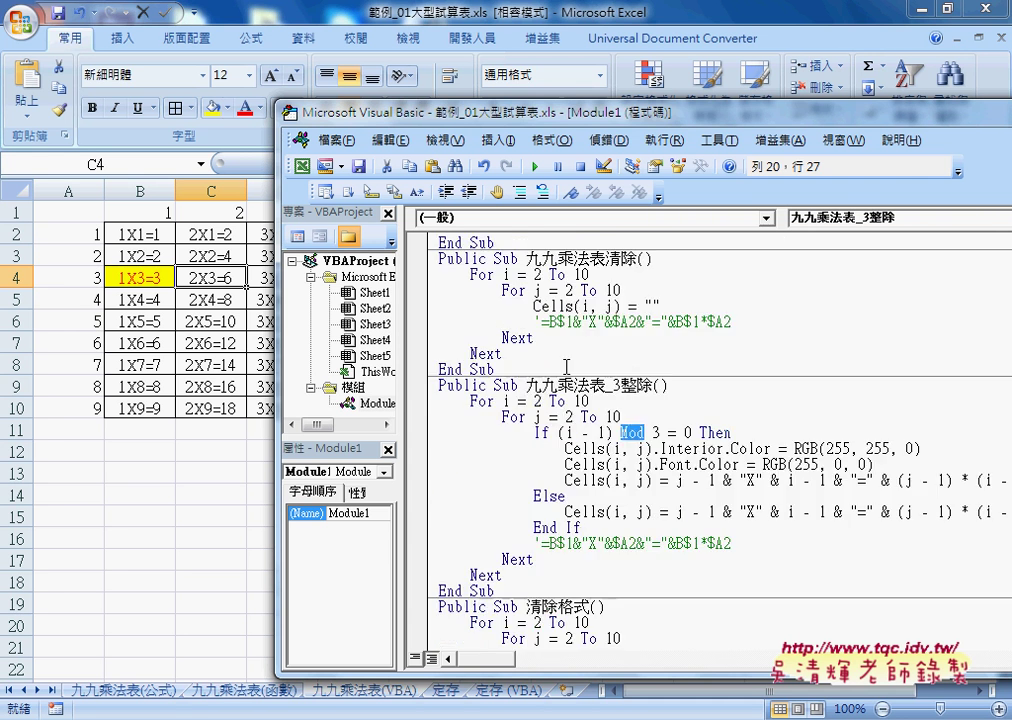
Step: Copy the loop code from the 九九乘法表 macro's body
scroll(570, 360, "up", 1)
scroll(520, 320, "up", 2)
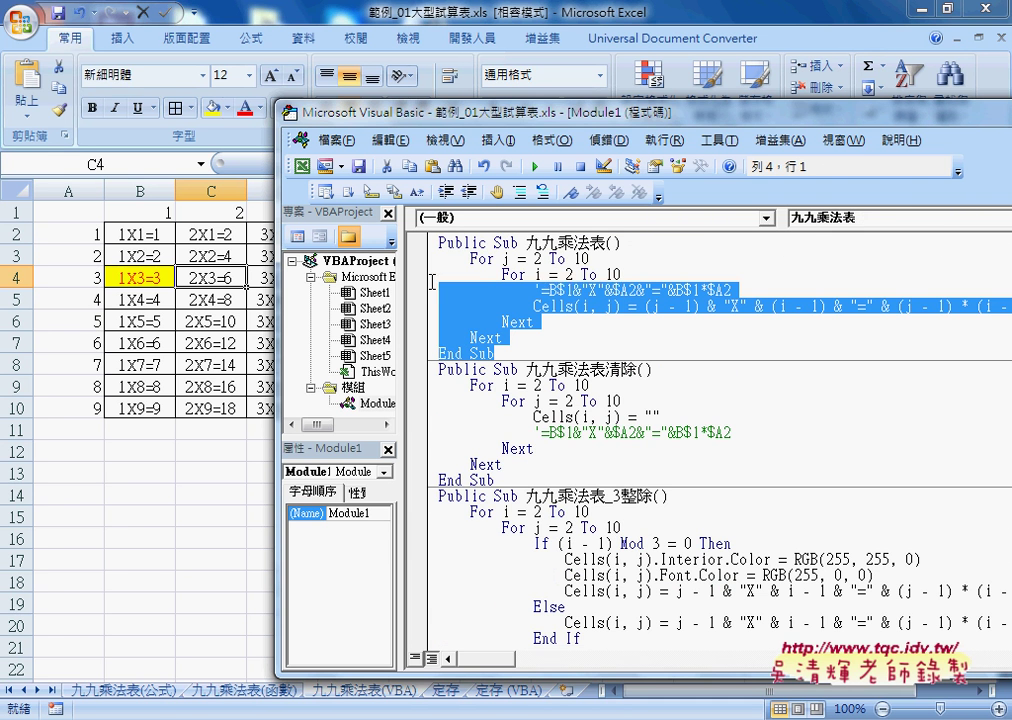
left_click_drag(503, 342, 438, 243)
scroll(519, 410, "down", 2)
scroll(521, 405, "down", 1)
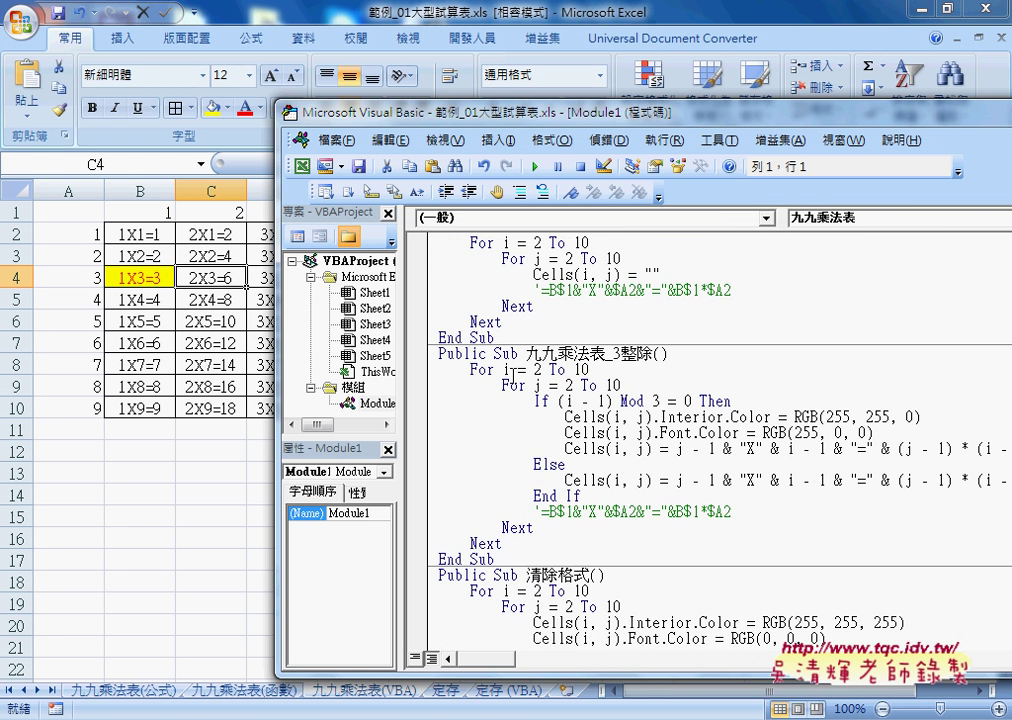
scroll(583, 408, "up", 1)
scroll(578, 418, "down", 2)
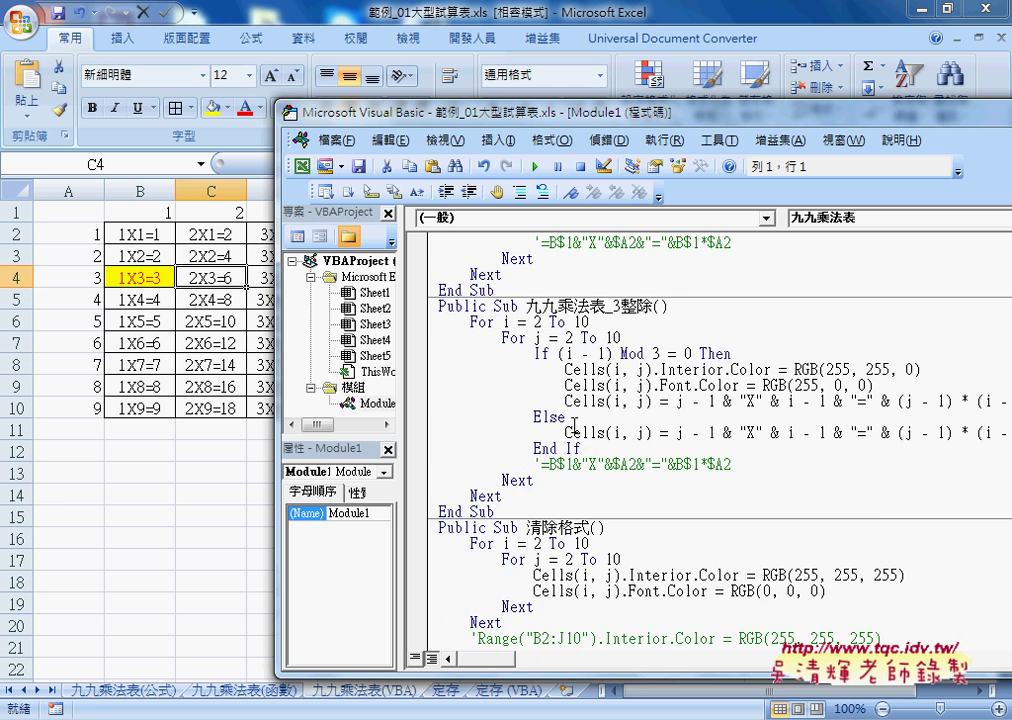
scroll(540, 370, "up", 2)
scroll(523, 335, "up", 2)
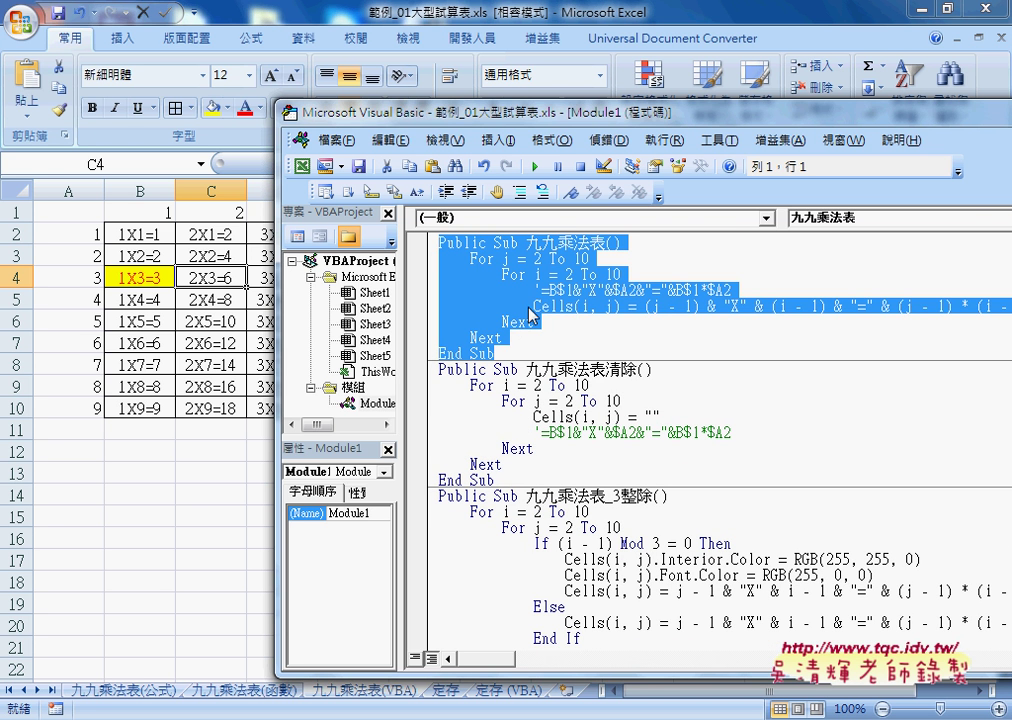
left_click_drag(494, 353, 340, 200)
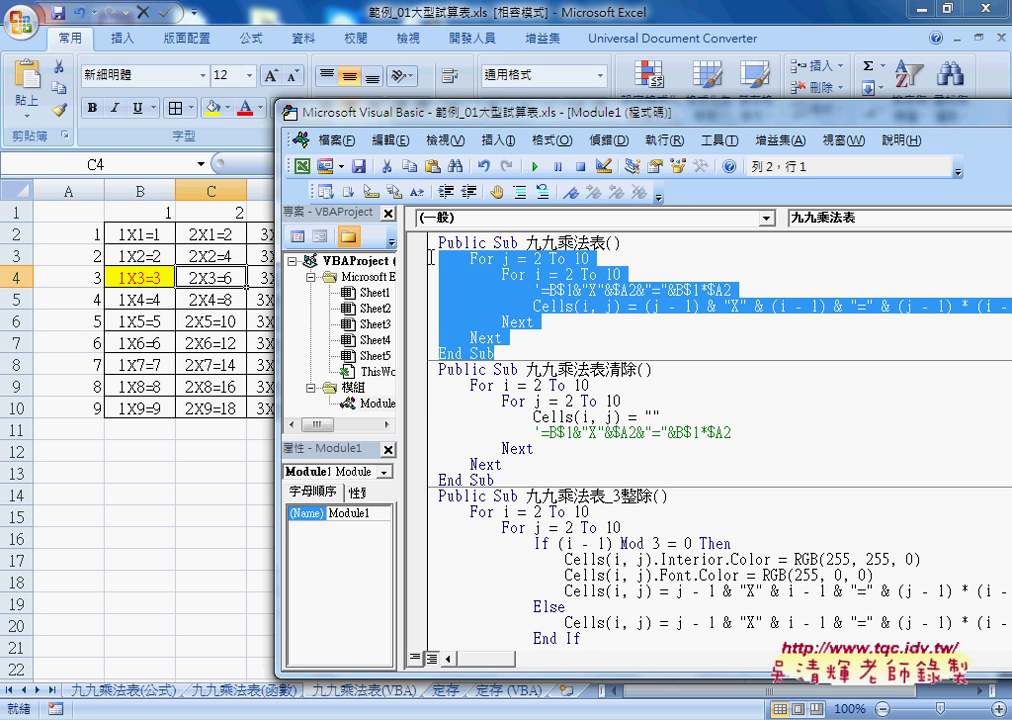
right_click(376, 214)
left_click(400, 224)
Step: Paste the copied loop over the 九九乘法表_3整除 macro's body
scroll(521, 367, "down", 2)
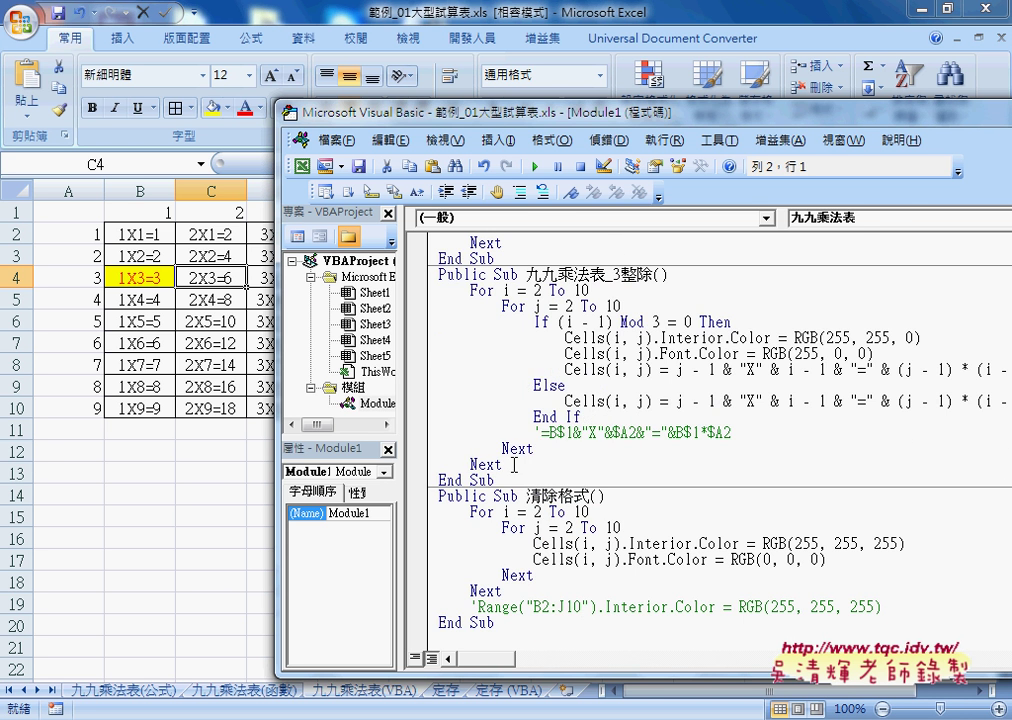
left_click_drag(494, 480, 440, 290)
right_click(522, 320)
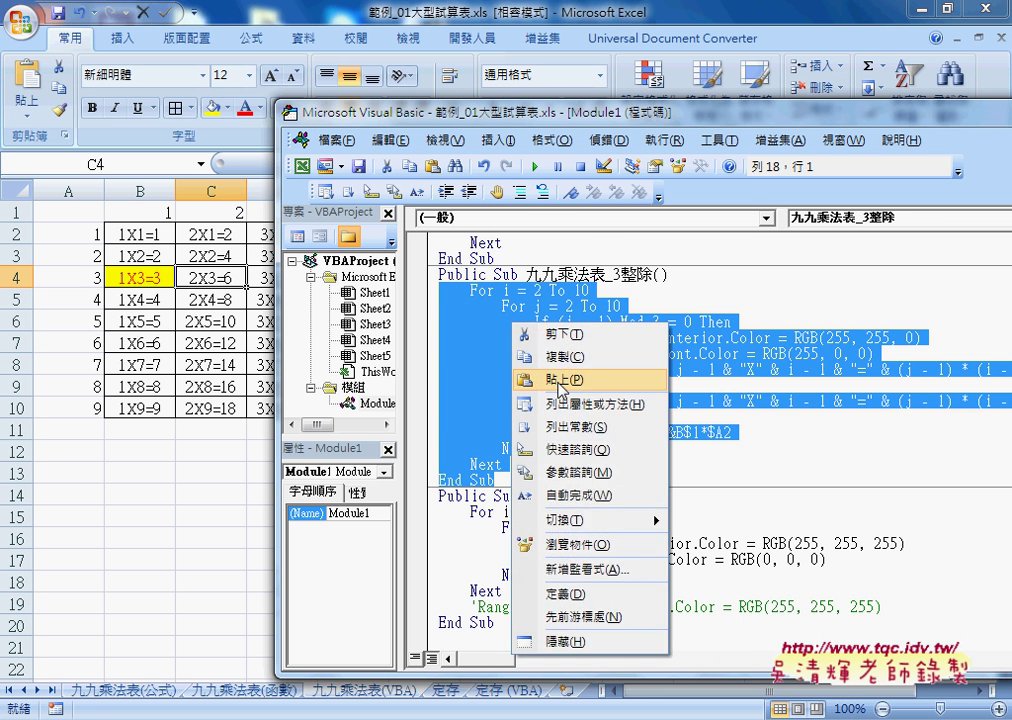
left_click(576, 380)
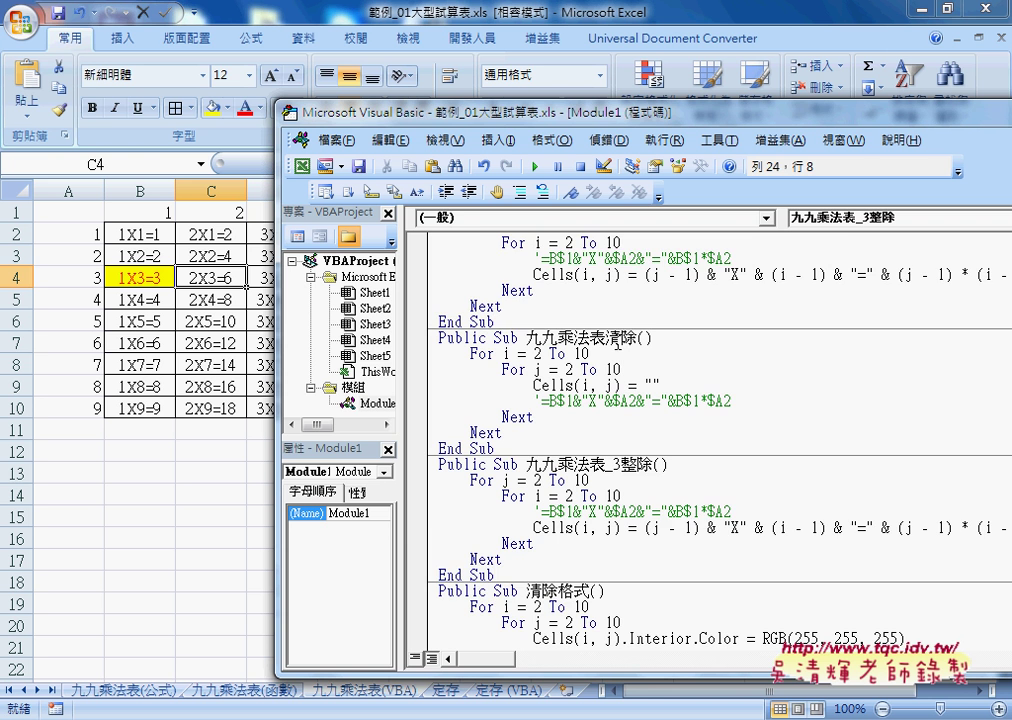
scroll(612, 380, "down", 2)
left_click_drag(605, 370, 652, 370)
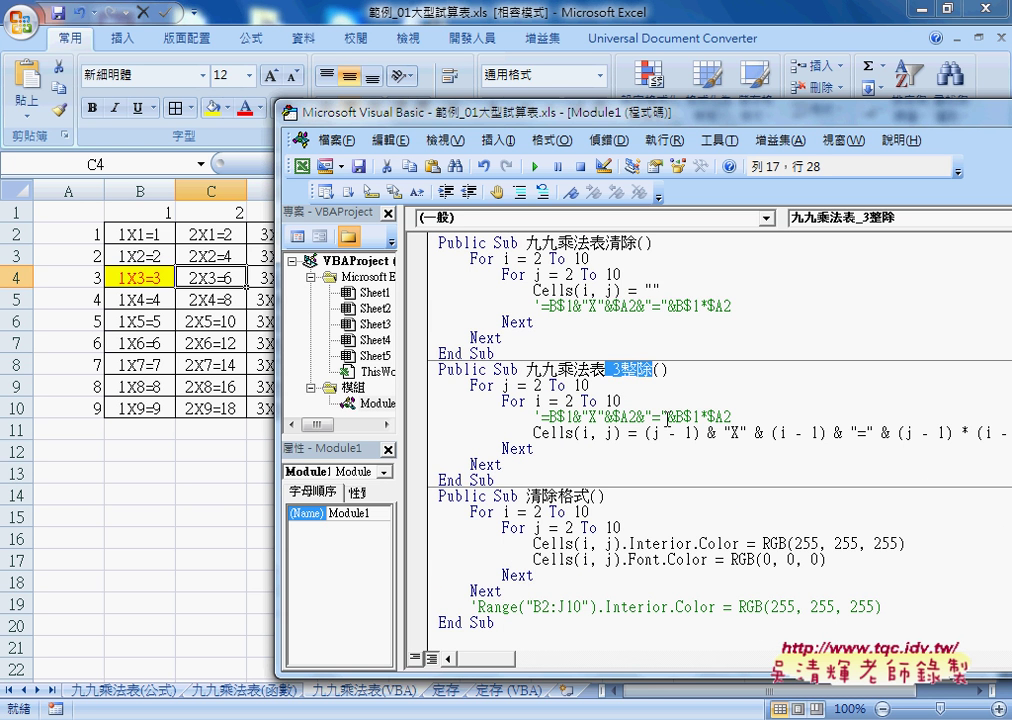
left_click_drag(440, 115, 214, 114)
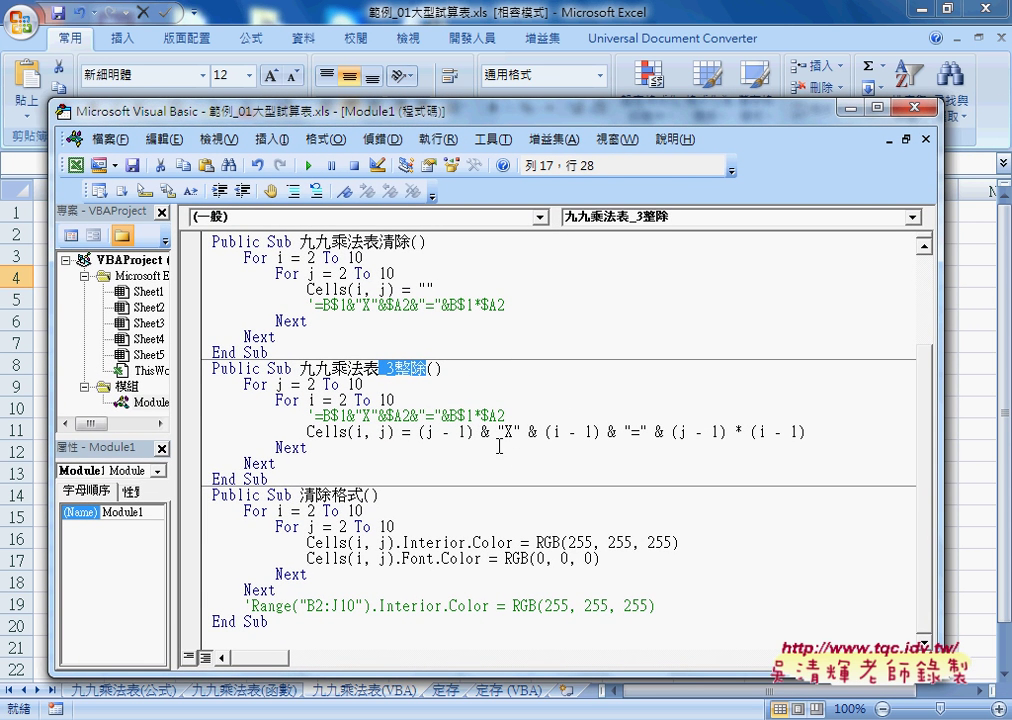
Step: Add the line 'if (i-1) mod 3=0 then' just after 'For i = 2 To 10'
left_click(425, 399)
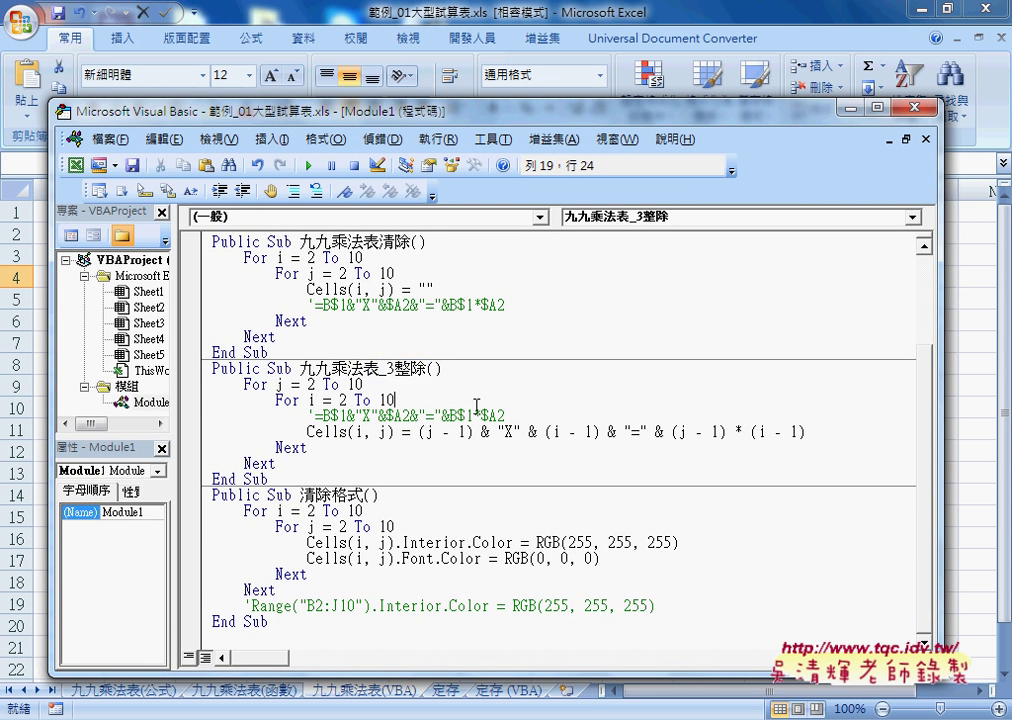
key("Return")
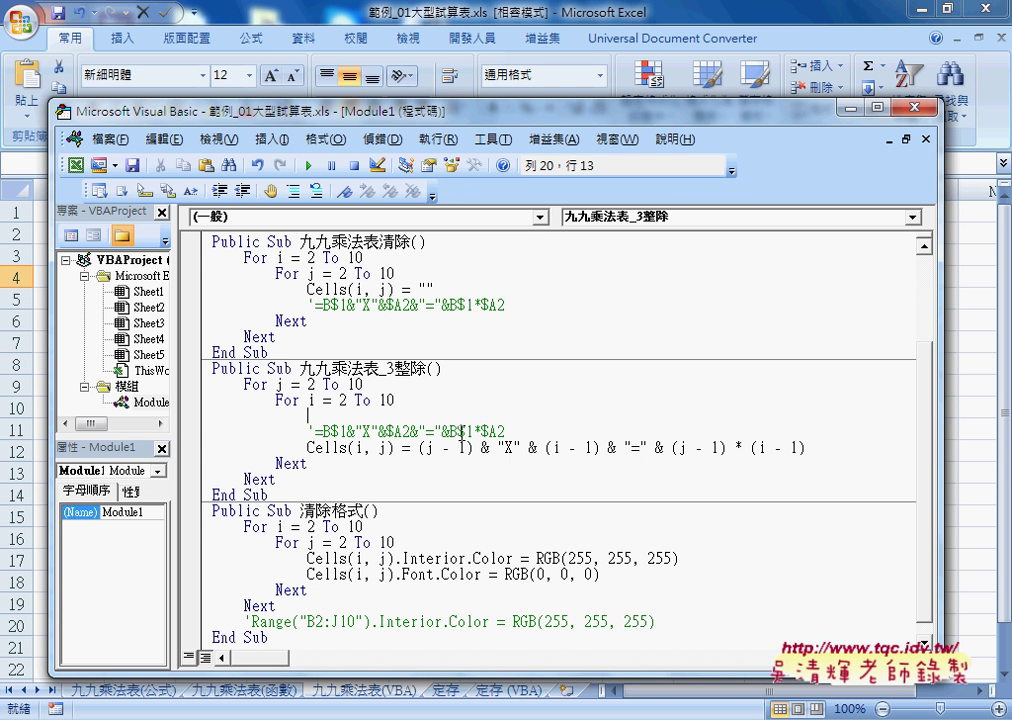
type("if ")
type("(i")
left_click_drag(282, 102, 477, 168)
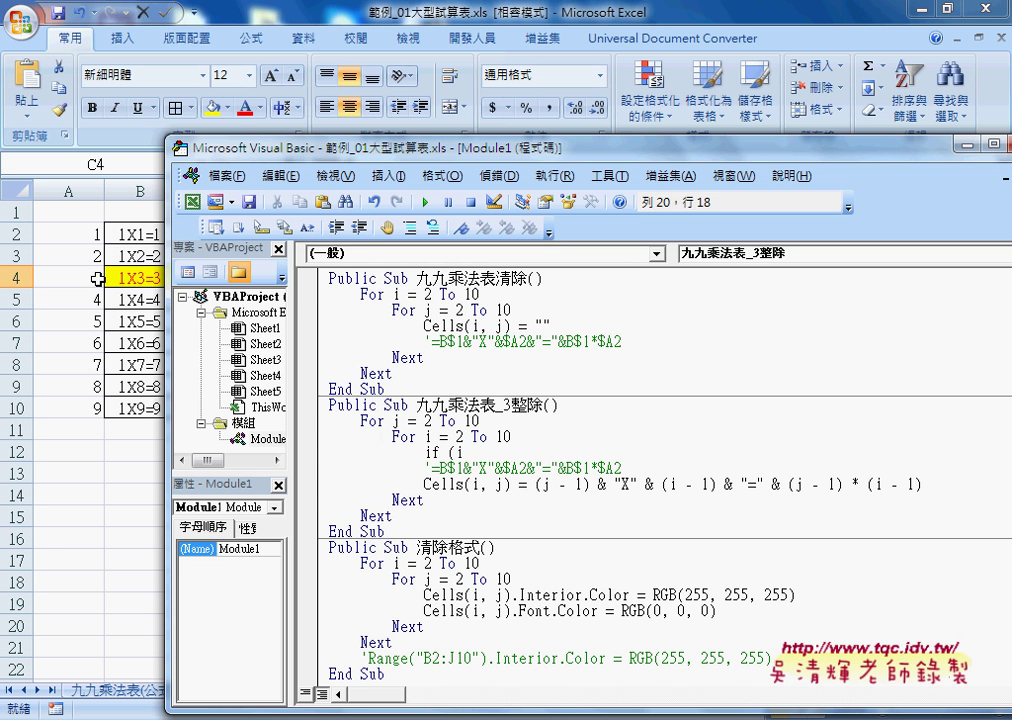
type("-1")
type(") ")
type("mod")
type(" 3")
type("=")
type("0")
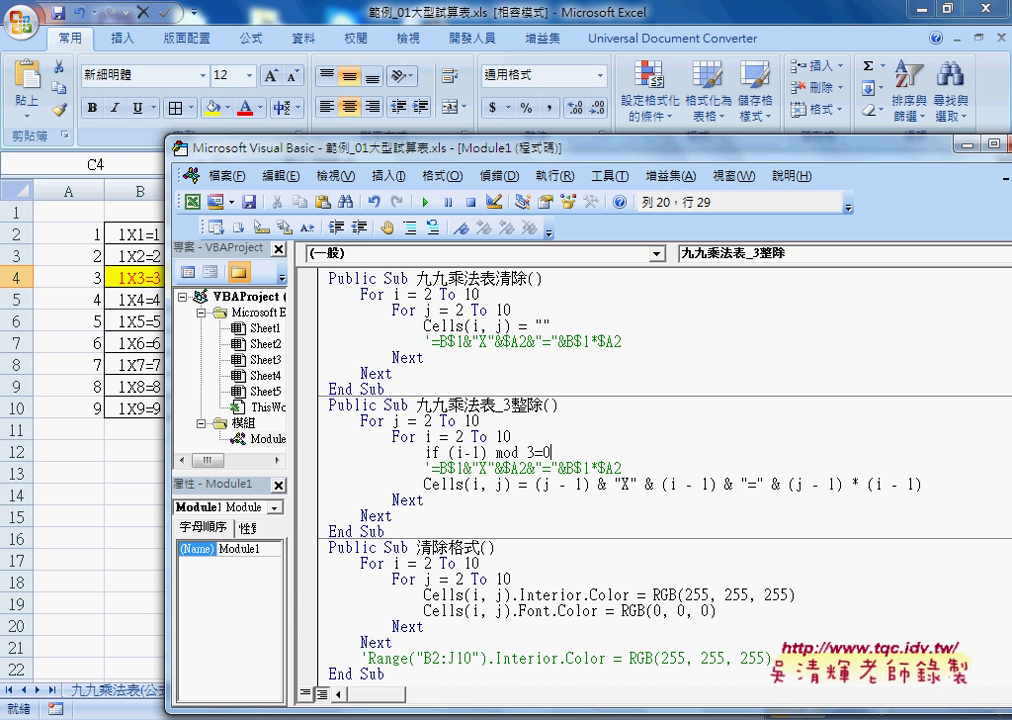
type("th")
type("en")
Step: Add empty Else and End If lines below the If line and indent the blank line
key("Return")
key("Return")
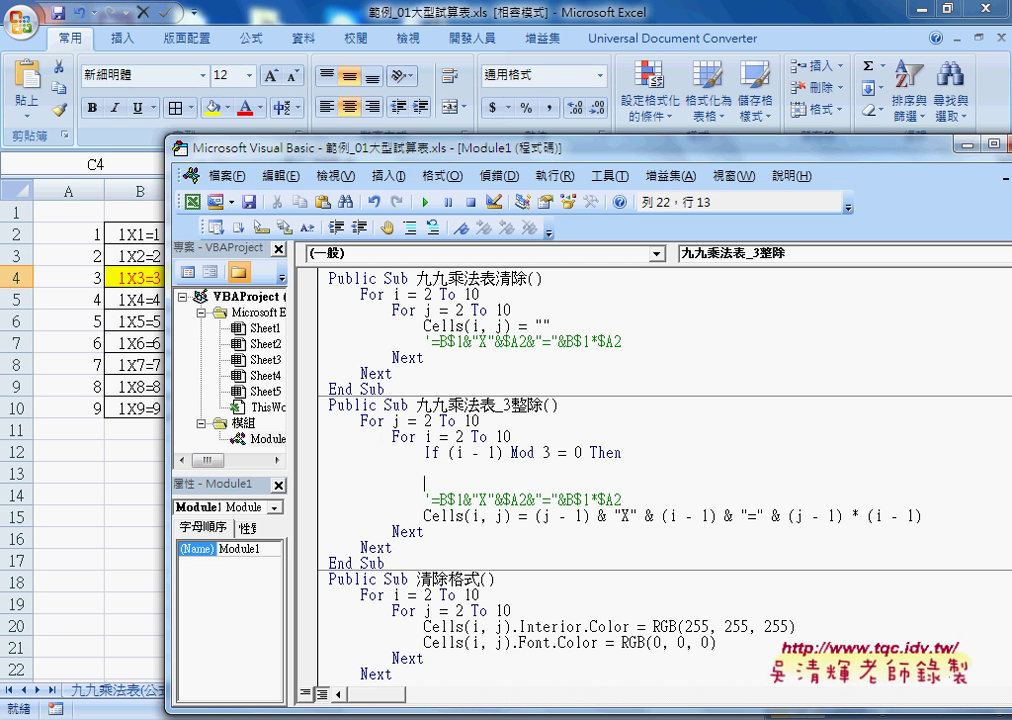
type("els")
type("e")
key("Return")
key("Return")
type("e")
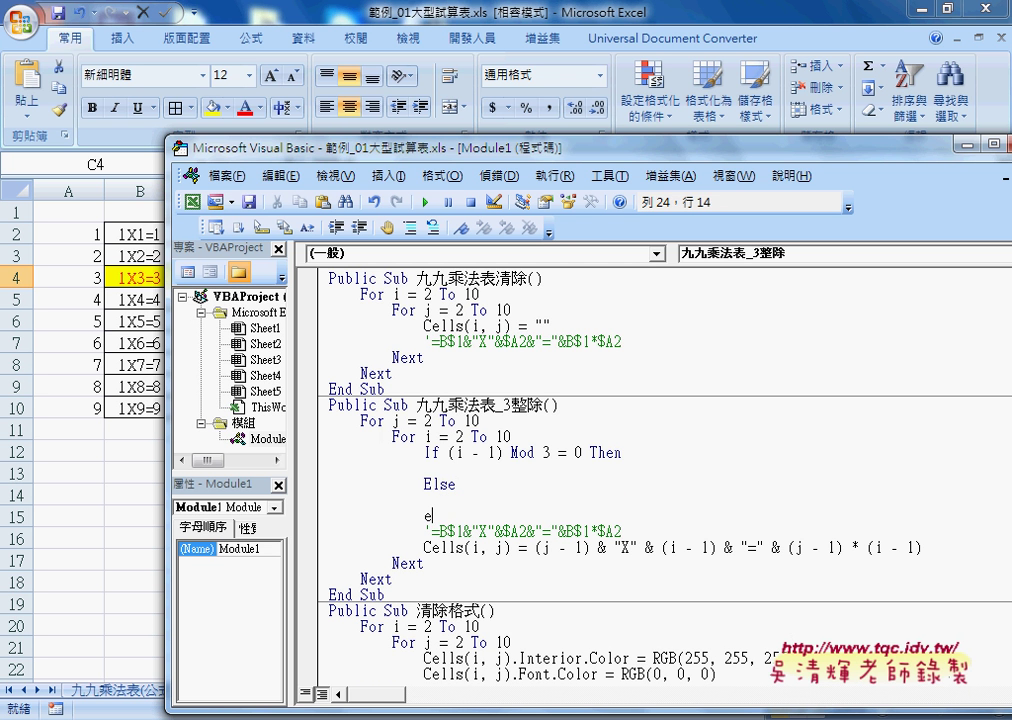
type("nd ")
type("if")
key("Up")
key("Up")
key("Up")
key("Tab")
Step: Duplicate the Cells line into both the If and Else branches and indent the copies
mouse_move(424, 547)
left_mouse_down()
mouse_move(915, 547)
mouse_move(588, 508)
left_mouse_up()
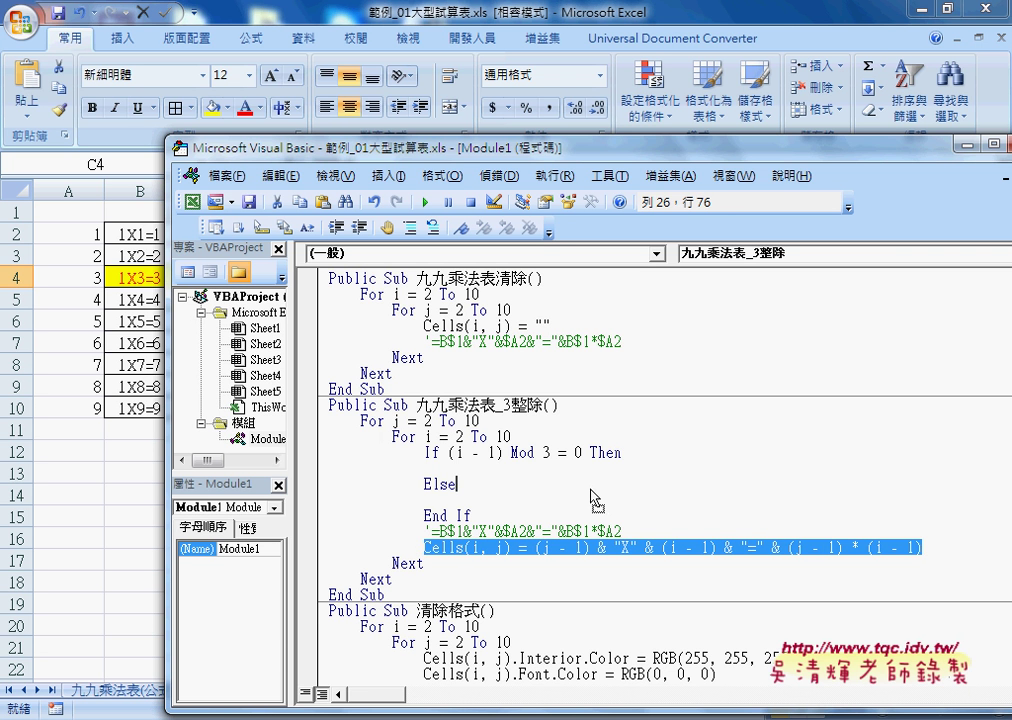
left_click_drag(588, 508, 583, 500)
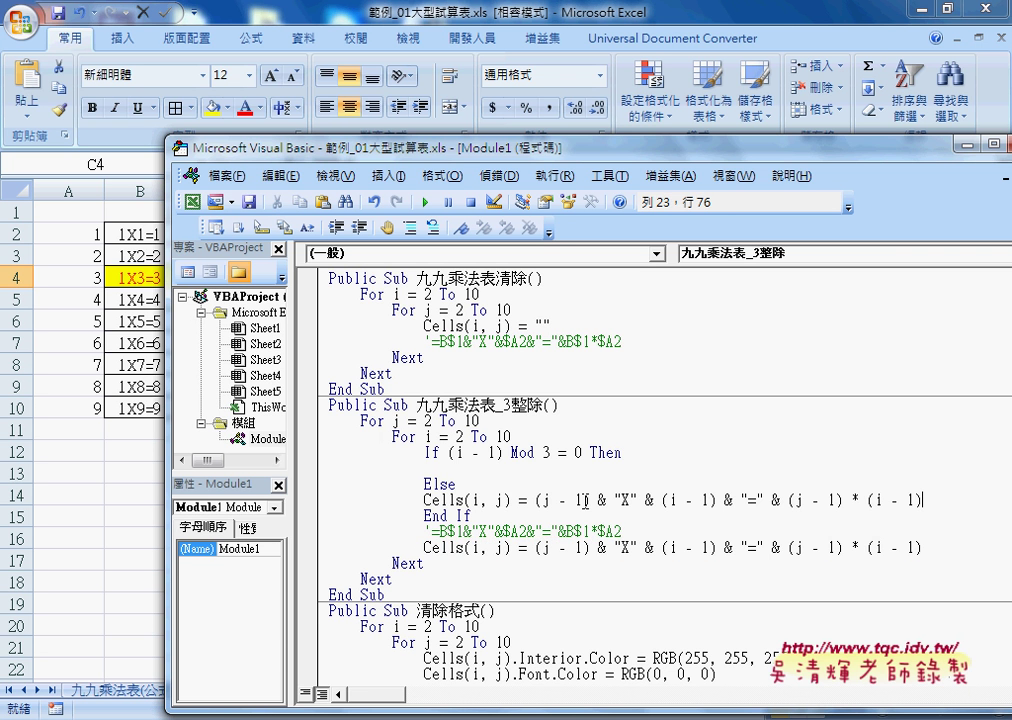
mouse_move(925, 547)
left_mouse_down()
mouse_move(420, 547)
mouse_move(922, 547)
mouse_move(530, 470)
mouse_move(426, 468)
left_mouse_up()
key("Tab")
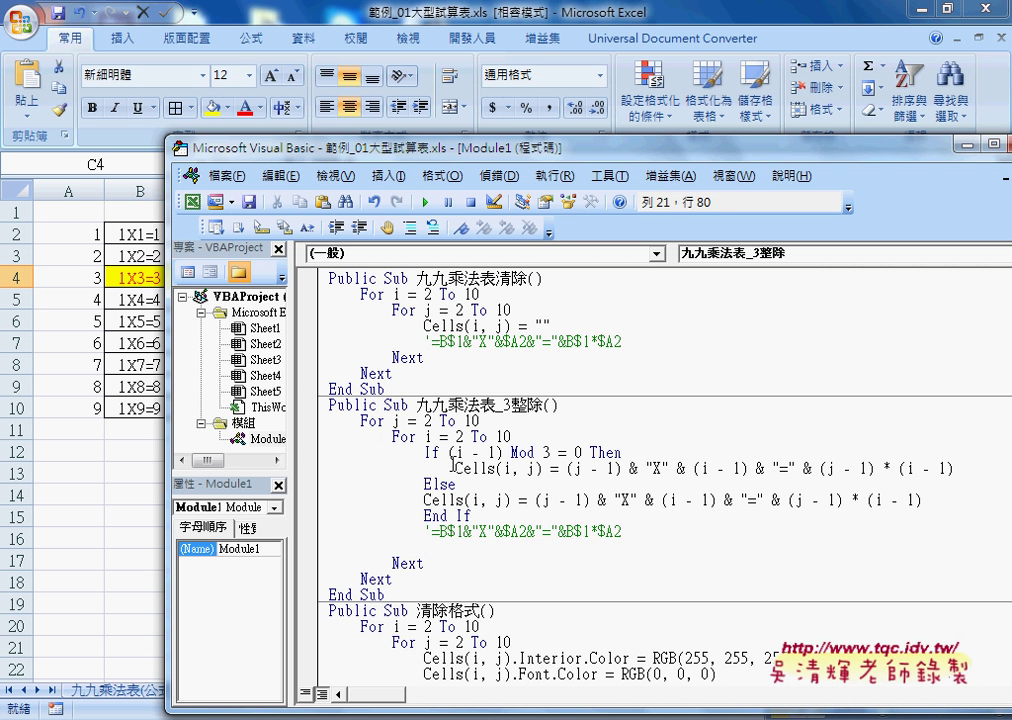
left_click(425, 499)
key("Tab")
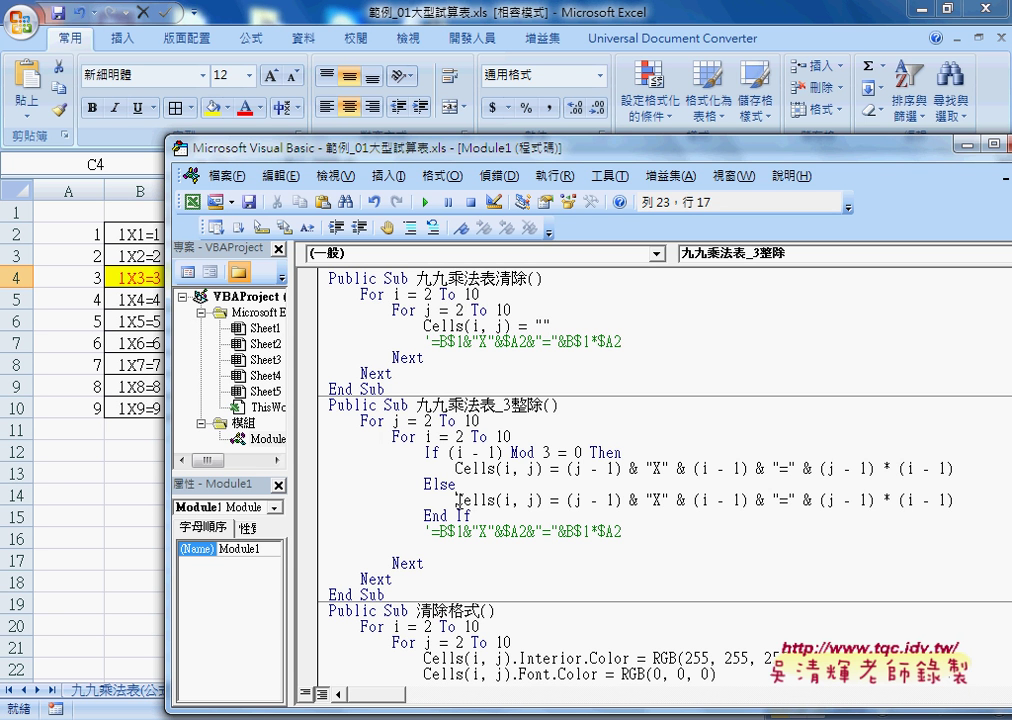
left_click_drag(456, 499, 960, 500)
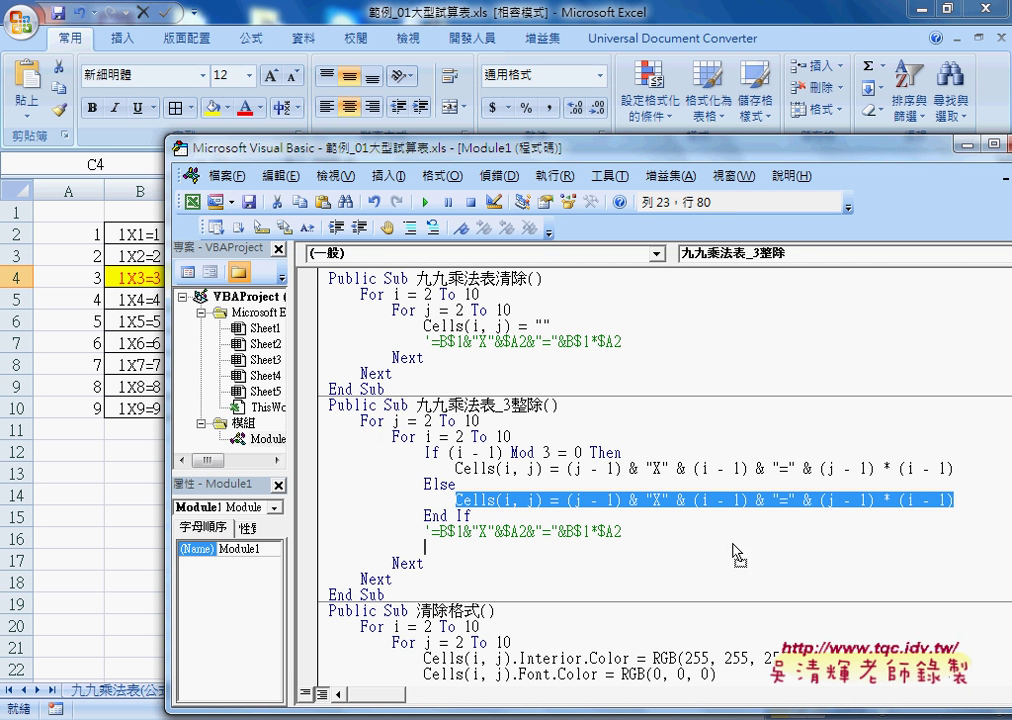
left_click_drag(737, 553, 737, 553)
Step: Delete the Else line and the leftover blank line, keeping the Cells line under If
left_click_drag(501, 484, 310, 486)
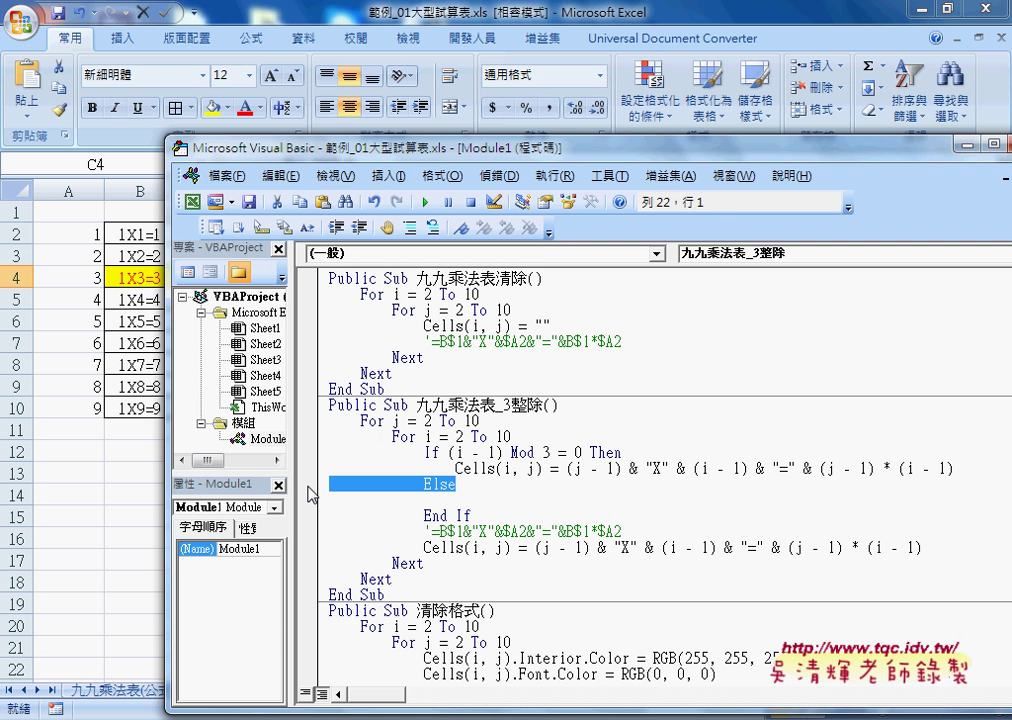
key("Delete")
key("Delete")
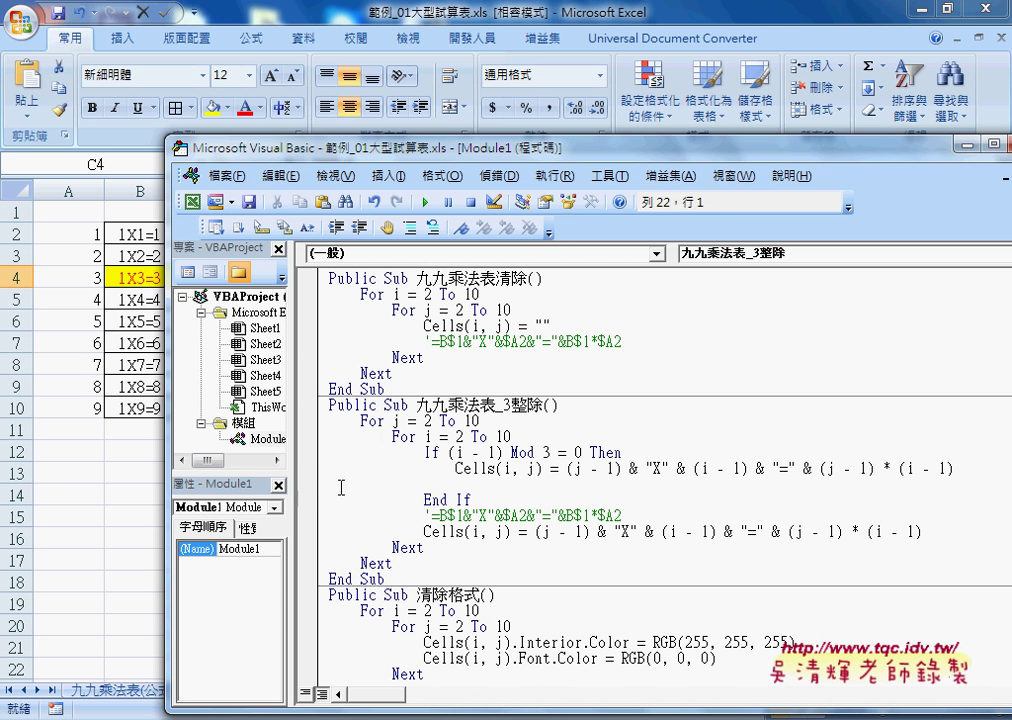
left_click_drag(963, 468, 965, 487)
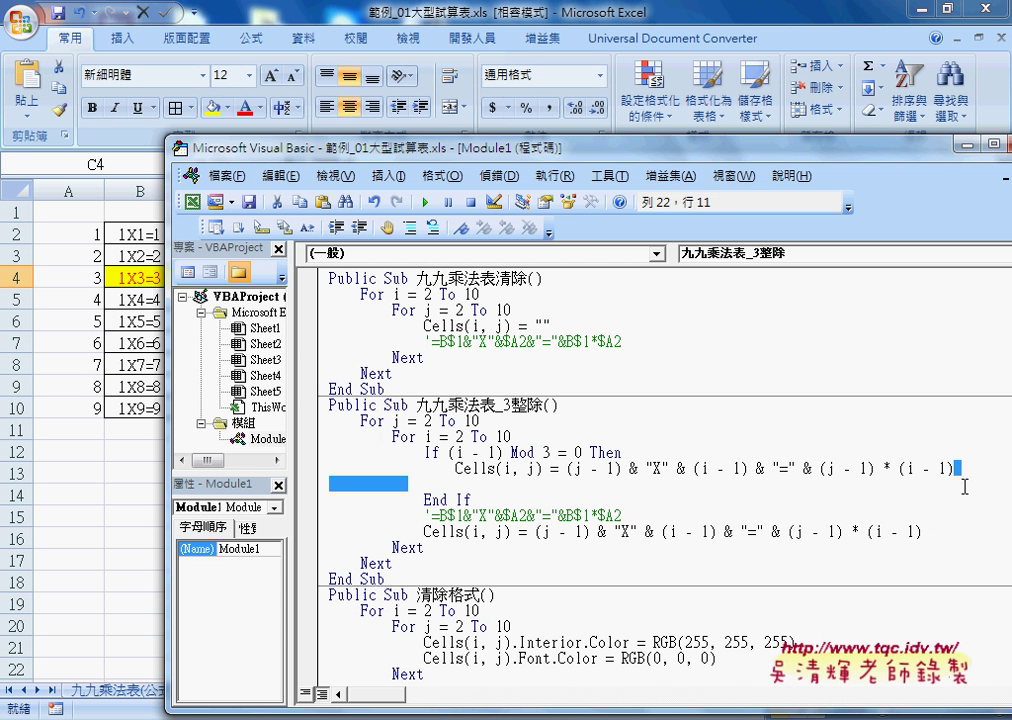
key("Delete")
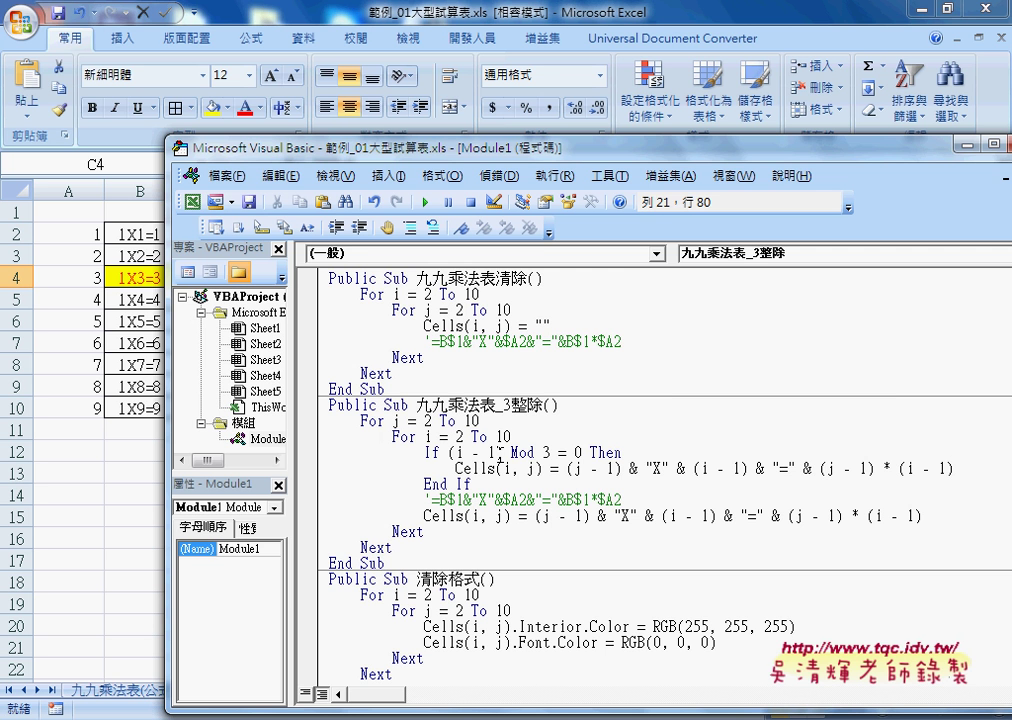
left_click(497, 453)
left_click_drag(457, 466, 961, 469)
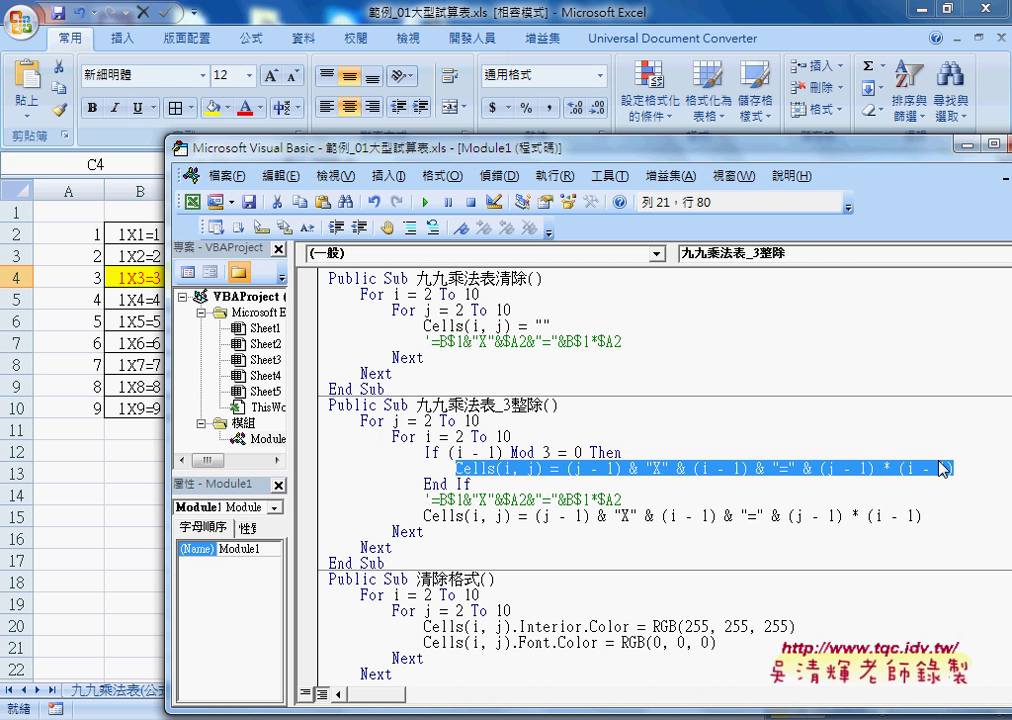
Step: Replace the text after Cells in the If line with .Interior.Color via IntelliSense
key("Delete")
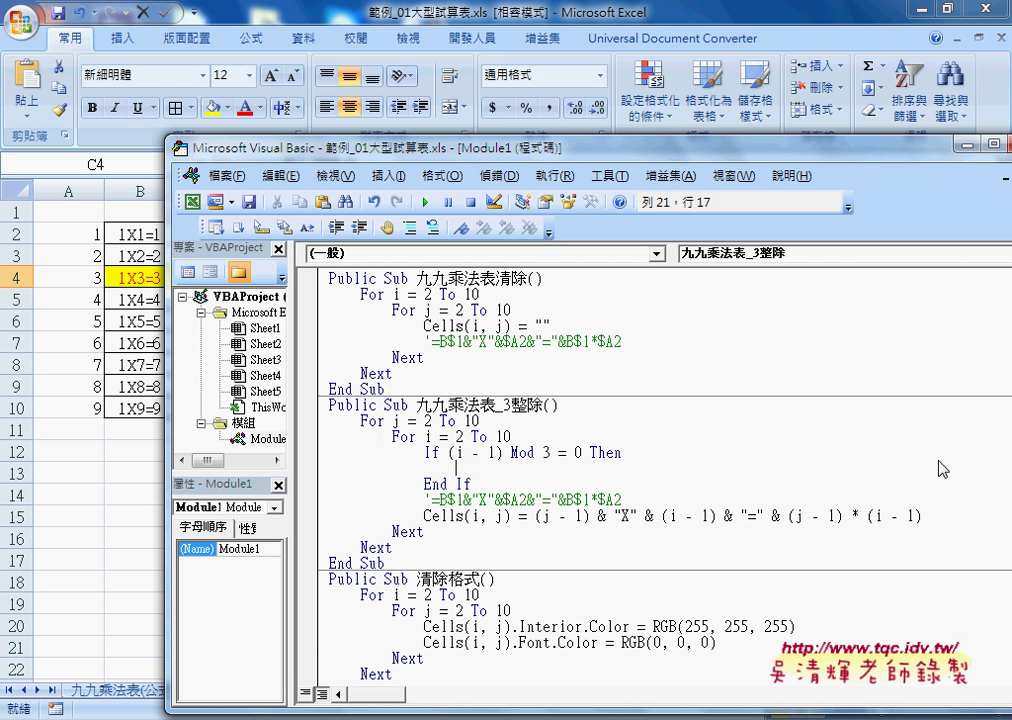
key("ctrl+z")
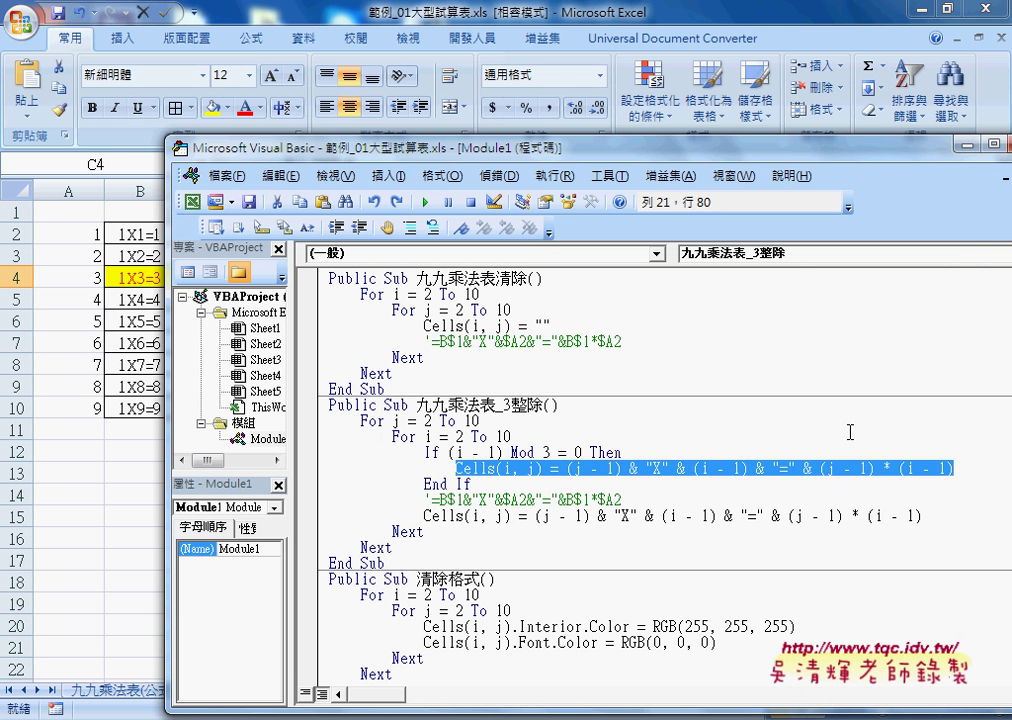
left_click(497, 468)
left_click_drag(497, 468, 965, 470)
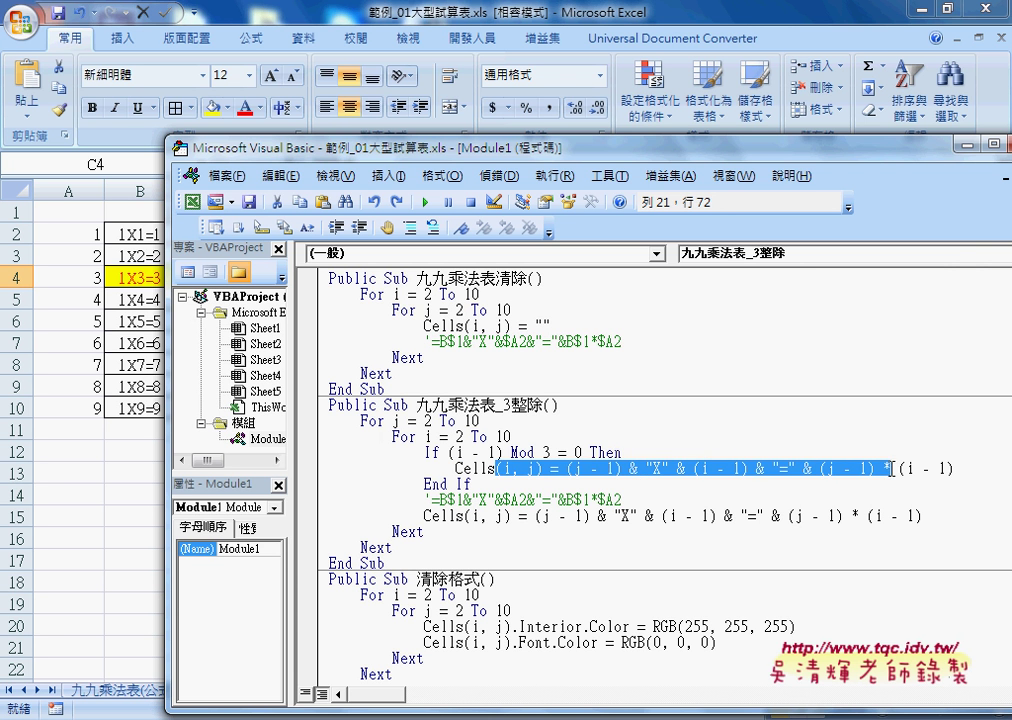
type(".")
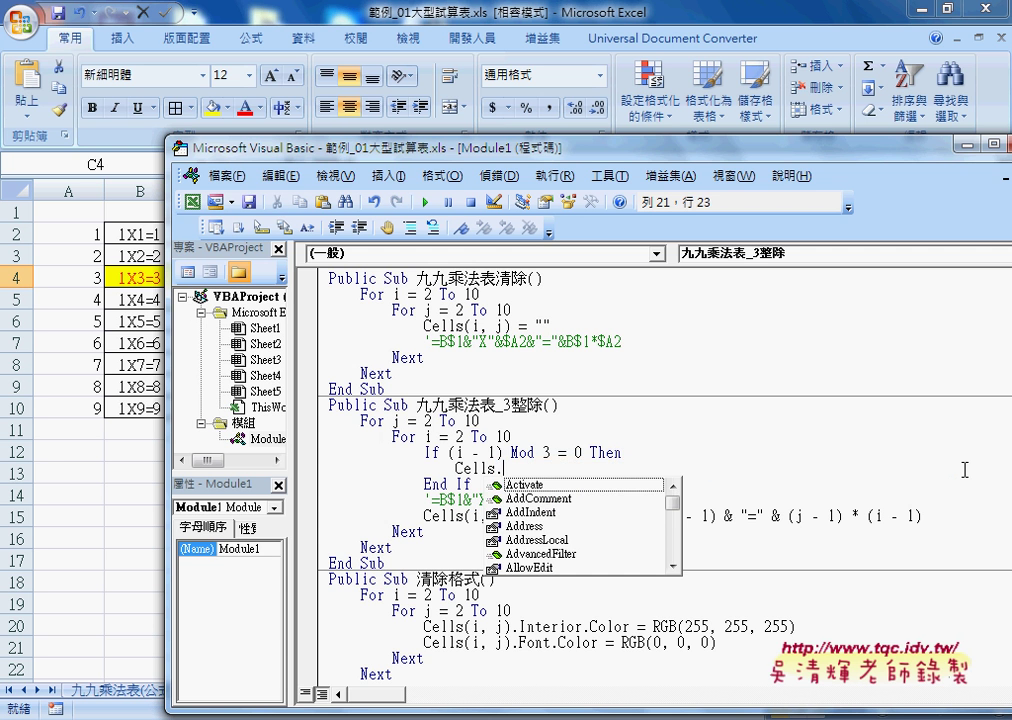
type("i")
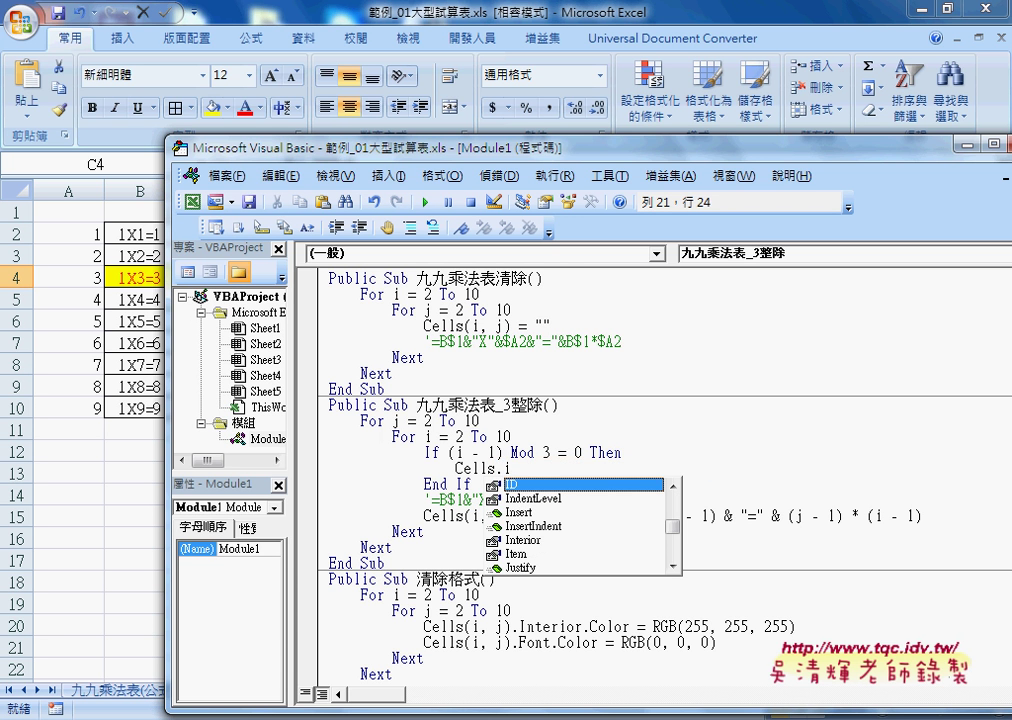
key("Down")
key("Down")
key("Down")
key("Down")
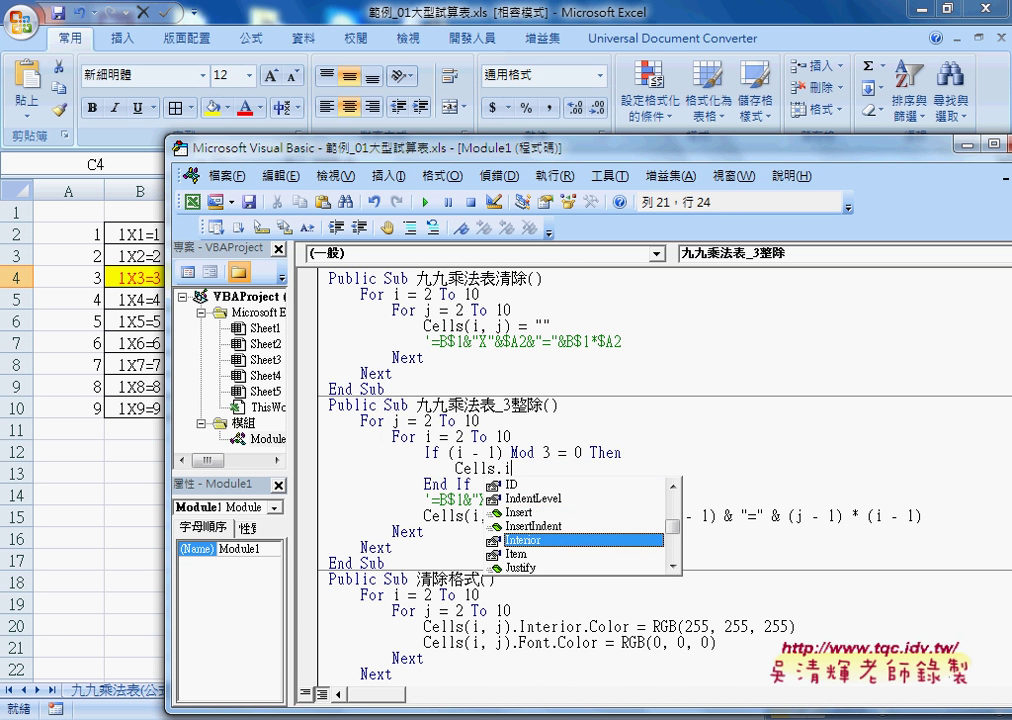
key("space")
key("BackSpace")
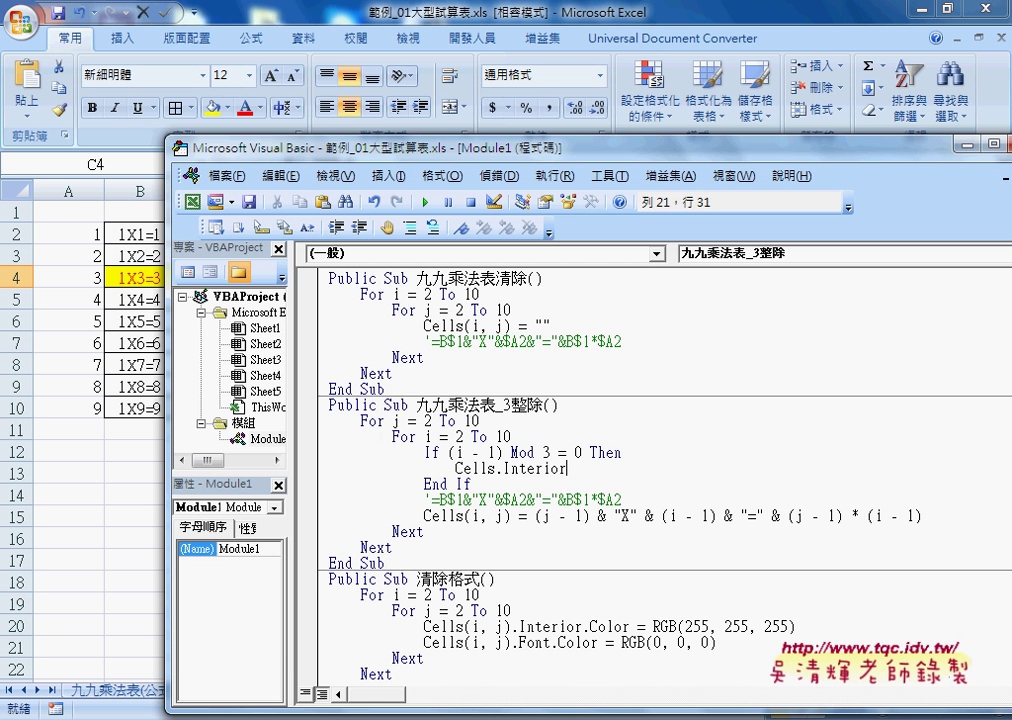
type(".")
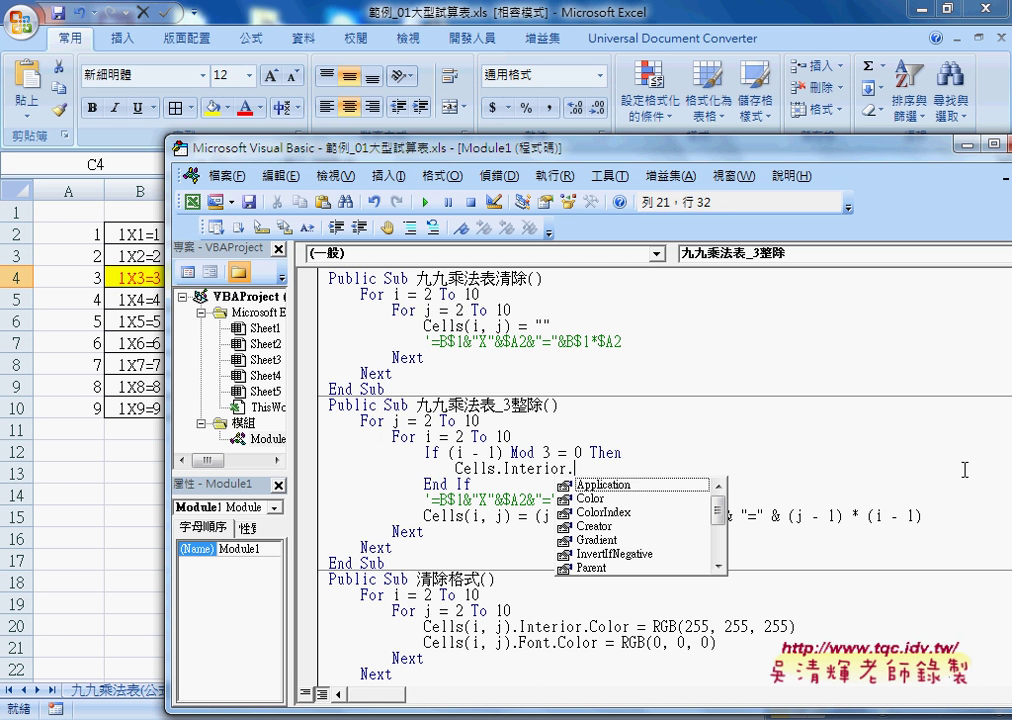
key("Down")
key("Down")
key("space")
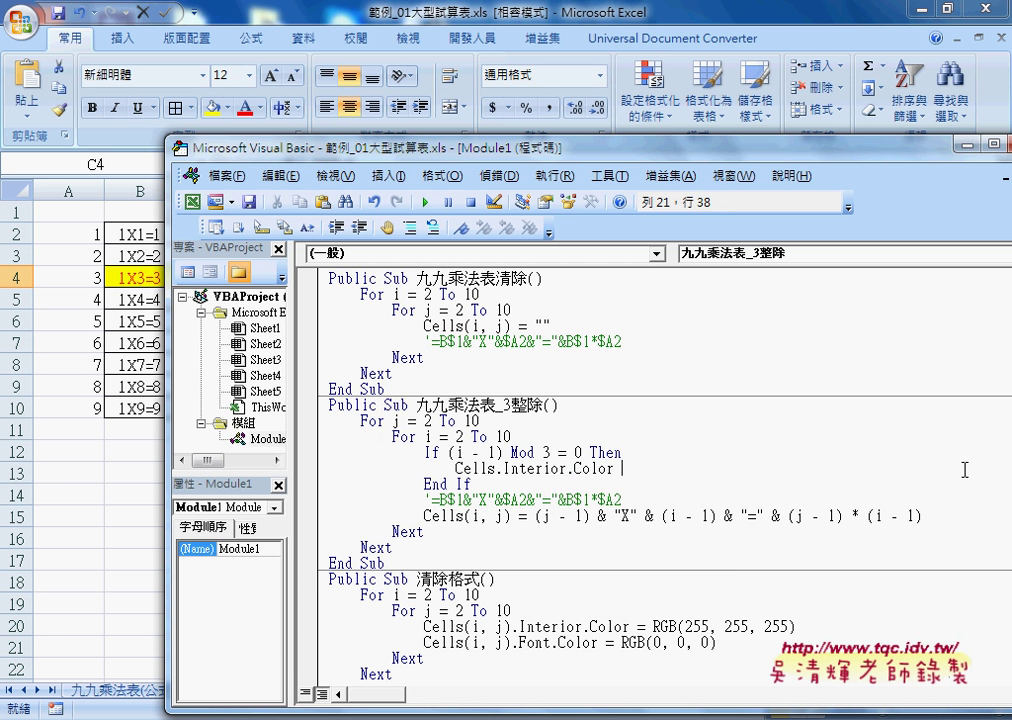
Step: Complete the line as Cells(i,j).Interior.Color =rgb
key("Left")
key("Left")
key("Left")
key("Left")
key("Left")
key("Left")
key("Left")
key("Left")
type("()")
key("Left")
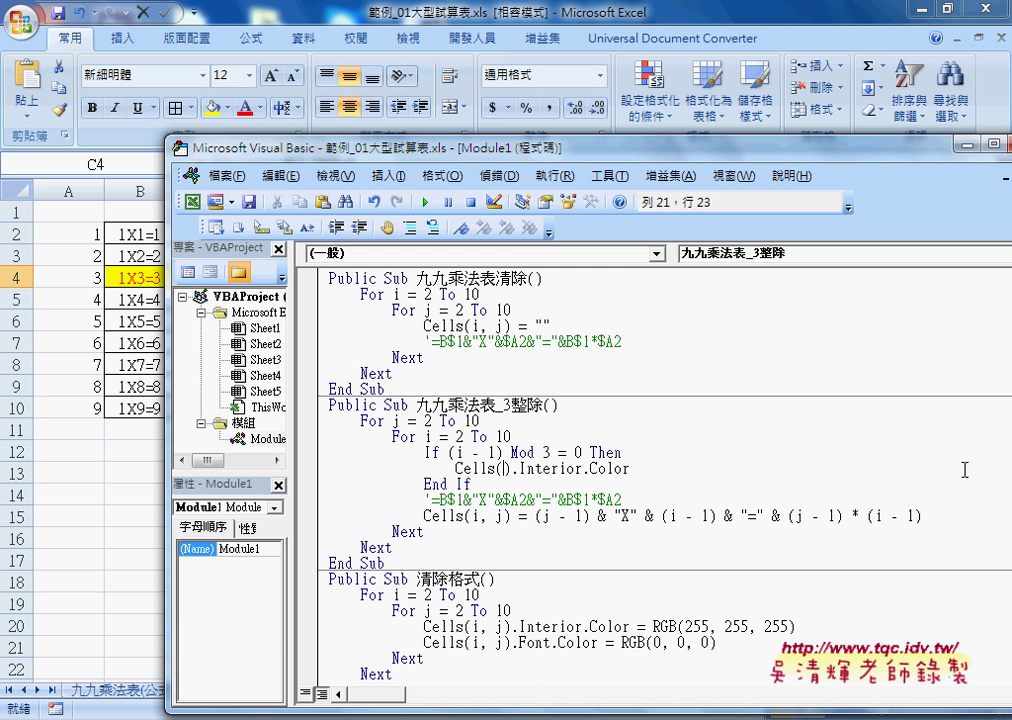
type("i")
type(",j")
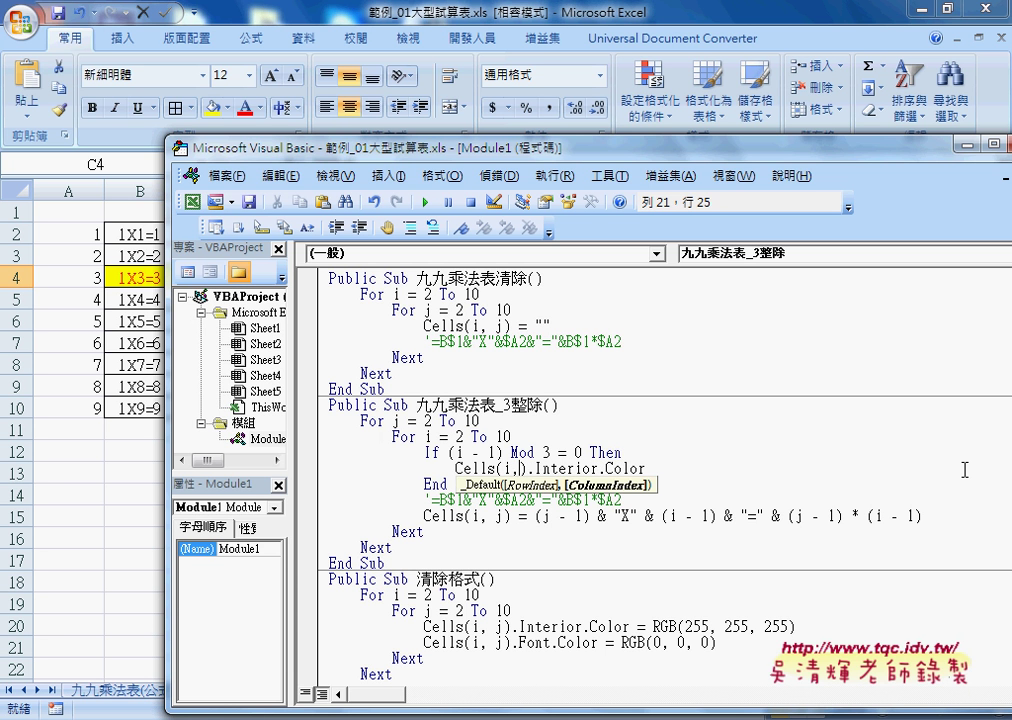
key("Right")
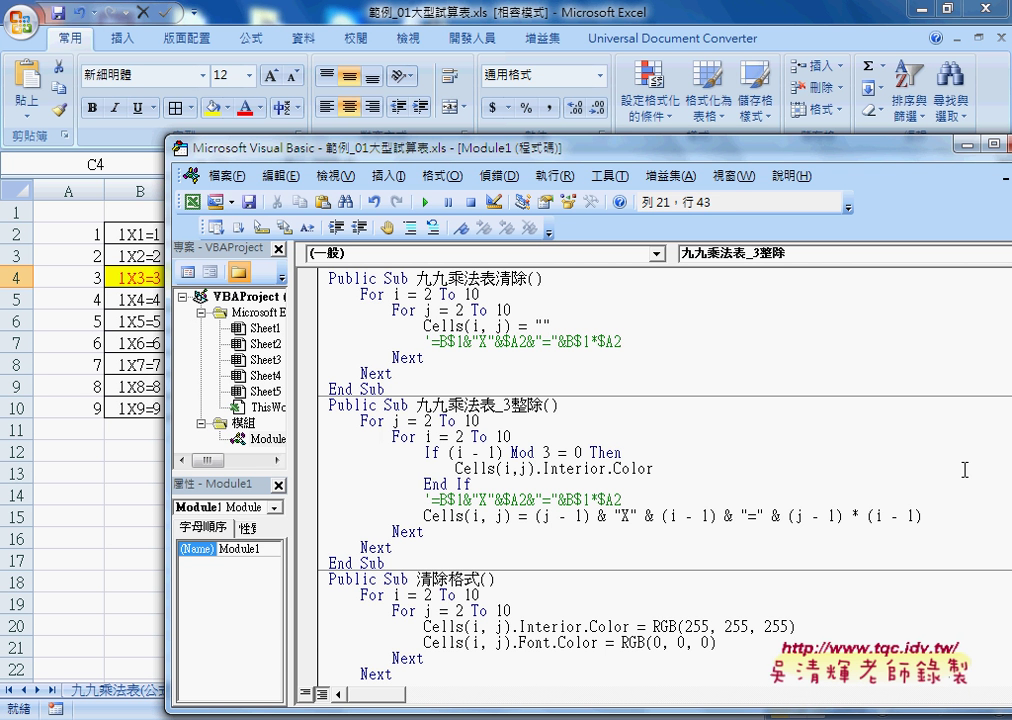
type("=")
type("r")
type("g")
type("b")
Step: Check yellow's RGB values (255, 255, 0) in the Fill Color More Colors dialog, then close it
left_click(231, 108)
left_click(245, 309)
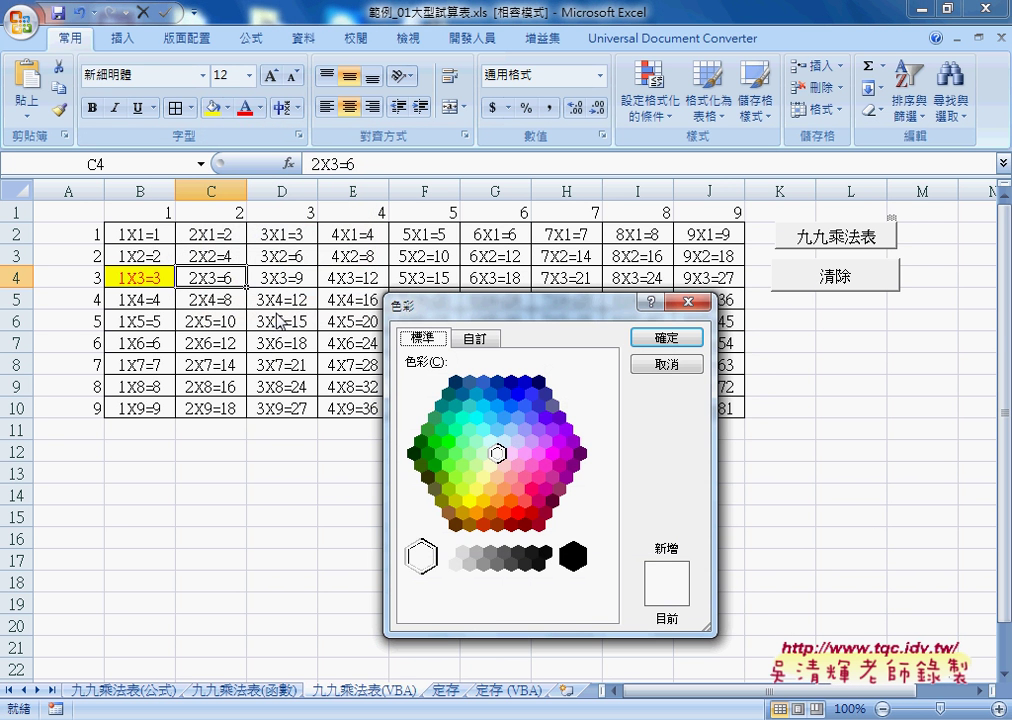
left_click(470, 500)
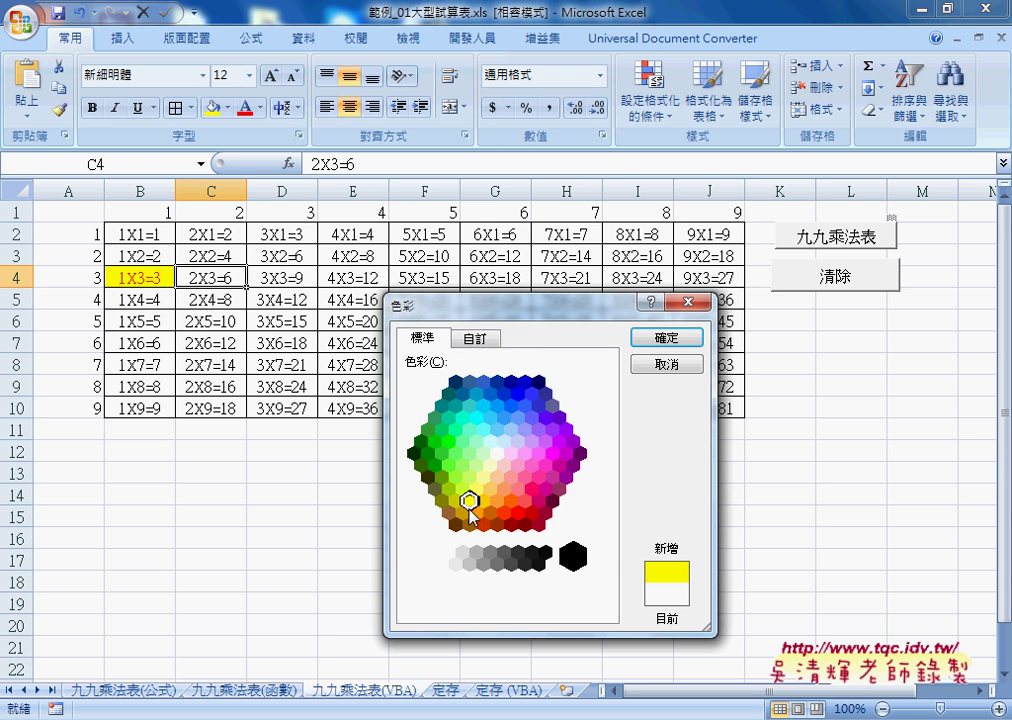
left_click(479, 339)
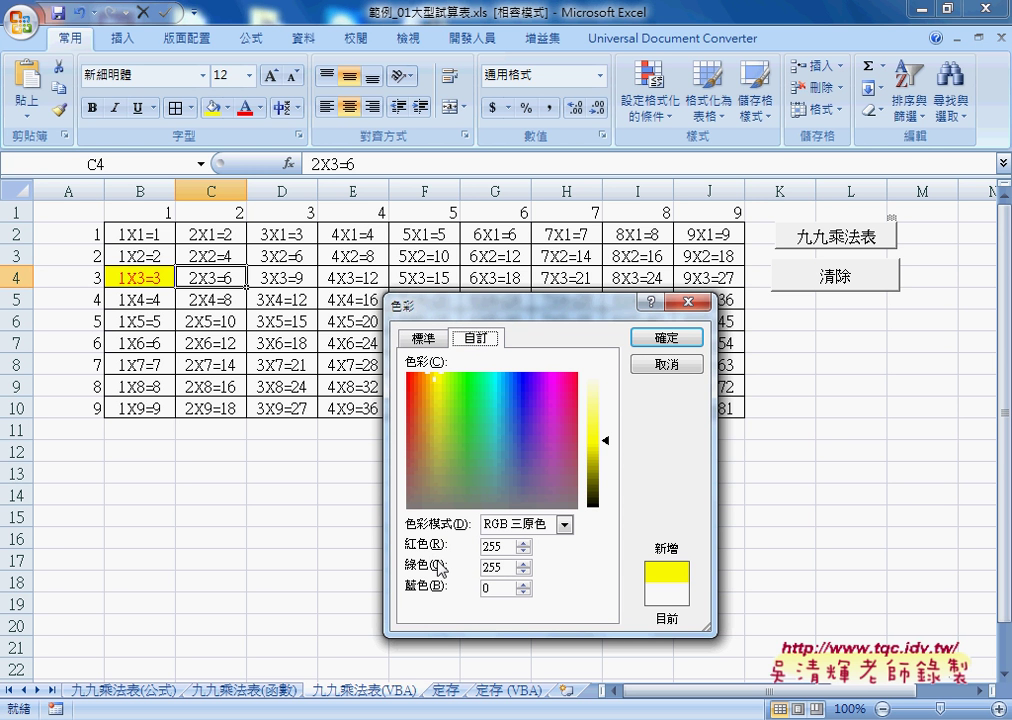
left_click(512, 587)
left_click(506, 567)
left_click(666, 337)
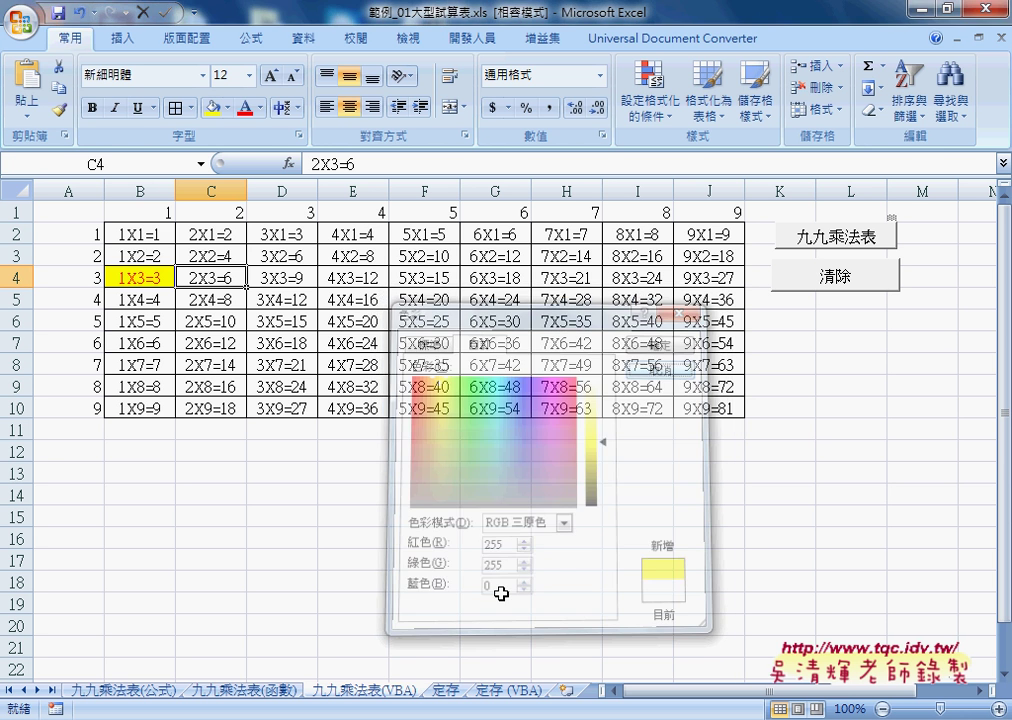
Step: Finish the fill line as Cells(i,j).Interior.Color = RGB(255,255,0)
left_click(465, 625)
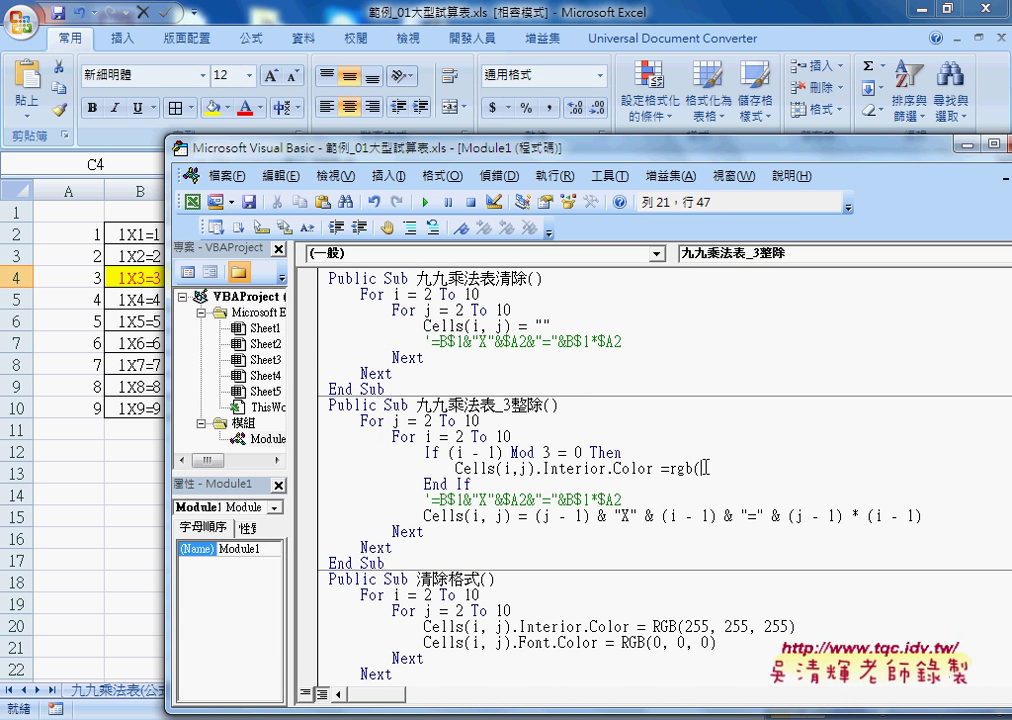
type("(255")
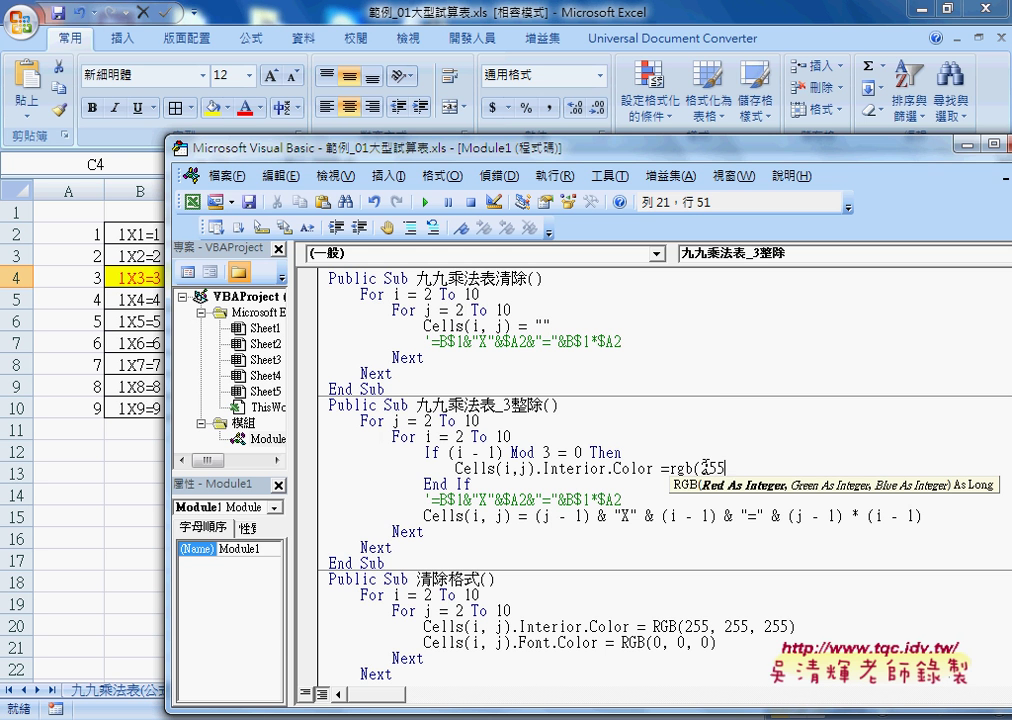
type(",255")
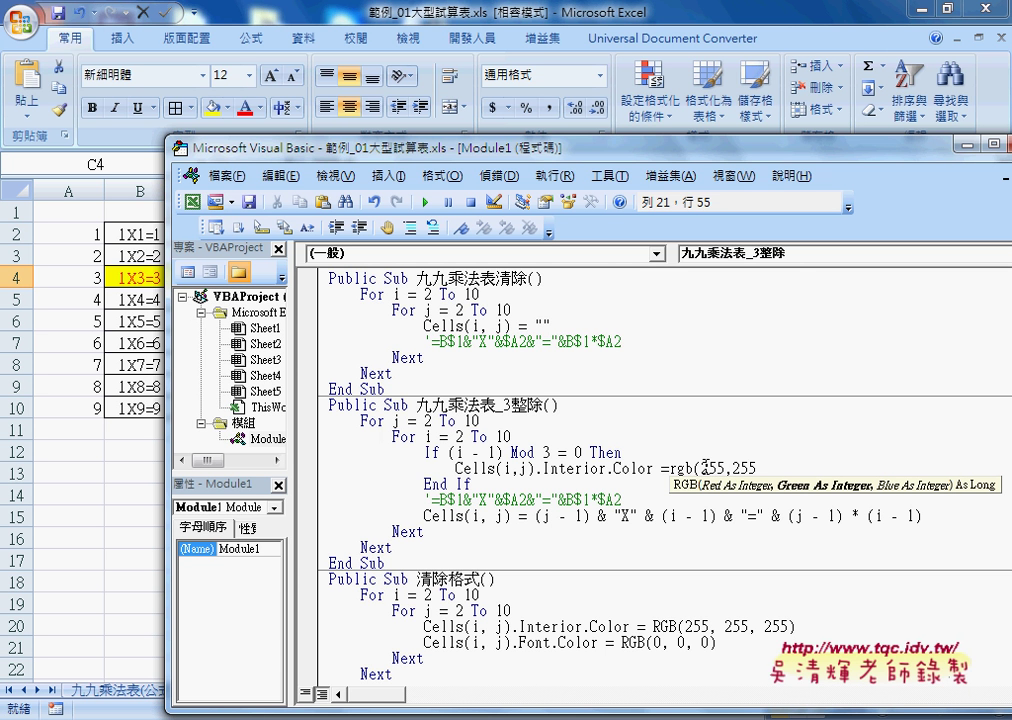
type(",0)")
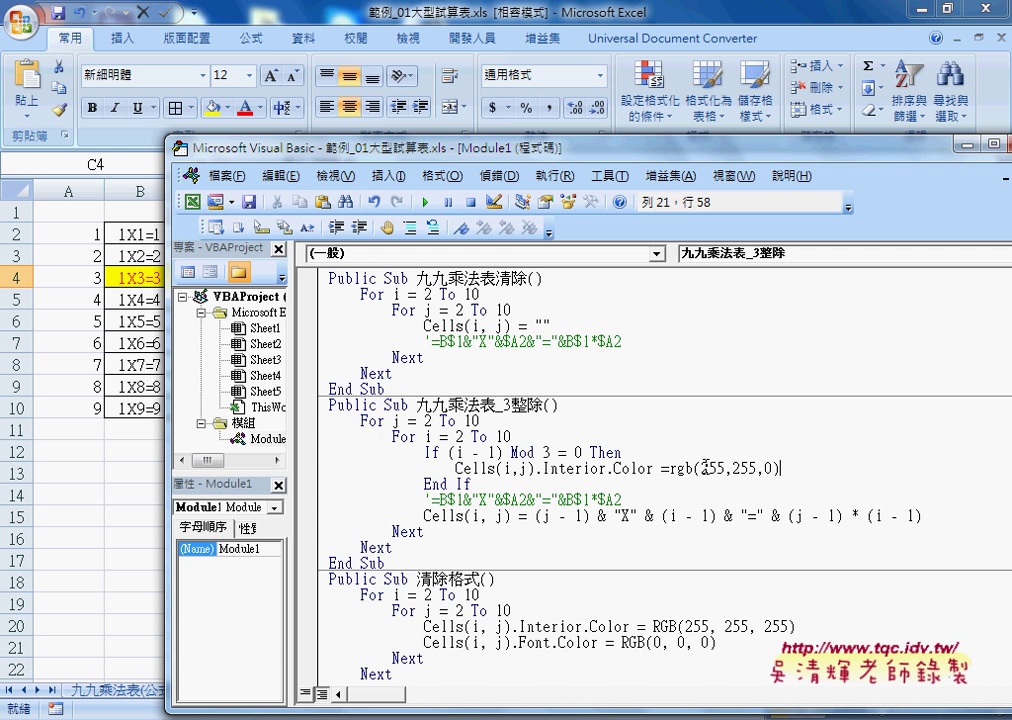
key("Return")
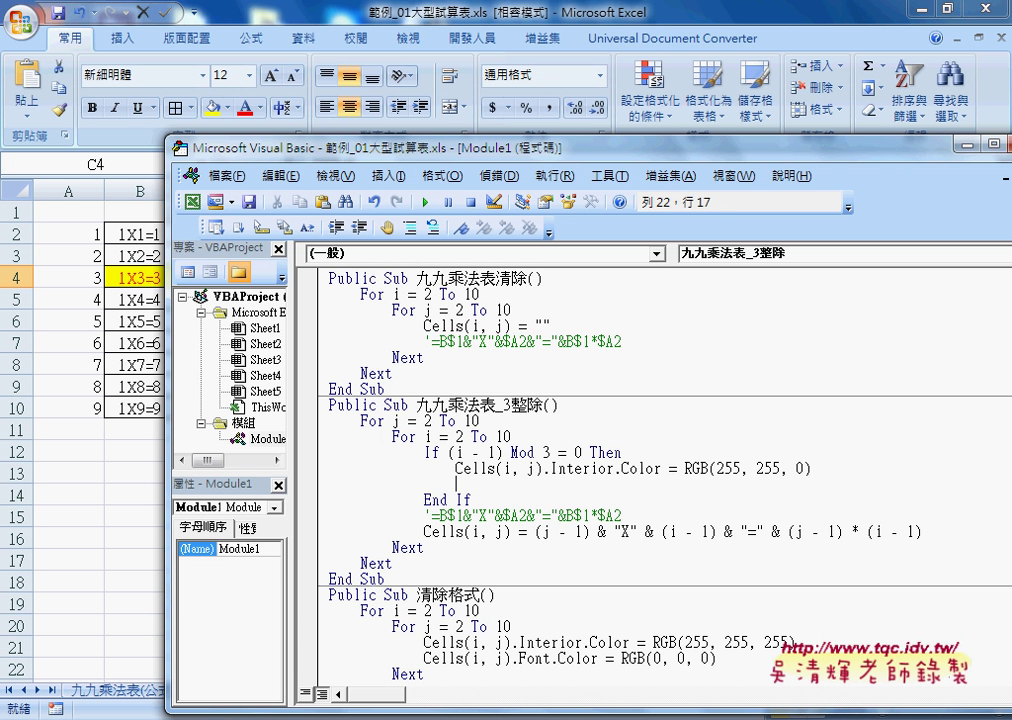
Step: Add a copy of that line changed to Font.Color = RGB(255,0,0)
mouse_move(455, 468)
left_mouse_down()
mouse_move(808, 479)
mouse_move(823, 471)
left_mouse_up()
key("ctrl+c")
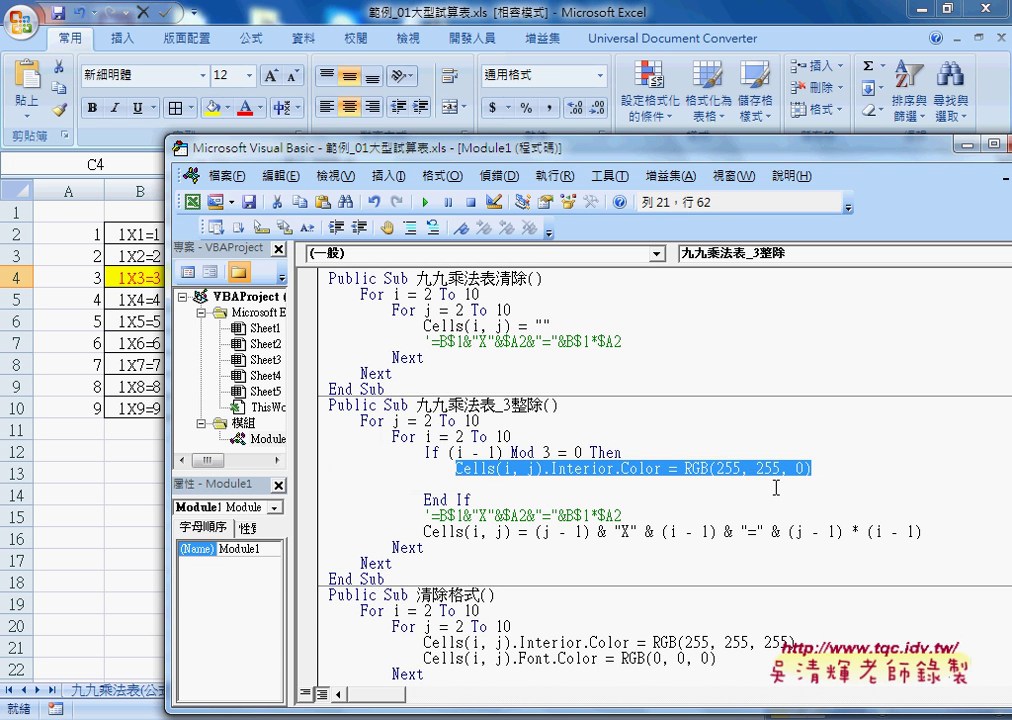
left_click(598, 491)
key("ctrl+v")
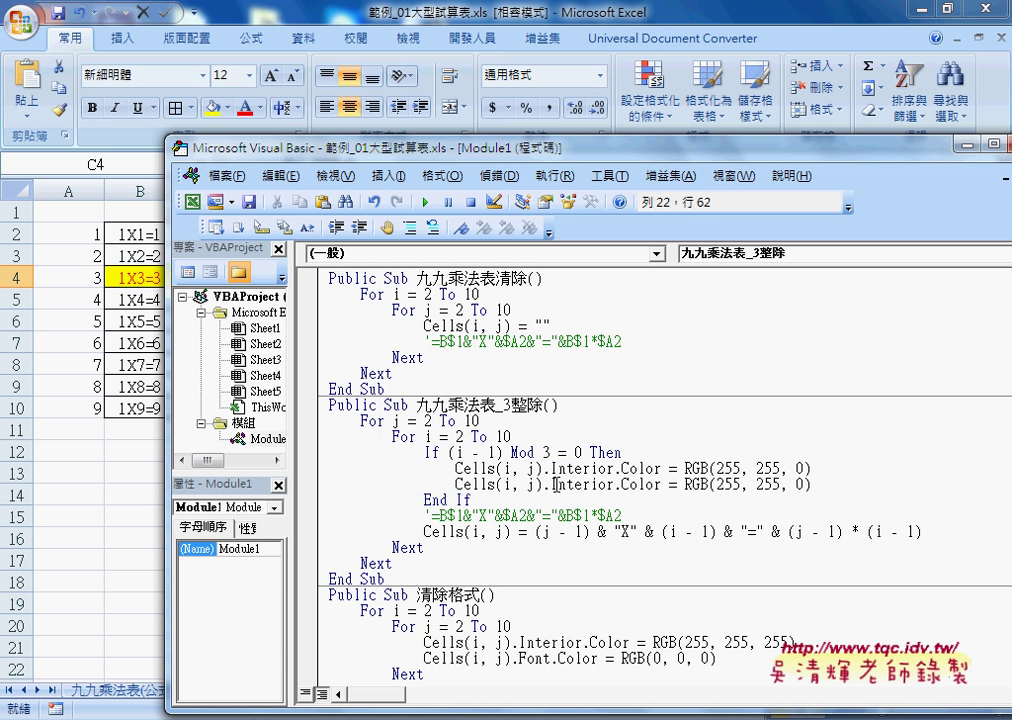
left_click_drag(551, 484, 616, 485)
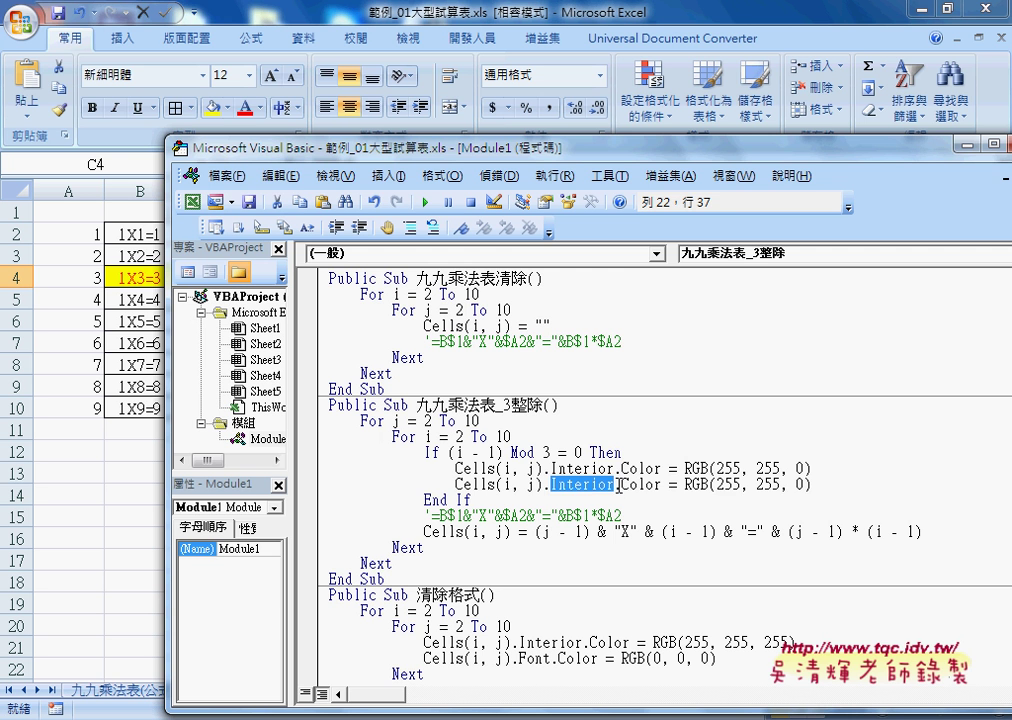
type("fon")
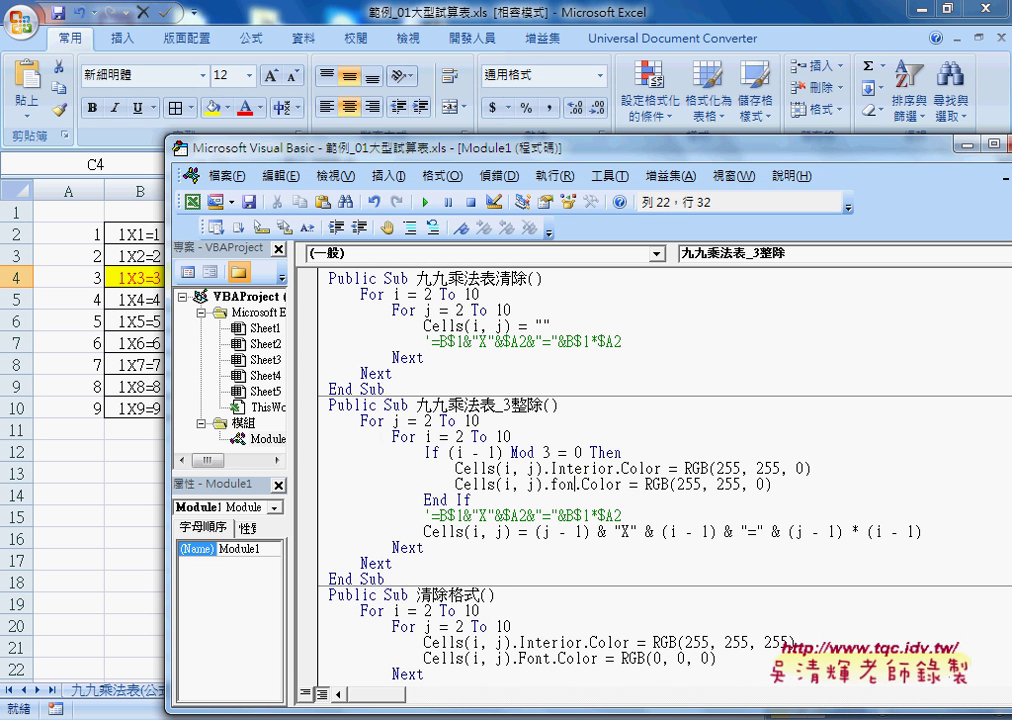
type("t")
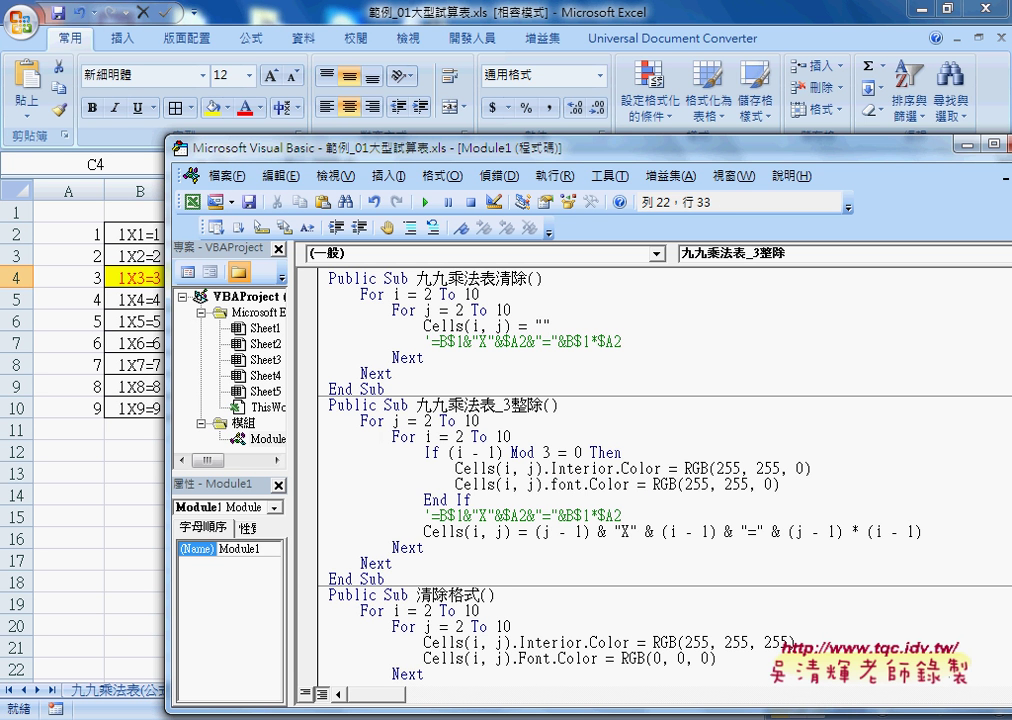
left_click_drag(551, 485, 630, 485)
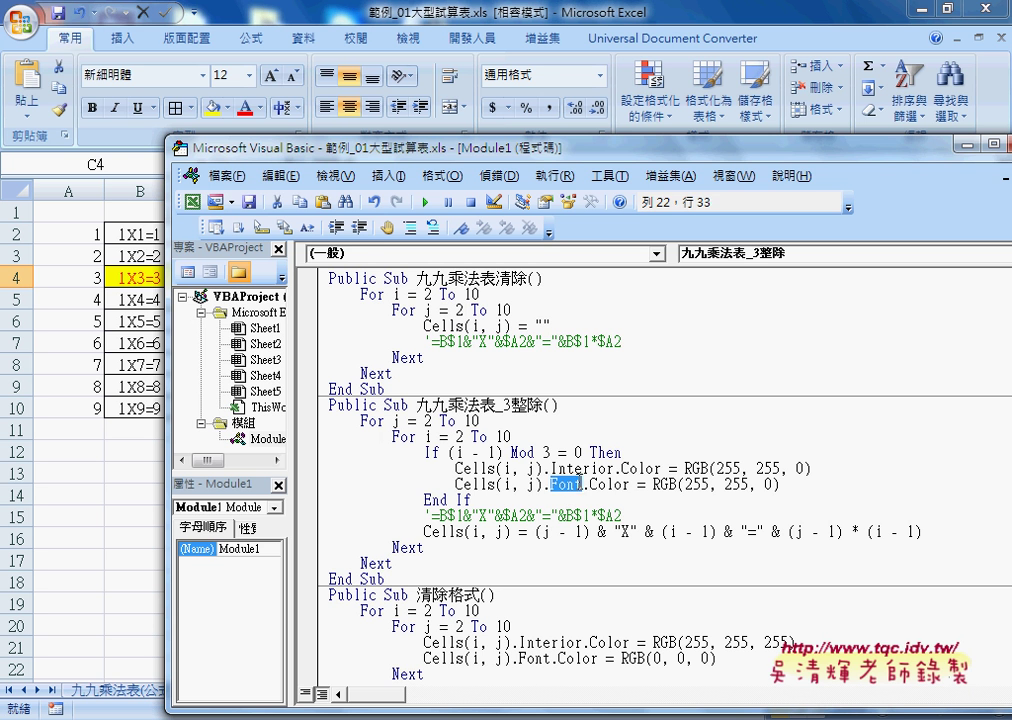
left_click_drag(725, 485, 749, 485)
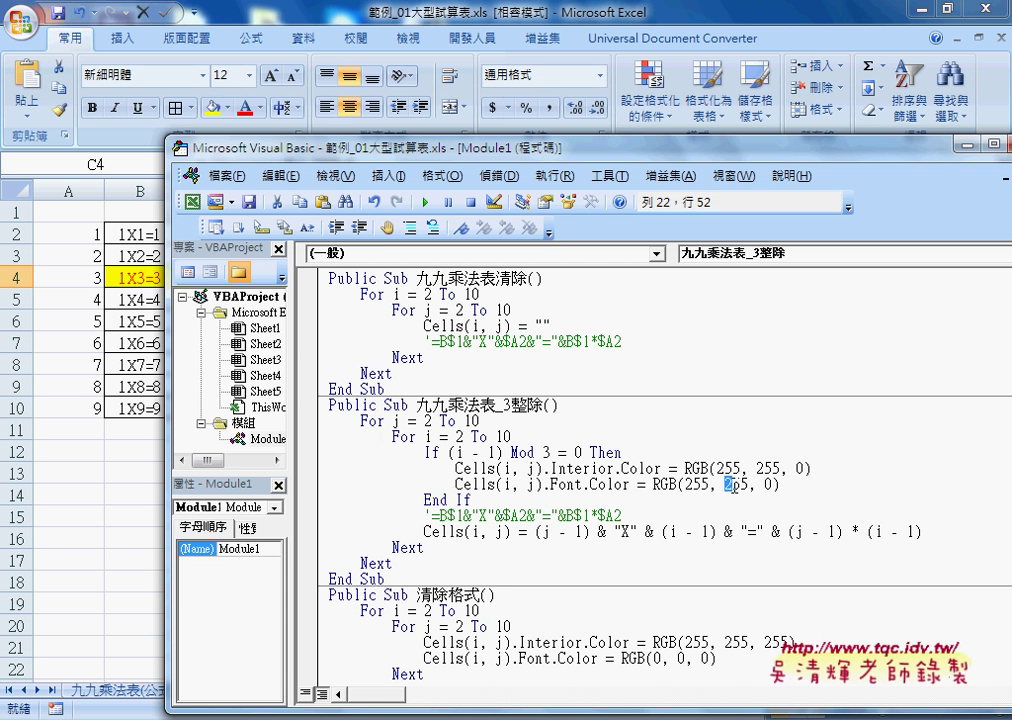
type("0")
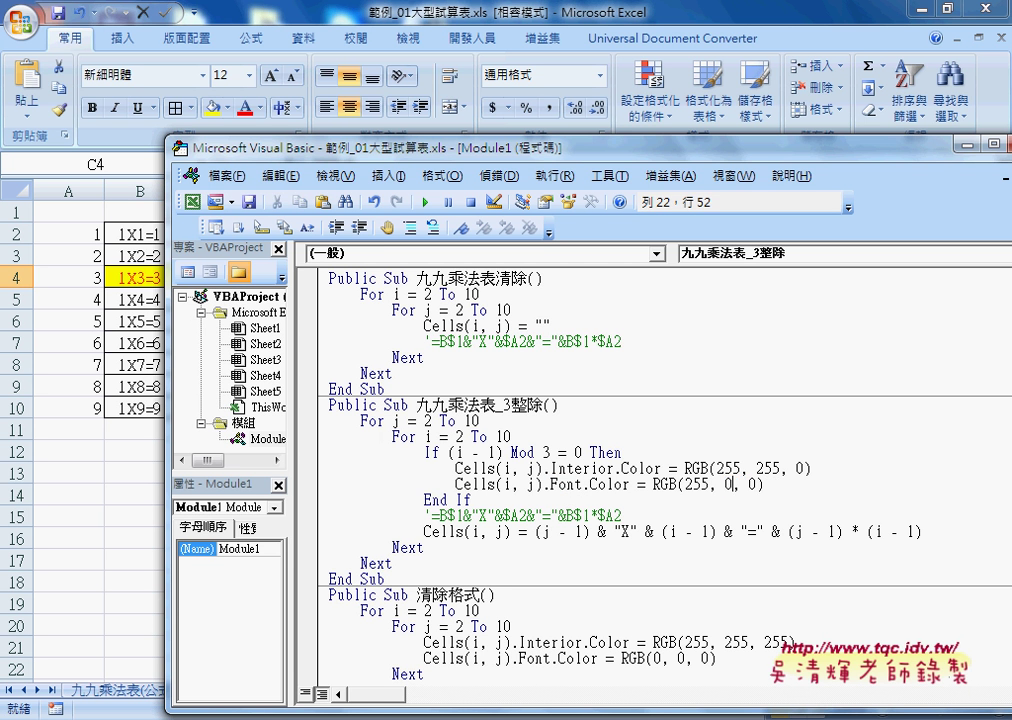
left_click_drag(653, 485, 765, 485)
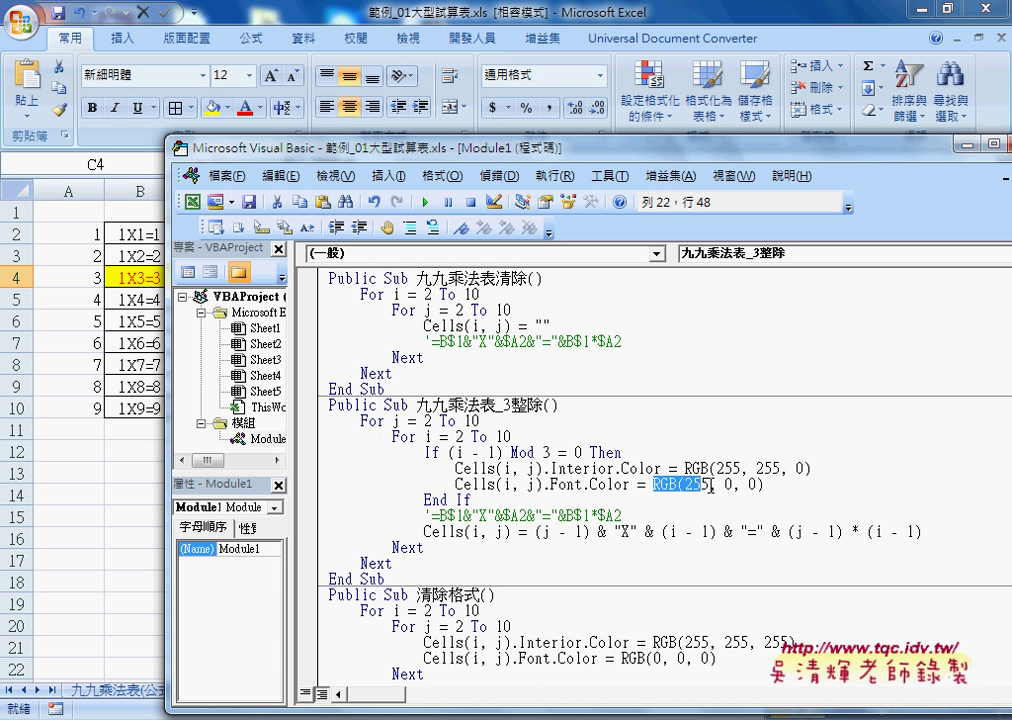
left_click_drag(685, 468, 812, 468)
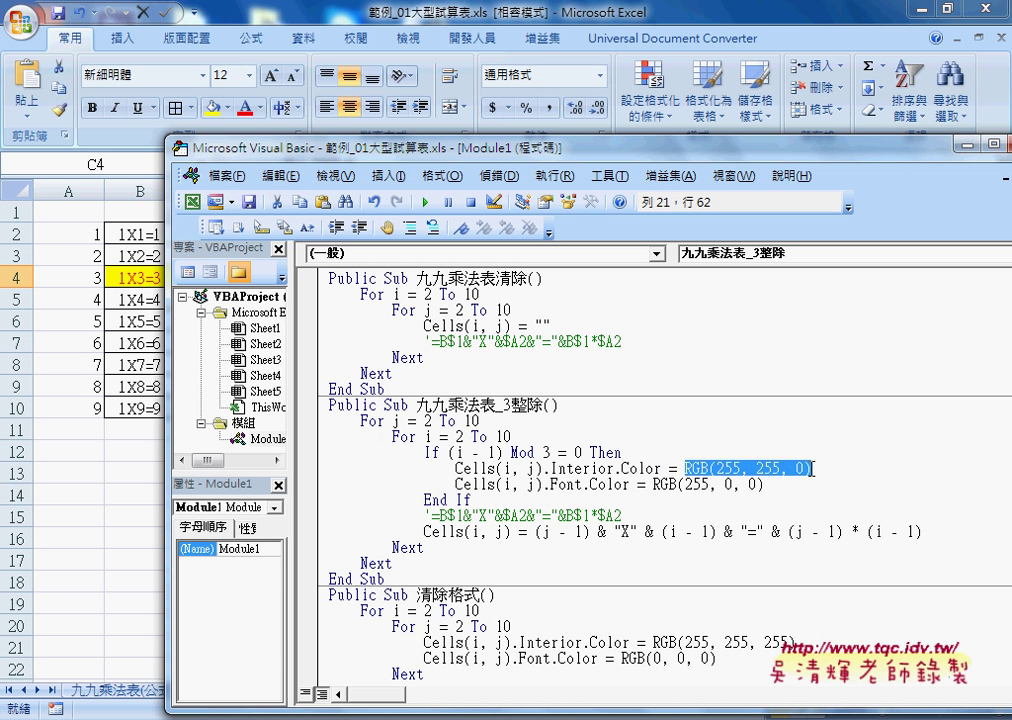
left_click_drag(653, 485, 765, 485)
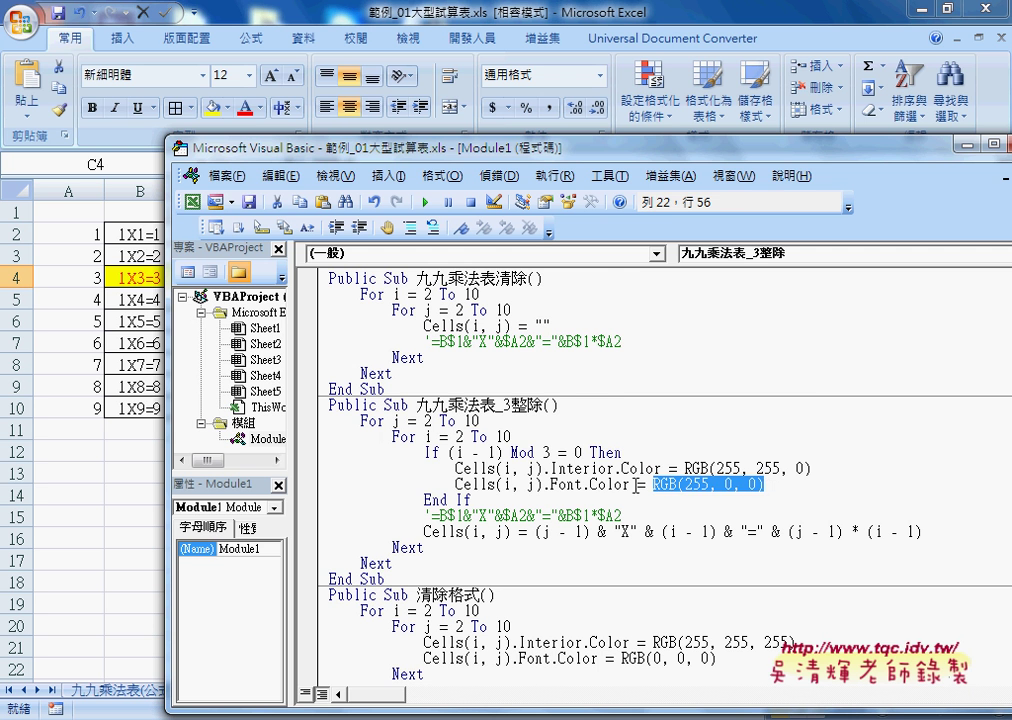
Step: Review the divisible-by-3 condition, the two colouring lines and the Cells product line
left_click_drag(425, 452, 621, 452)
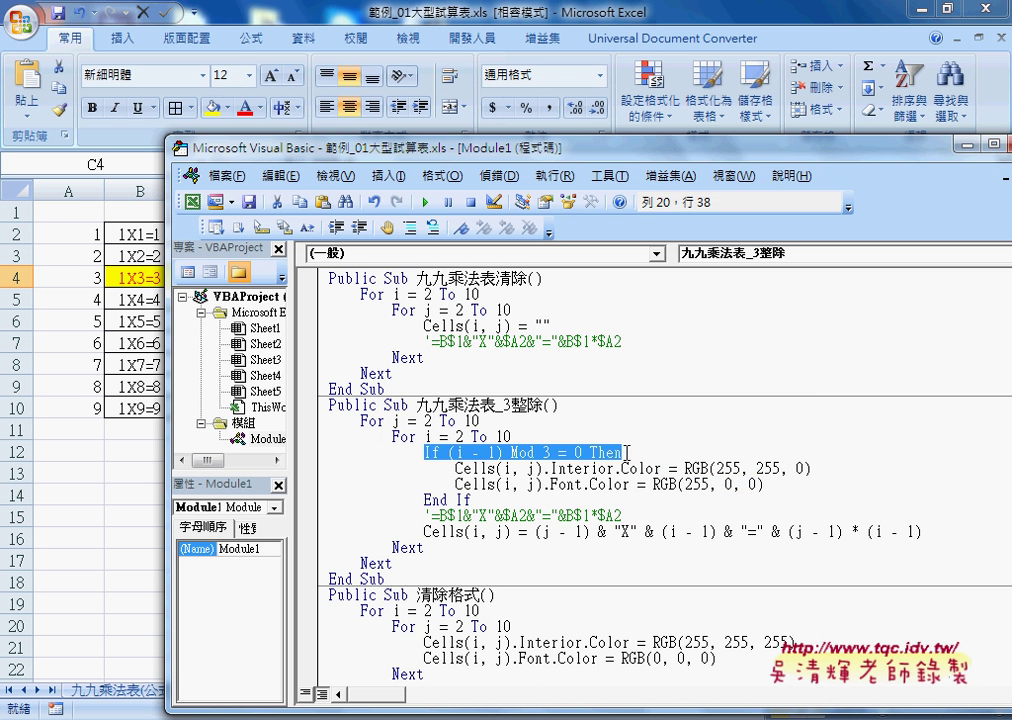
left_click_drag(455, 468, 777, 484)
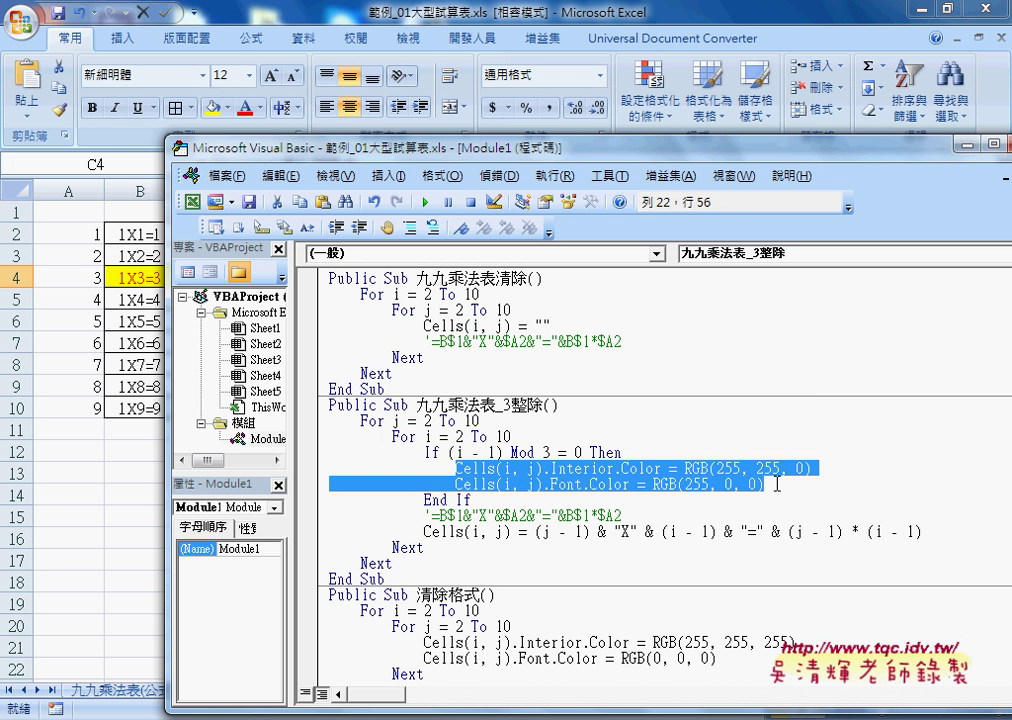
left_click(603, 531)
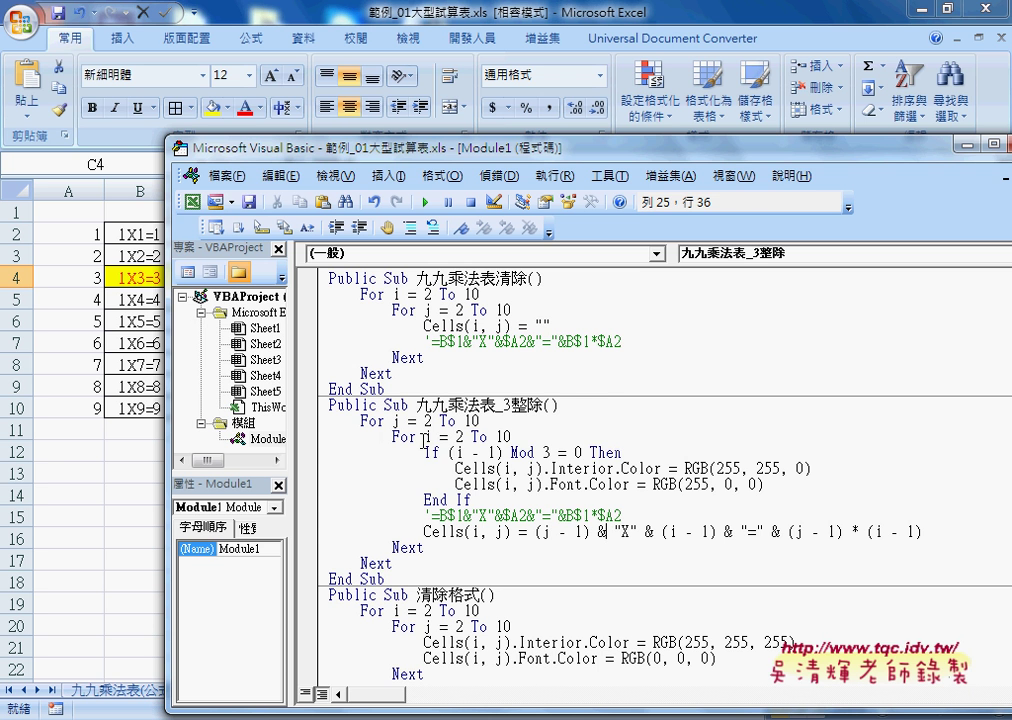
left_click_drag(427, 452, 650, 460)
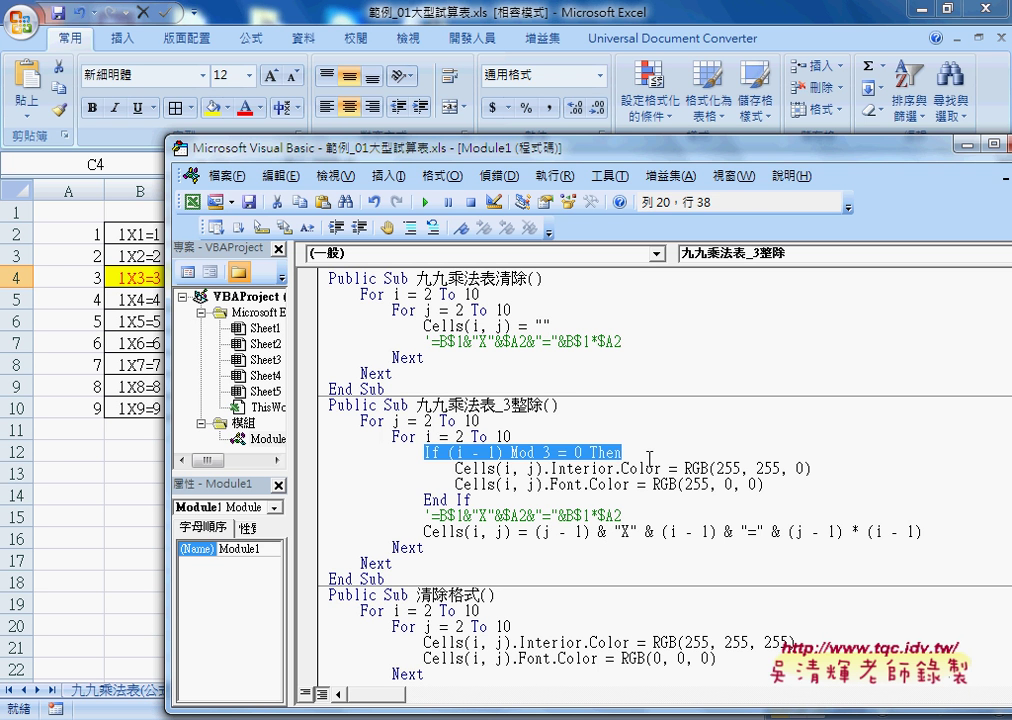
left_click(430, 499)
left_click_drag(425, 531, 895, 538)
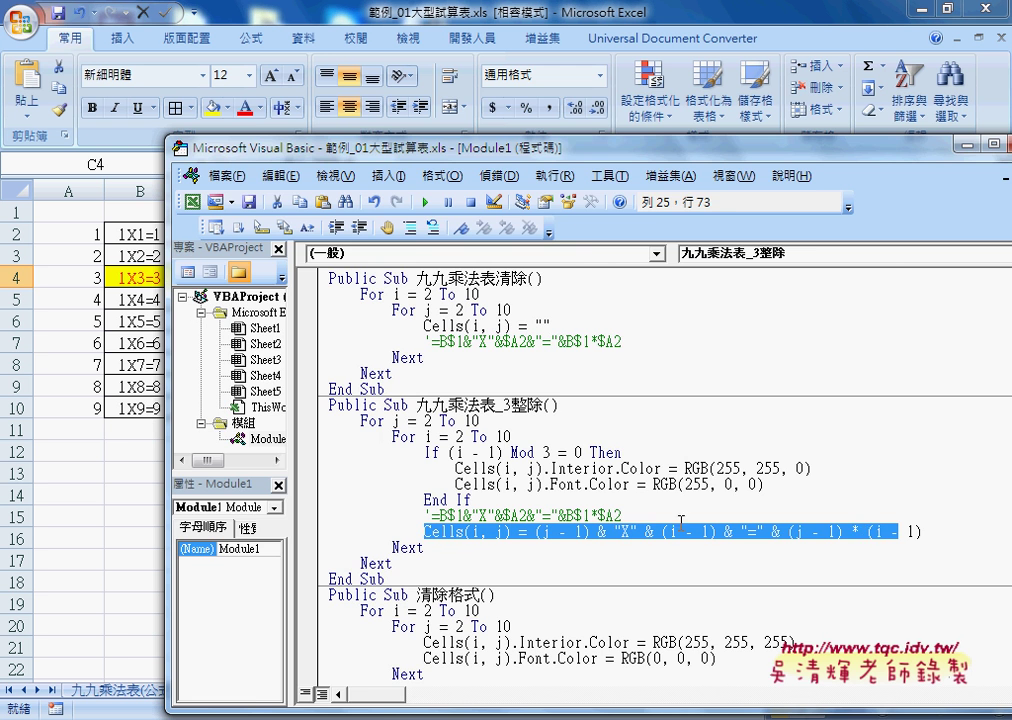
Step: Run 九九乘法表_3整除 and view rows 3, 6 and 9 coloured in the table
left_click_drag(550, 148, 750, 106)
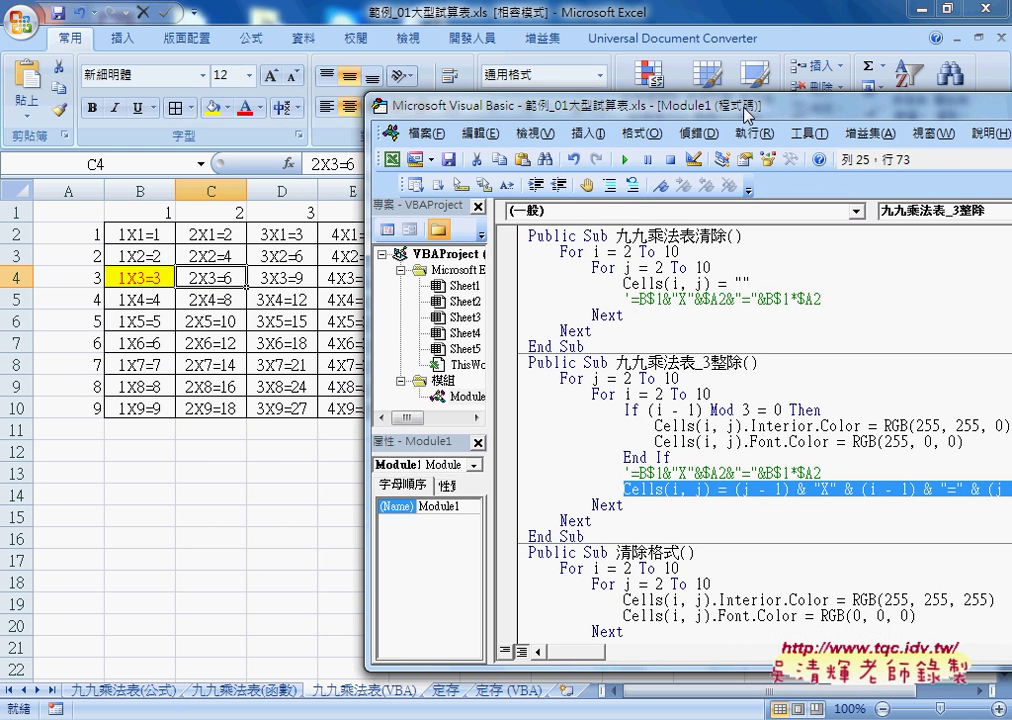
left_click(669, 441)
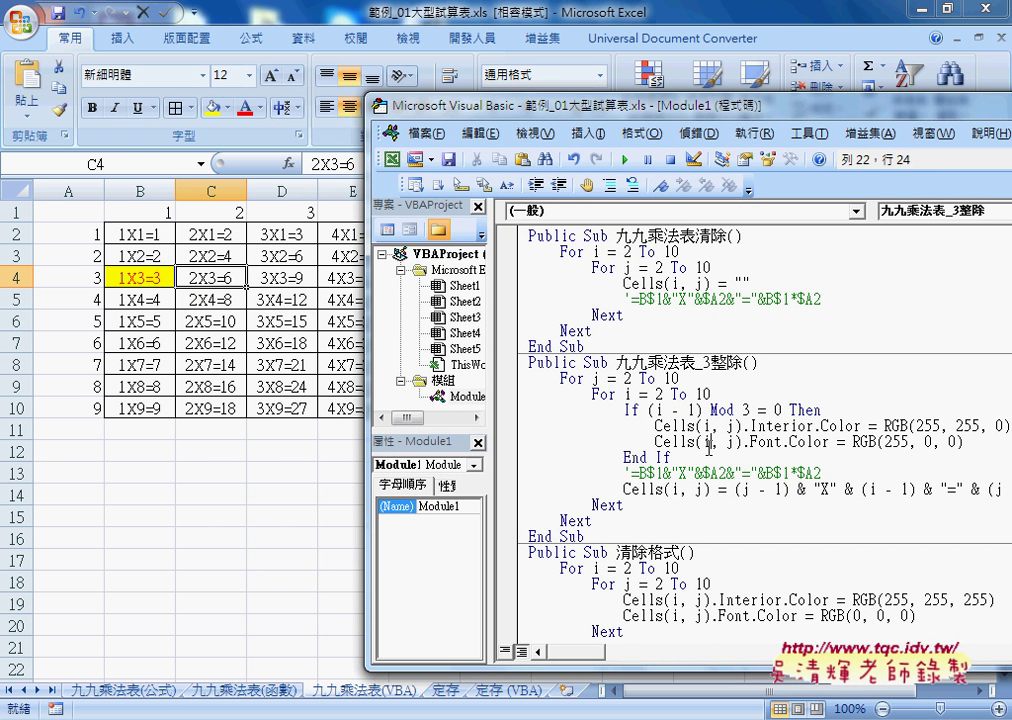
left_click(627, 160)
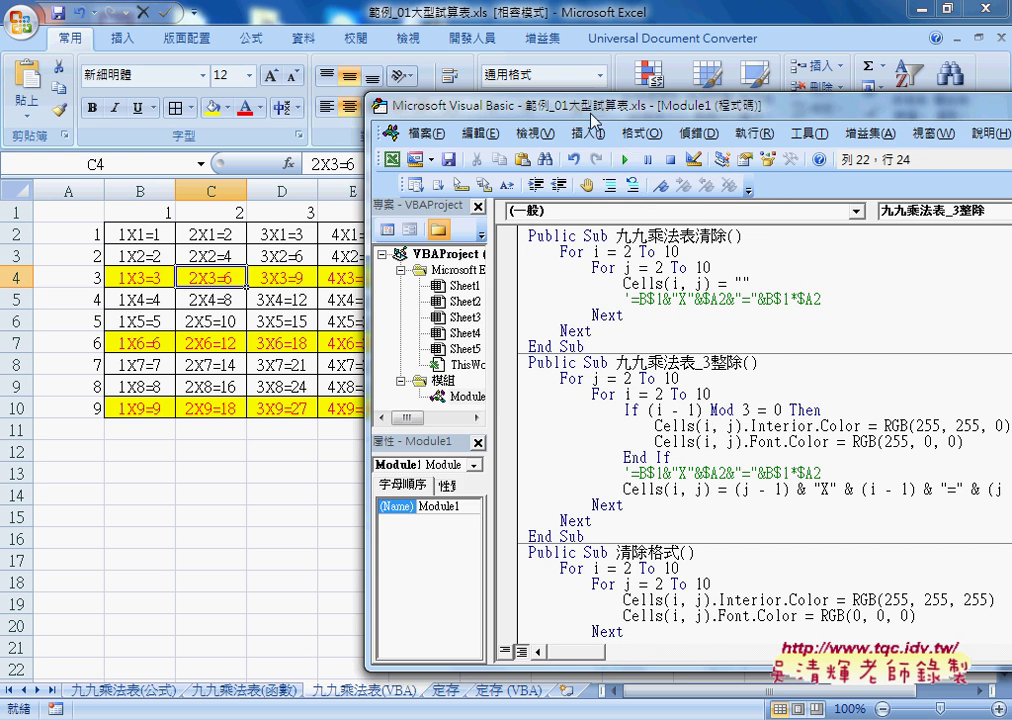
mouse_move(600, 111)
left_mouse_down()
mouse_move(853, 110)
mouse_move(689, 66)
mouse_move(471, 57)
left_mouse_up()
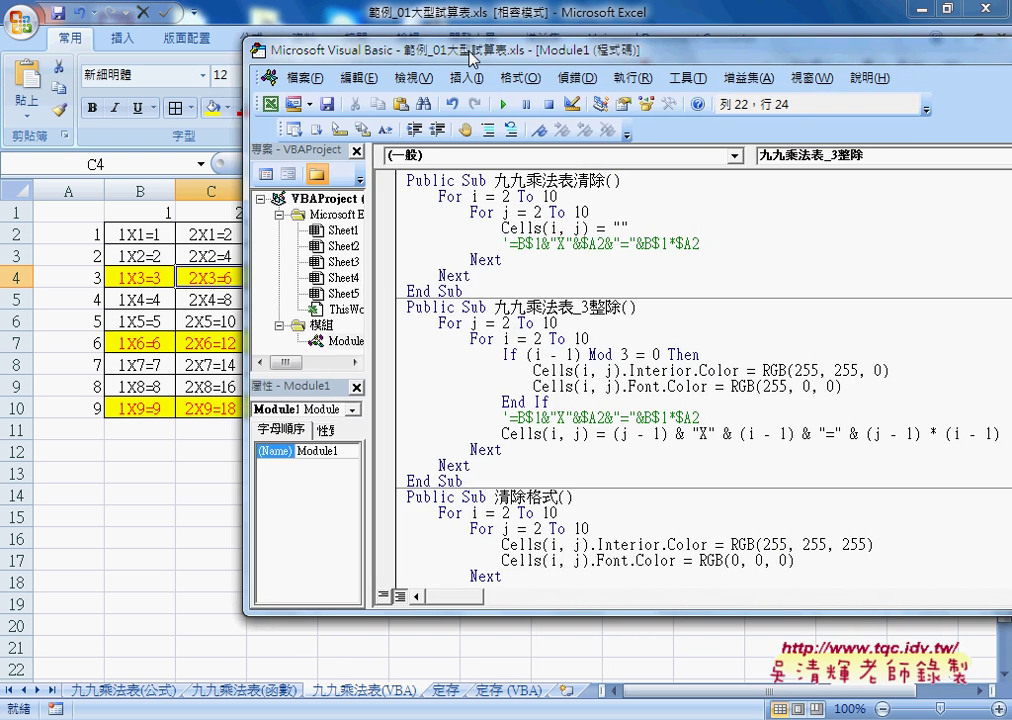
scroll(540, 291, "down", 2)
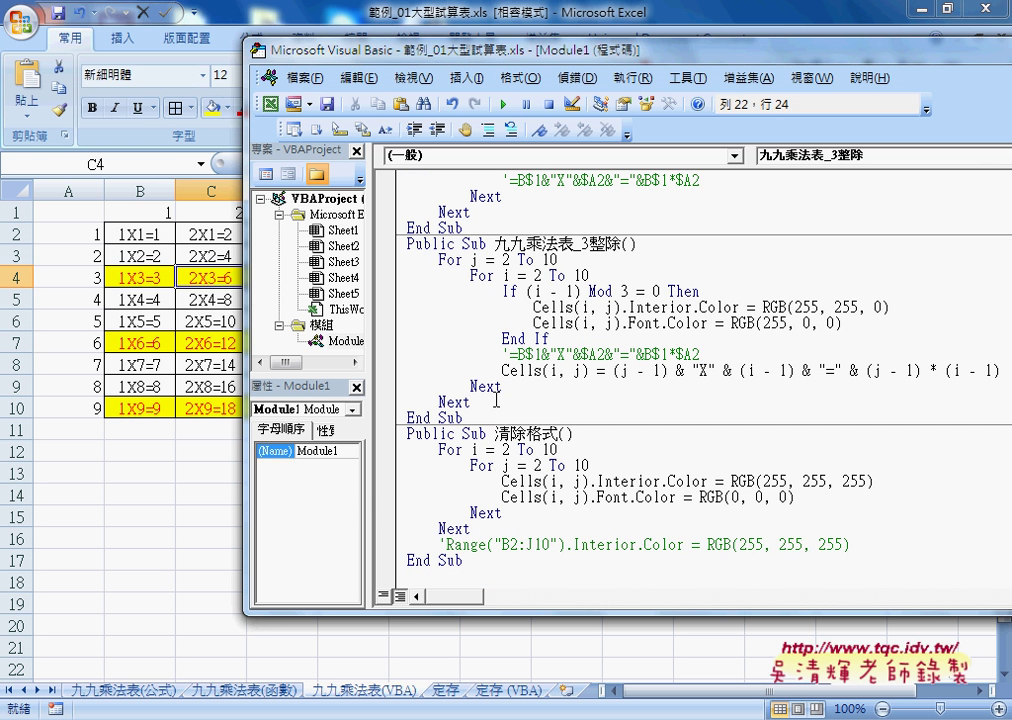
left_click_drag(496, 401, 398, 267)
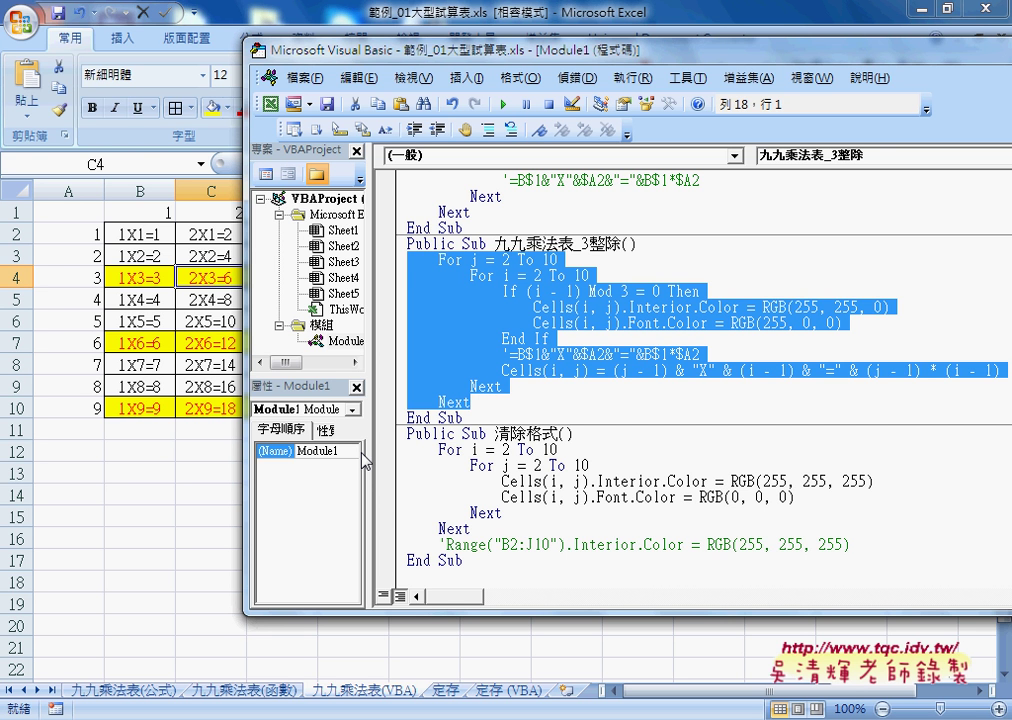
left_click(630, 481)
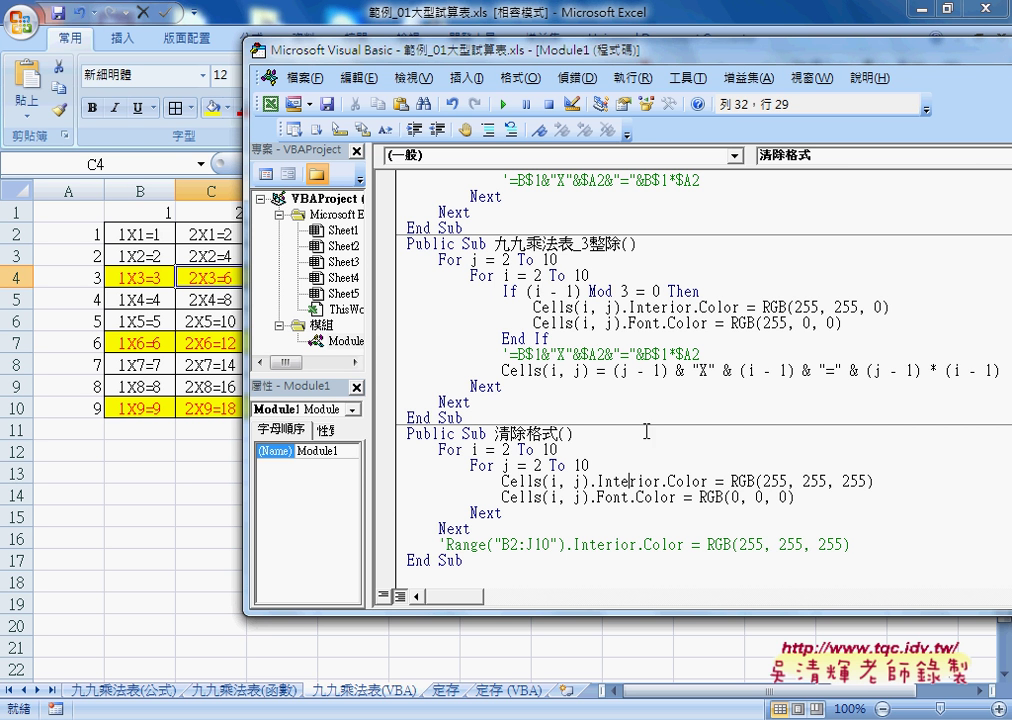
left_click_drag(764, 481, 868, 481)
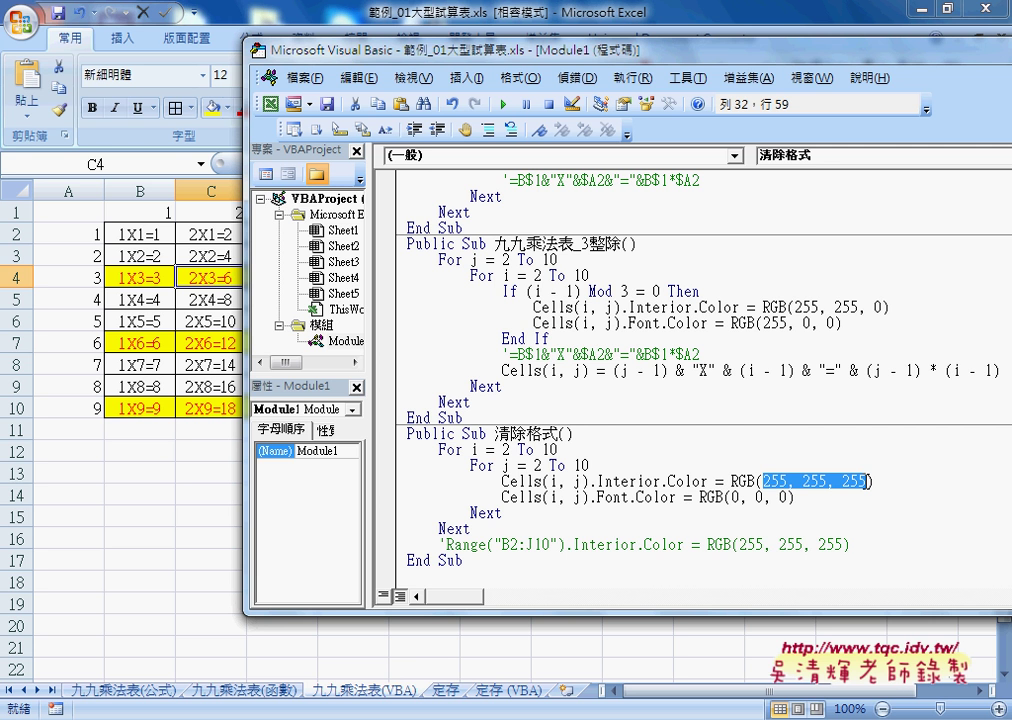
mouse_move(866, 481)
left_mouse_down()
mouse_move(770, 492)
mouse_move(866, 490)
left_mouse_up()
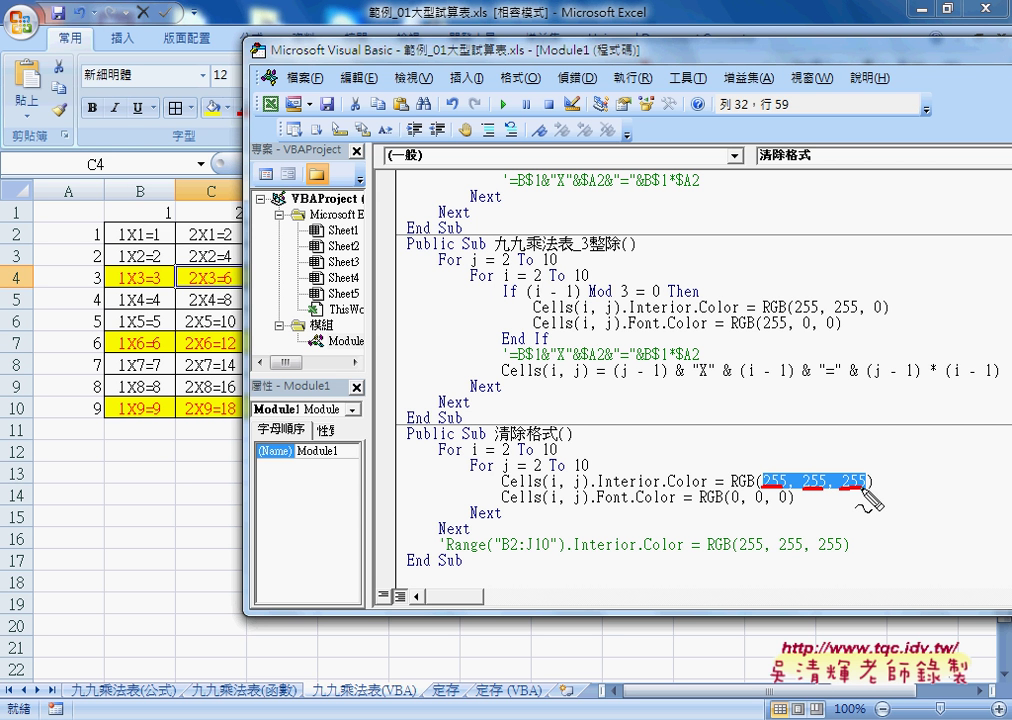
mouse_move(866, 490)
left_mouse_down()
mouse_move(688, 518)
mouse_move(791, 505)
left_mouse_up()
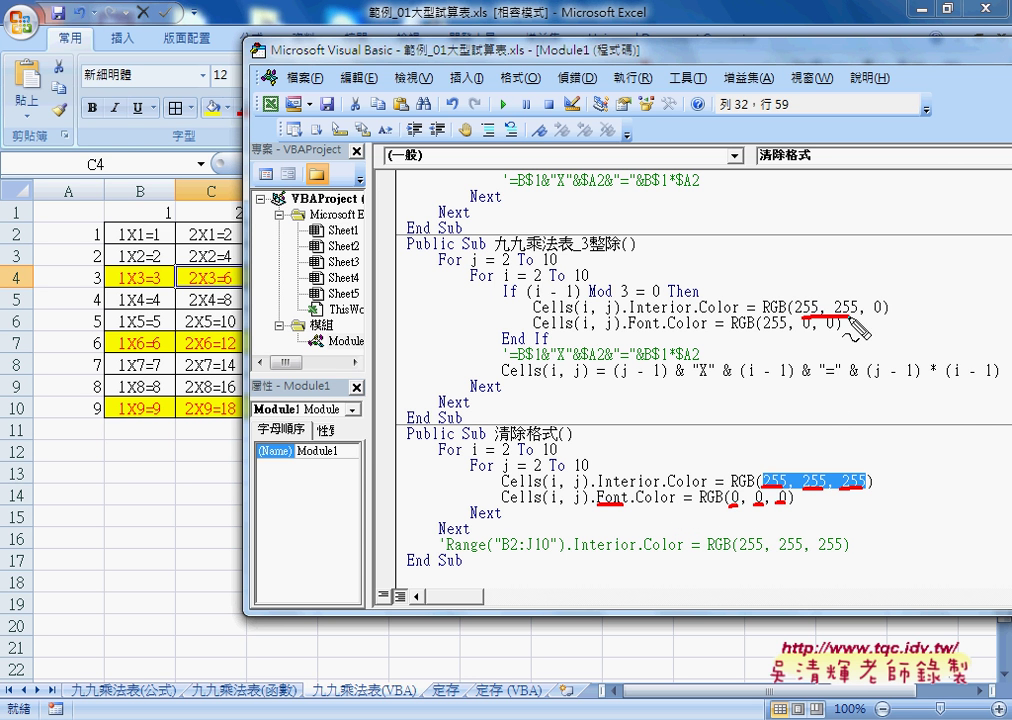
left_click_drag(803, 299, 862, 297)
left_click_drag(752, 338, 790, 337)
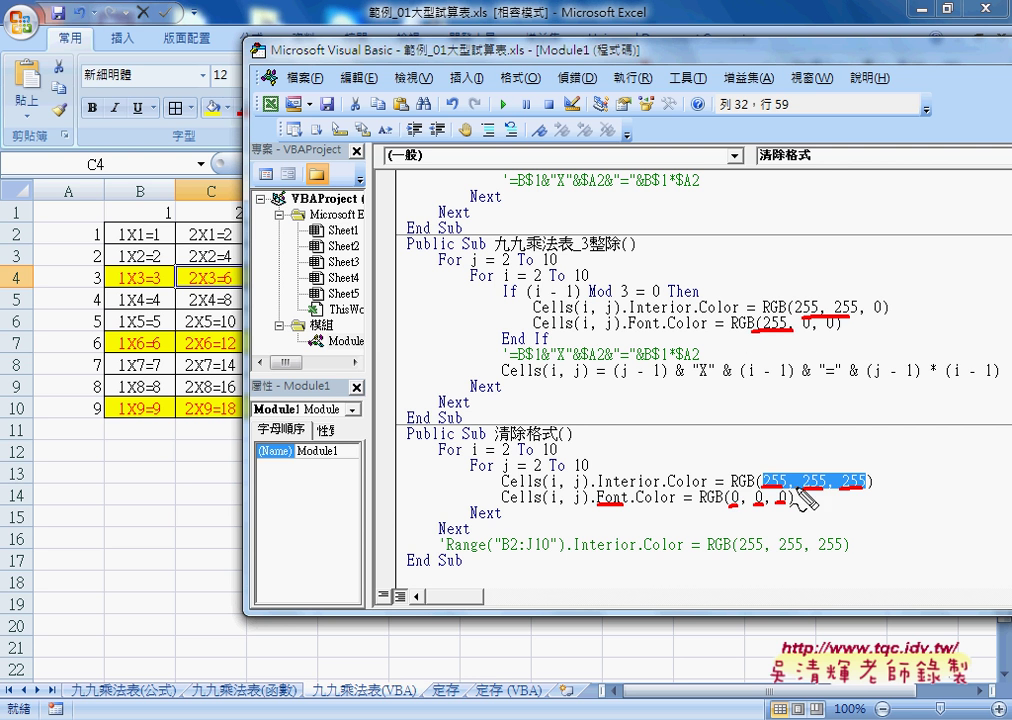
left_click_drag(612, 503, 627, 505)
key("Escape")
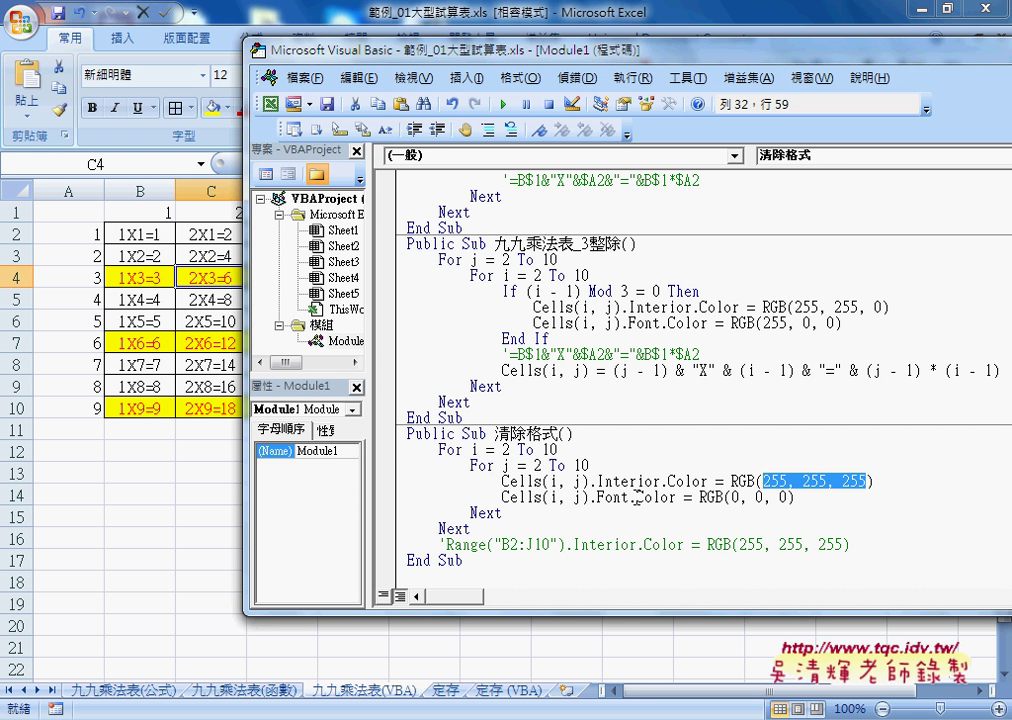
left_click(535, 481)
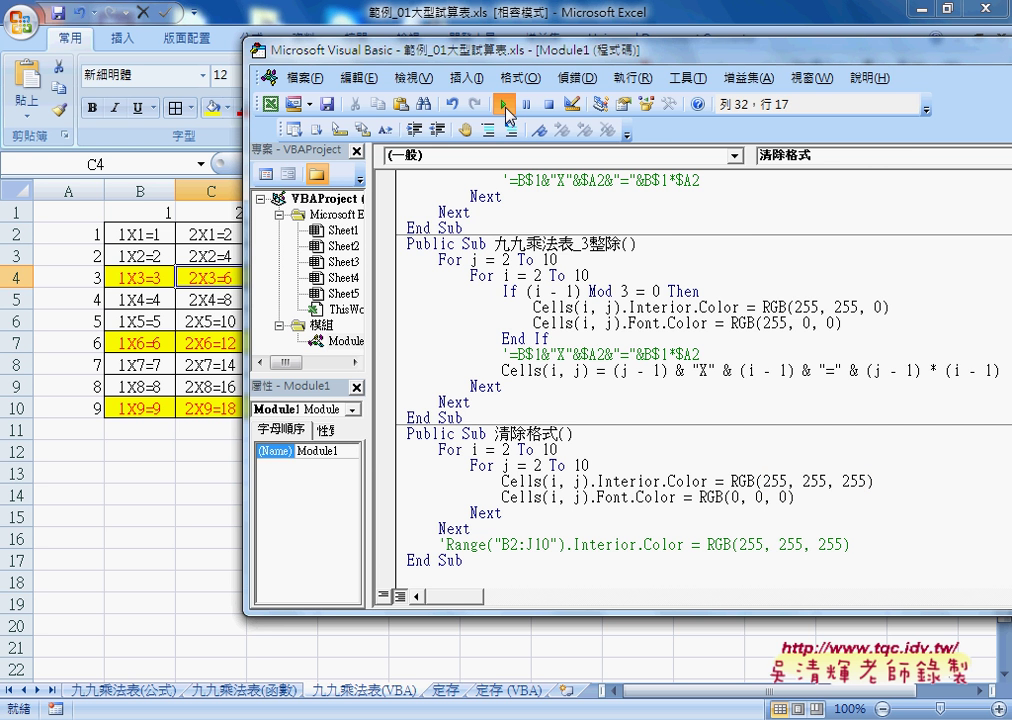
Step: Run 清除格式, re-run 九九乘法表_3整除, then run 清除格式 again and return to the workbook
left_click(504, 104)
left_click_drag(489, 55, 800, 58)
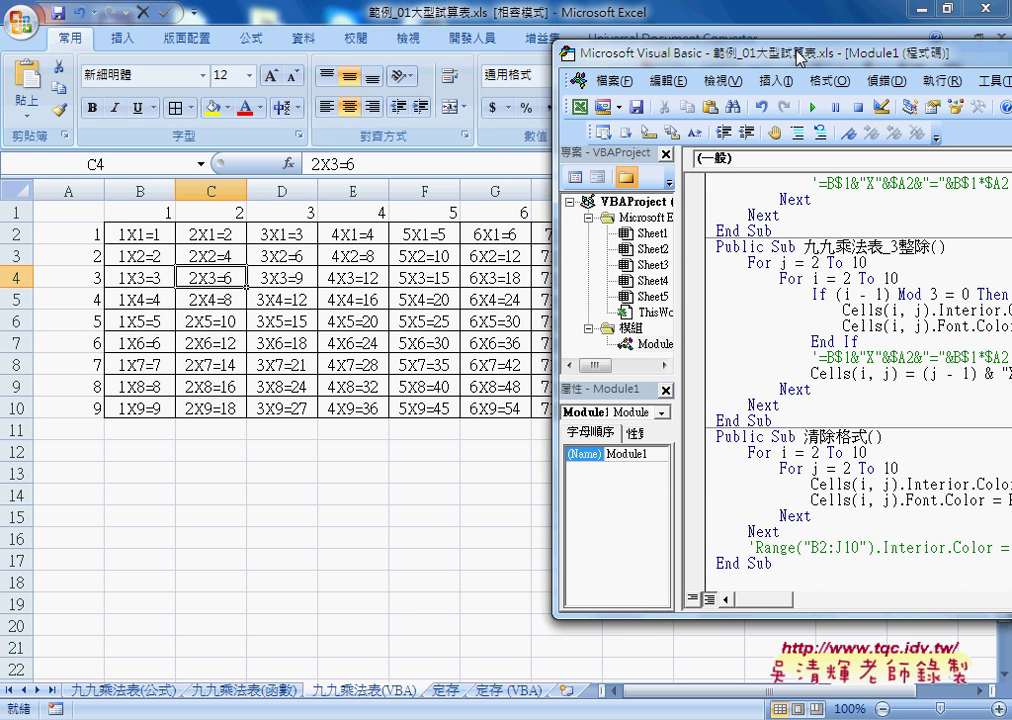
left_click(840, 310)
left_click(810, 108)
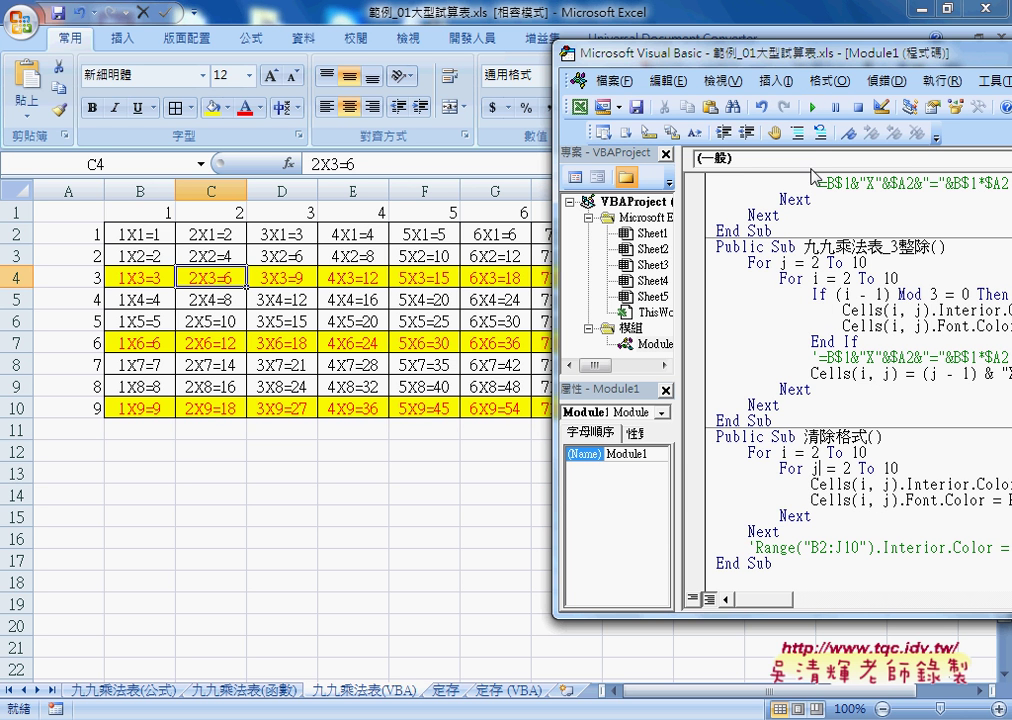
left_click(812, 108)
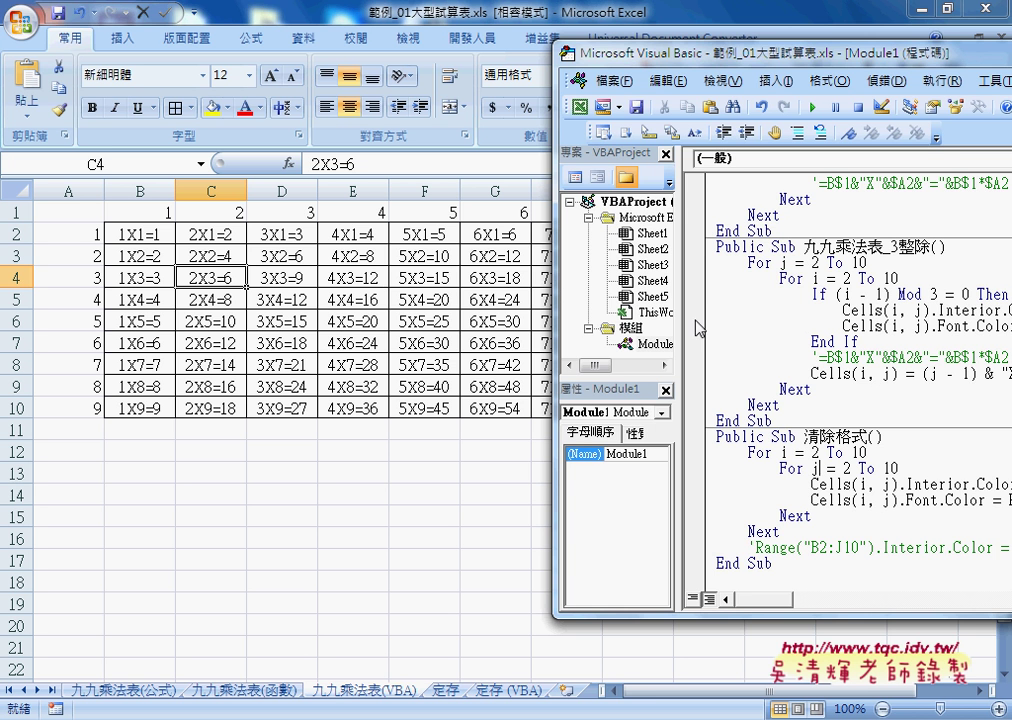
left_click(212, 255)
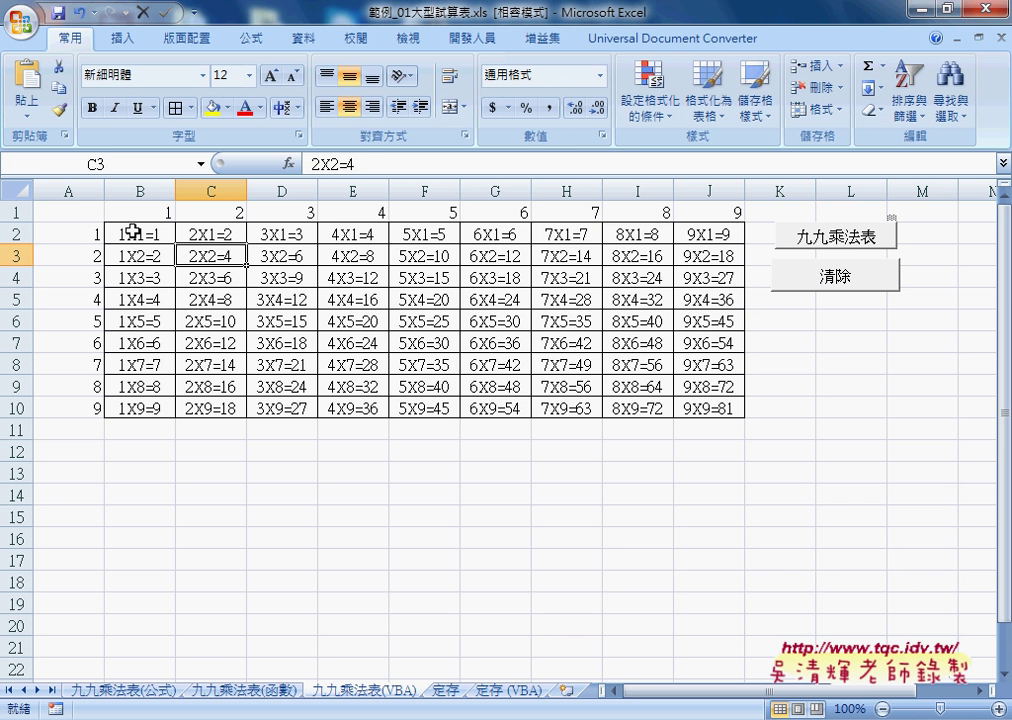
mouse_move(140, 230)
left_mouse_down()
mouse_move(305, 269)
mouse_move(397, 326)
left_mouse_up()
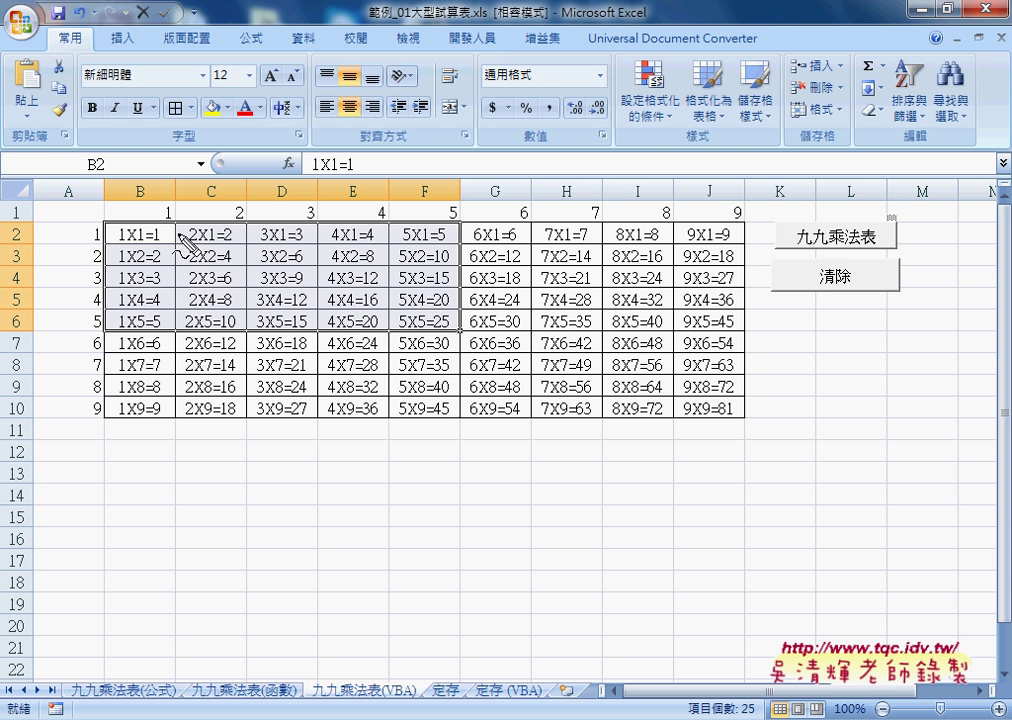
mouse_move(140, 230)
left_mouse_down()
mouse_move(468, 348)
mouse_move(720, 408)
left_mouse_up()
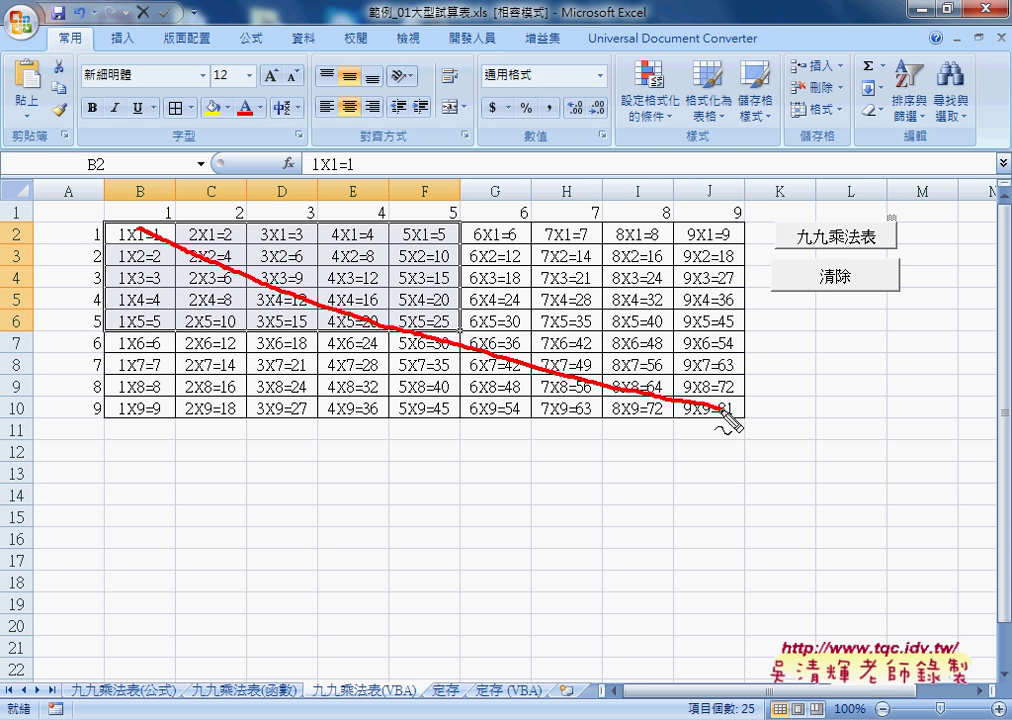
mouse_move(712, 228)
left_mouse_down()
mouse_move(330, 354)
mouse_move(120, 402)
left_mouse_up()
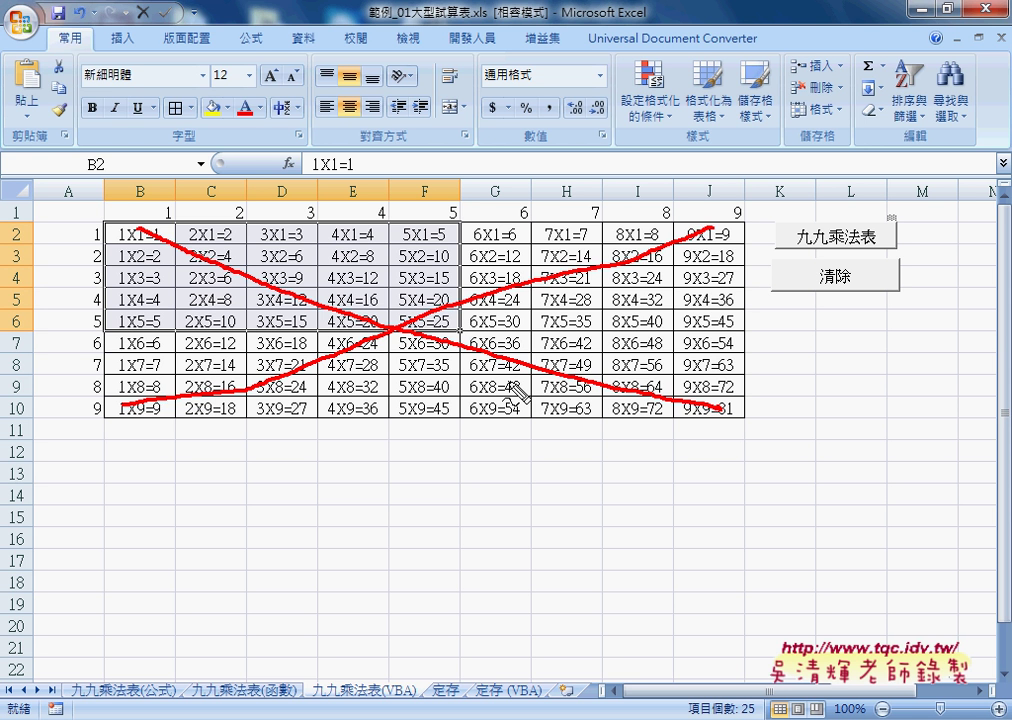
key("Escape")
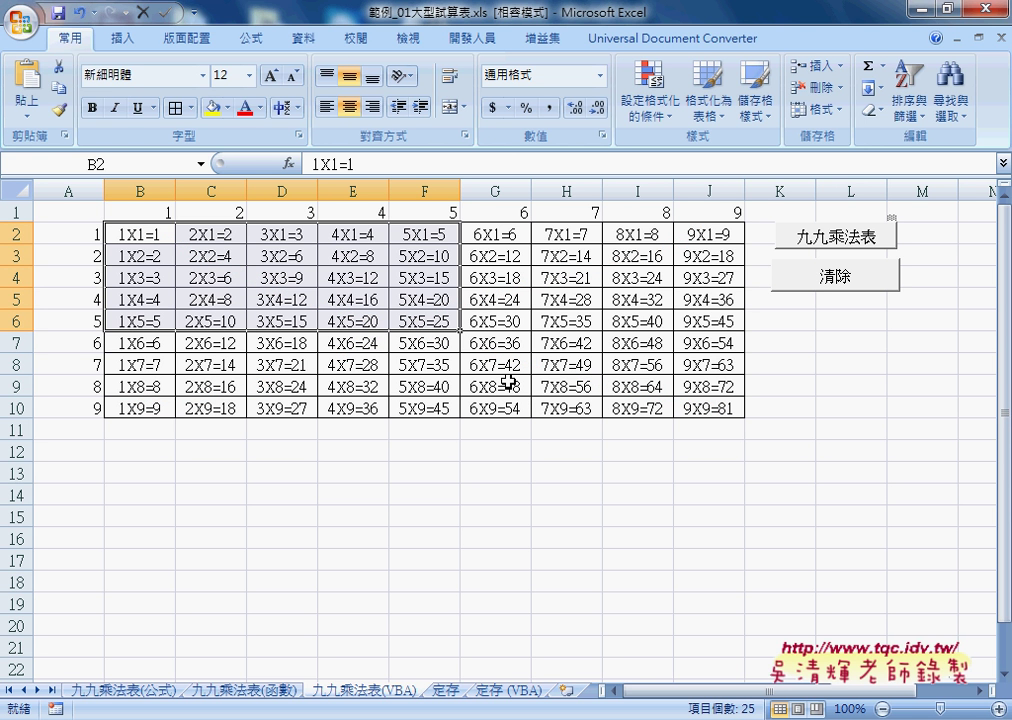
left_click(136, 230)
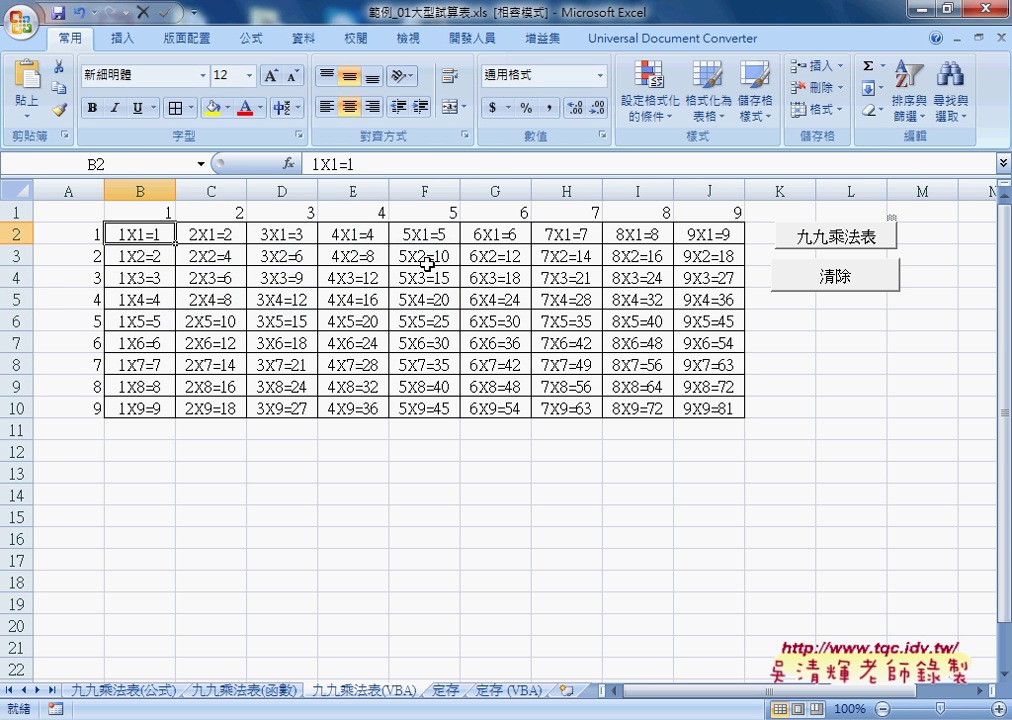
left_click(207, 255)
left_click(287, 280)
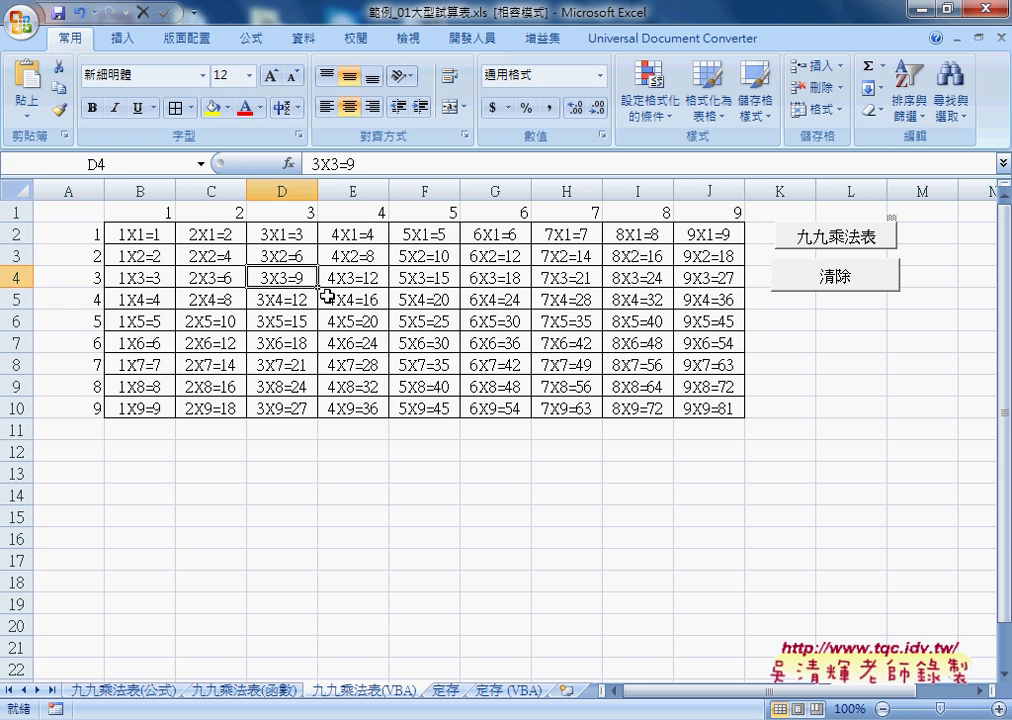
left_click(335, 296)
left_click(425, 318)
left_click(496, 341)
left_click(567, 363)
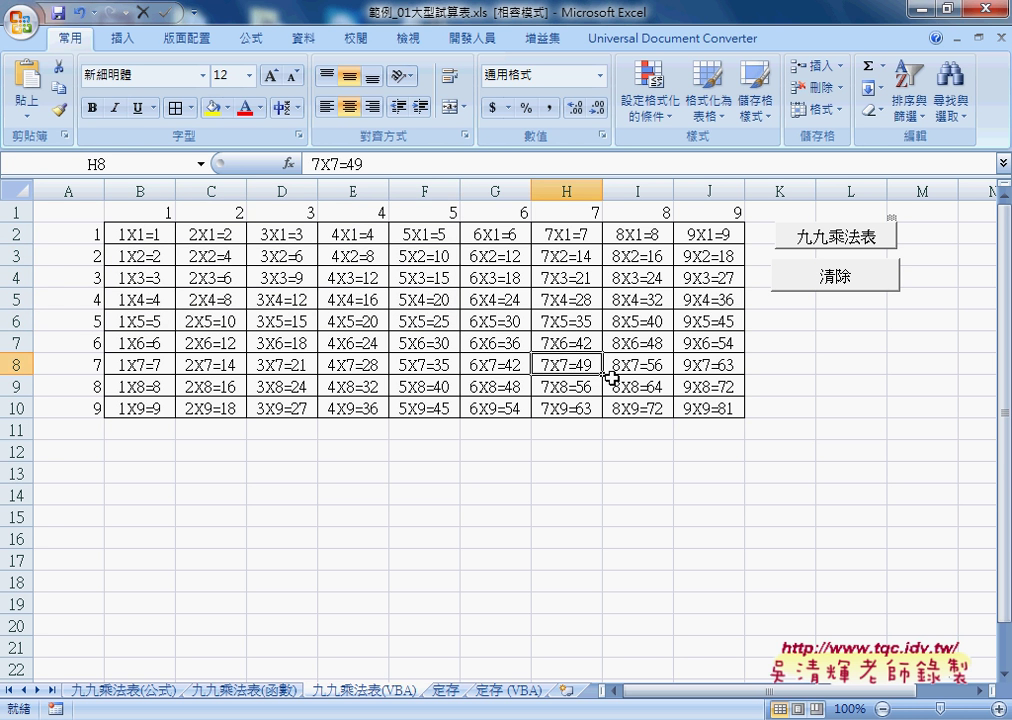
left_click(638, 386)
left_click(719, 410)
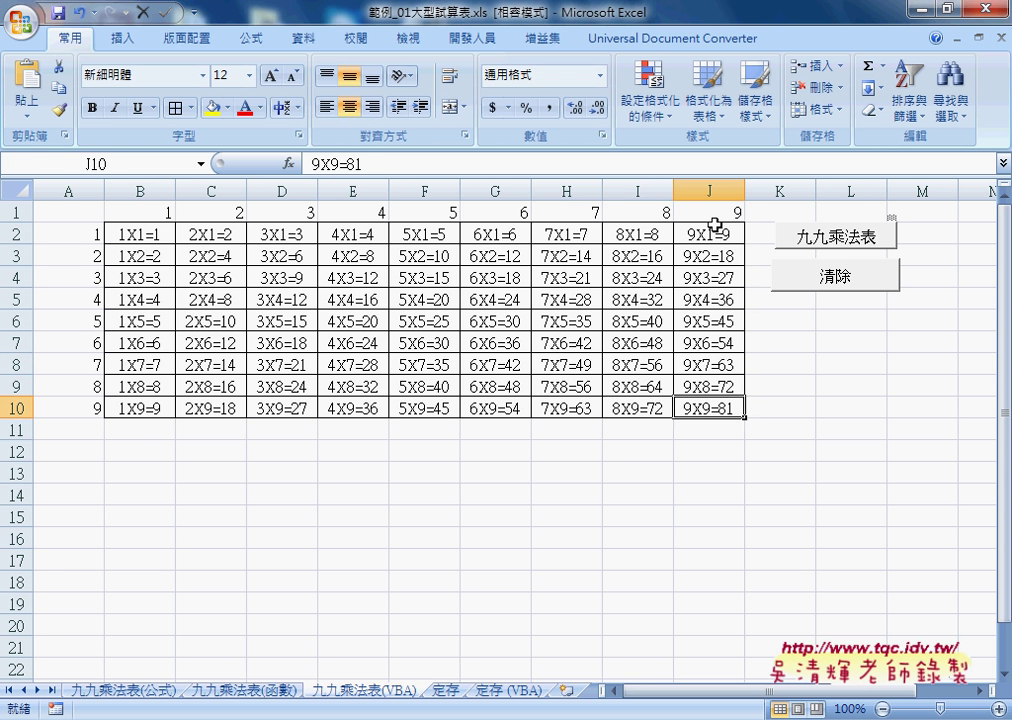
left_click(712, 232)
left_click(630, 256)
left_click(562, 279)
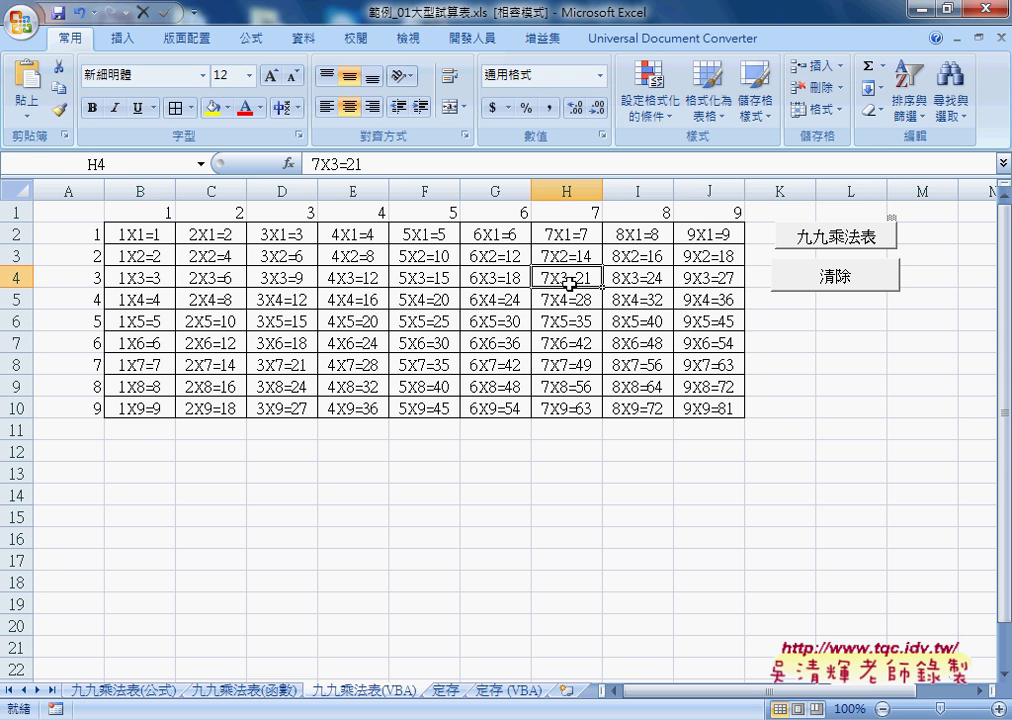
left_click(510, 303)
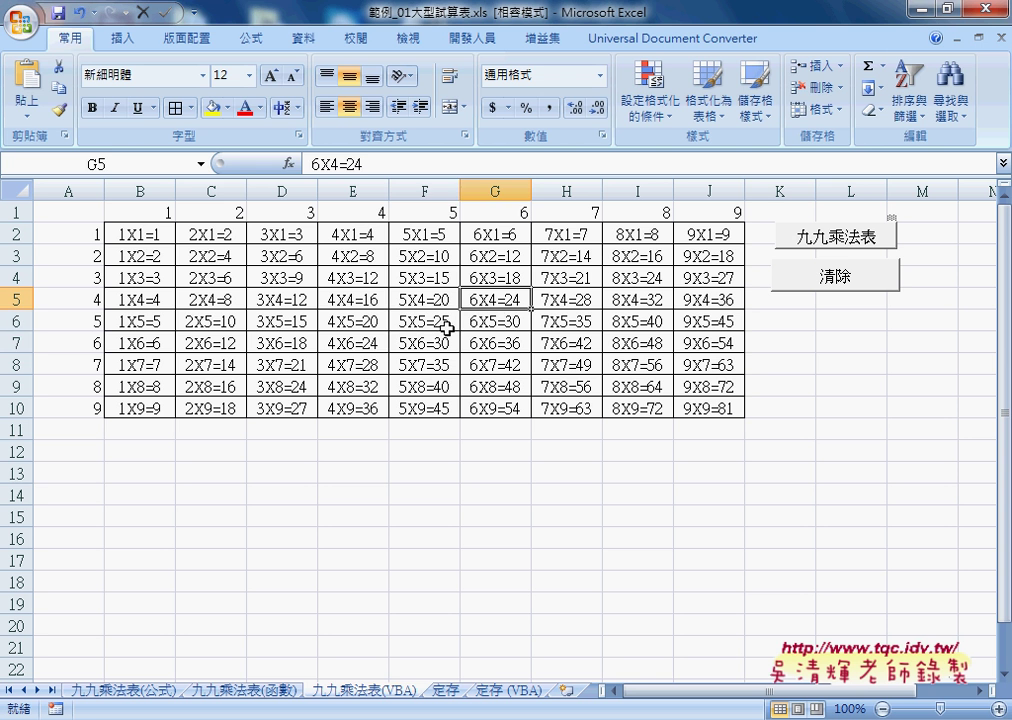
left_click(420, 325)
left_click(360, 346)
left_click(302, 366)
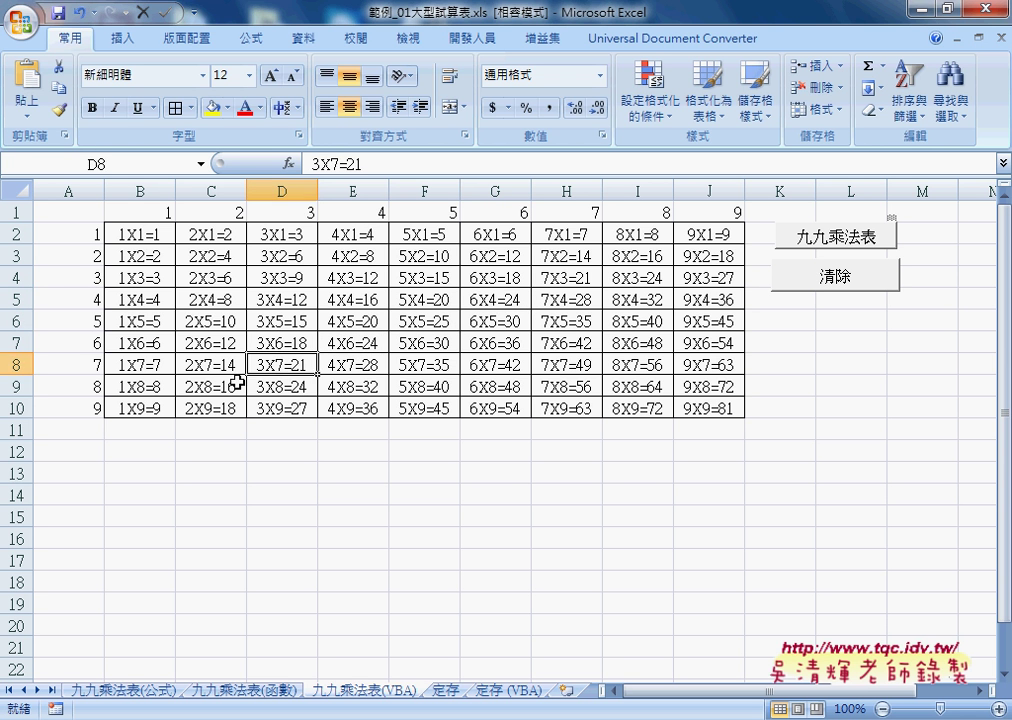
left_click(235, 386)
left_click(148, 404)
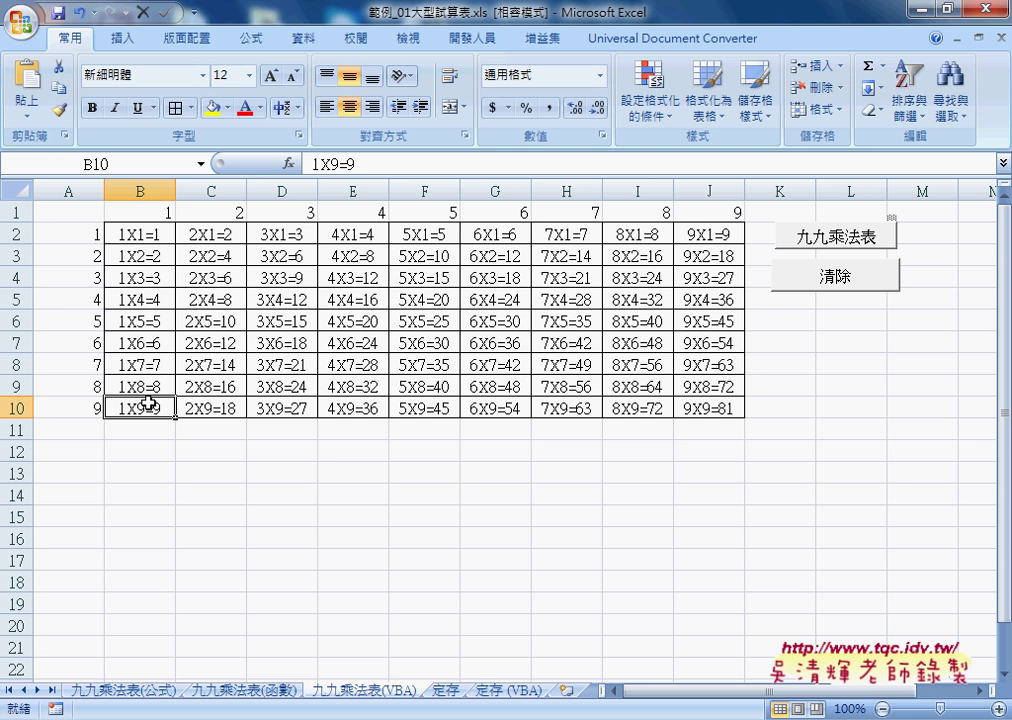
left_click(416, 322)
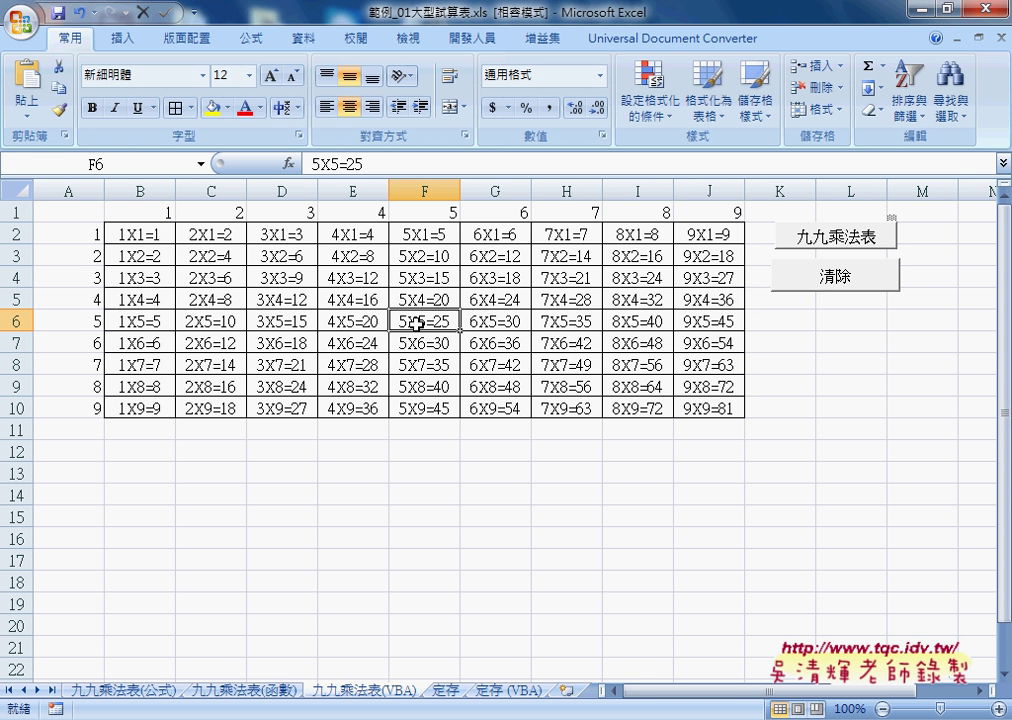
Step: Scroll the 程式碼 document to the 九九乘法表_對角線 macro and select its code
scroll(416, 322, "down", 2)
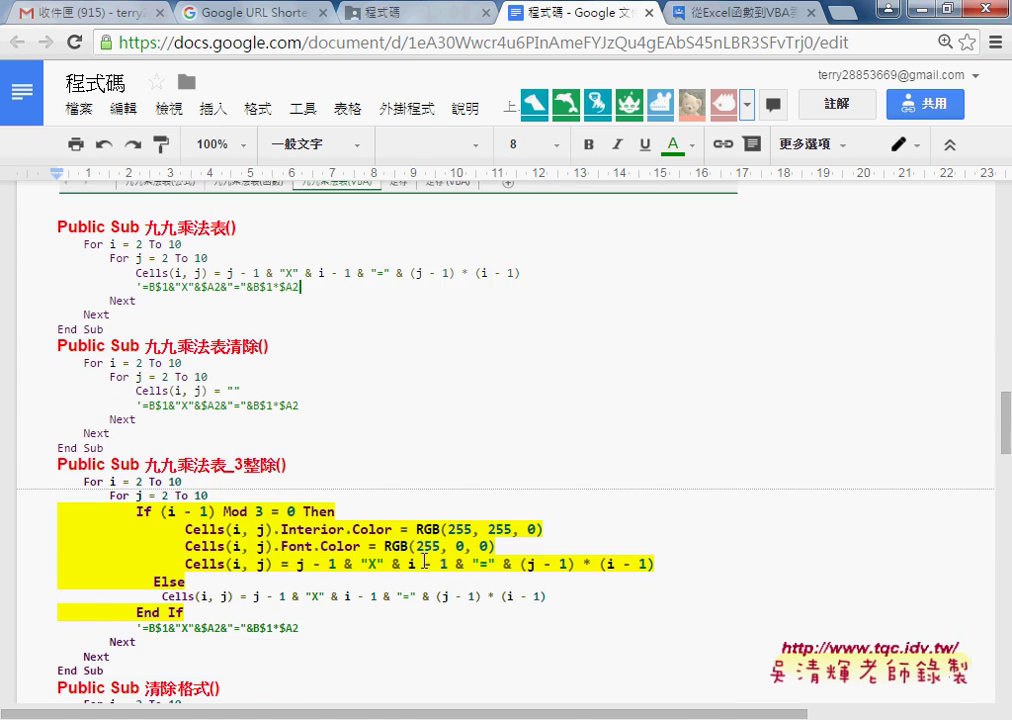
scroll(421, 558, "down", 5)
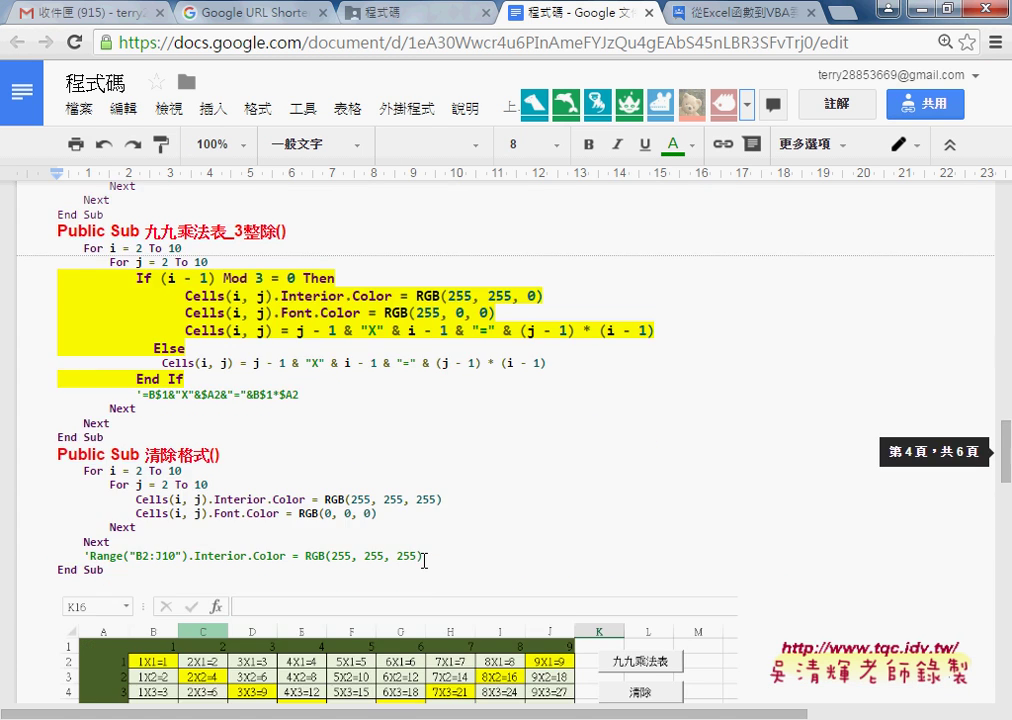
scroll(423, 559, "down", 3)
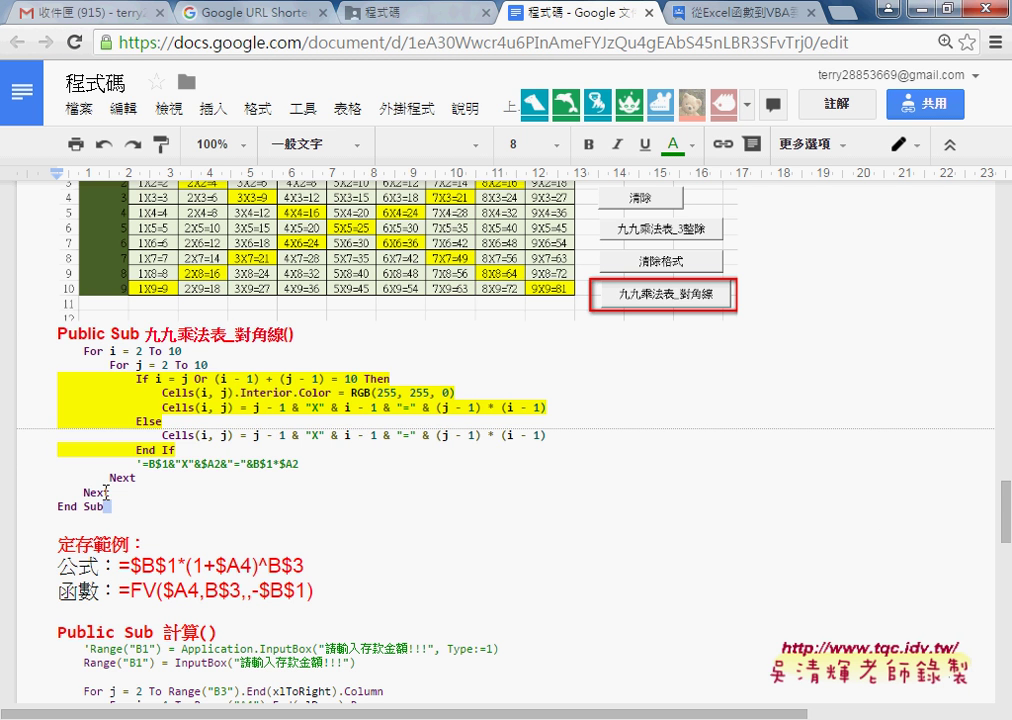
left_click_drag(104, 506, 45, 344)
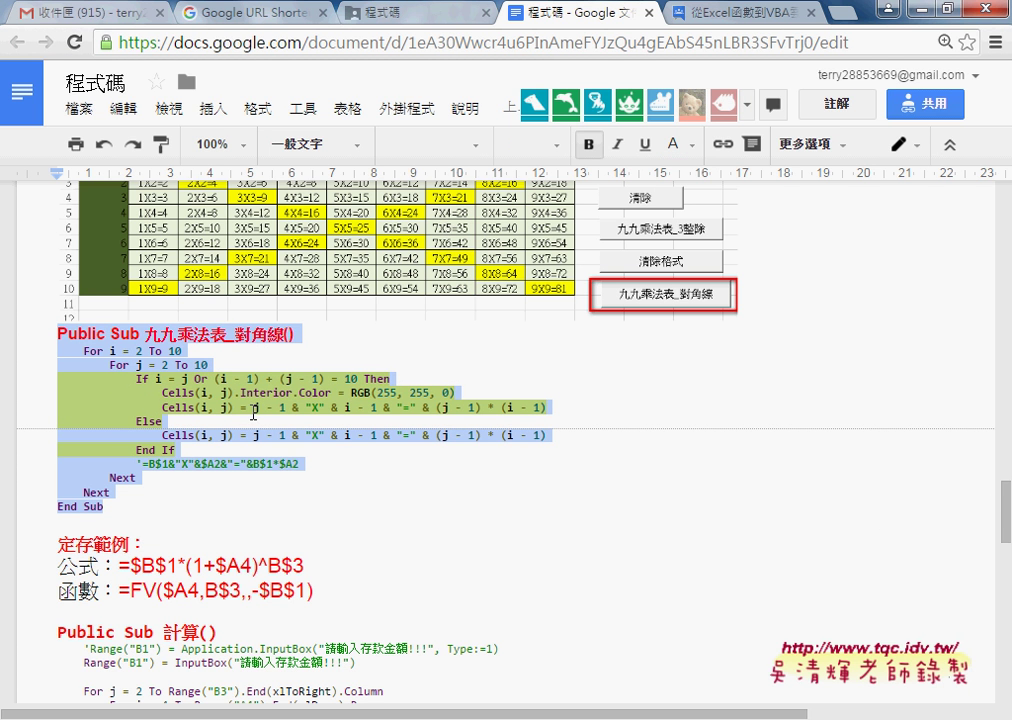
Step: Bring the VBA editor forward, move it left, and select the 九九乘法表_3整除 macro
left_click(481, 575)
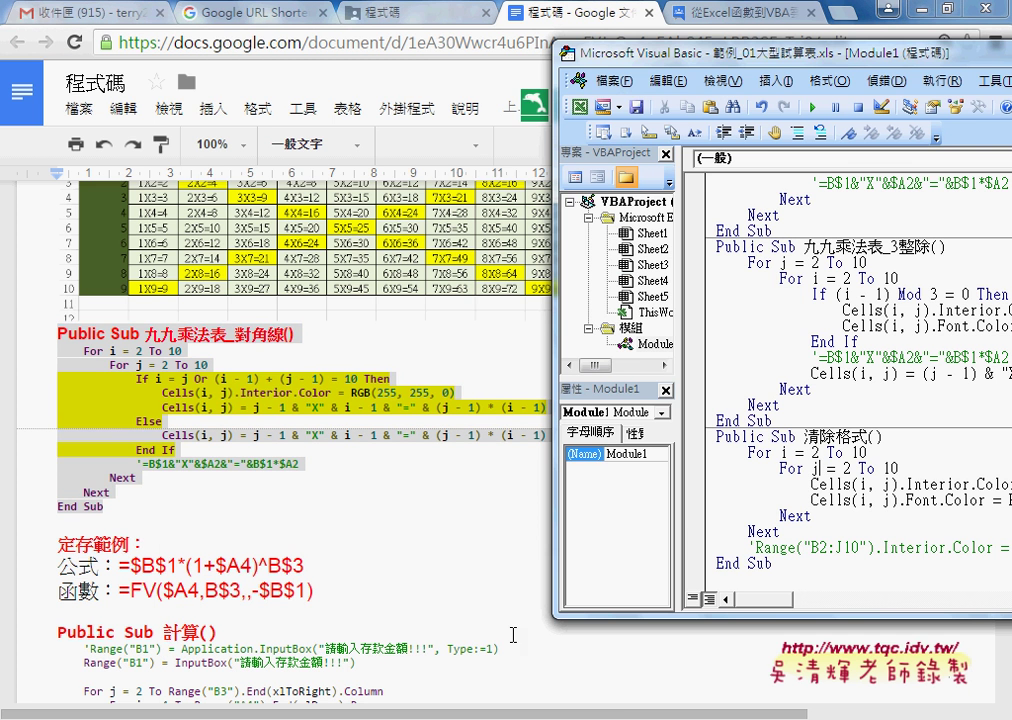
left_click_drag(610, 48, 610, 53)
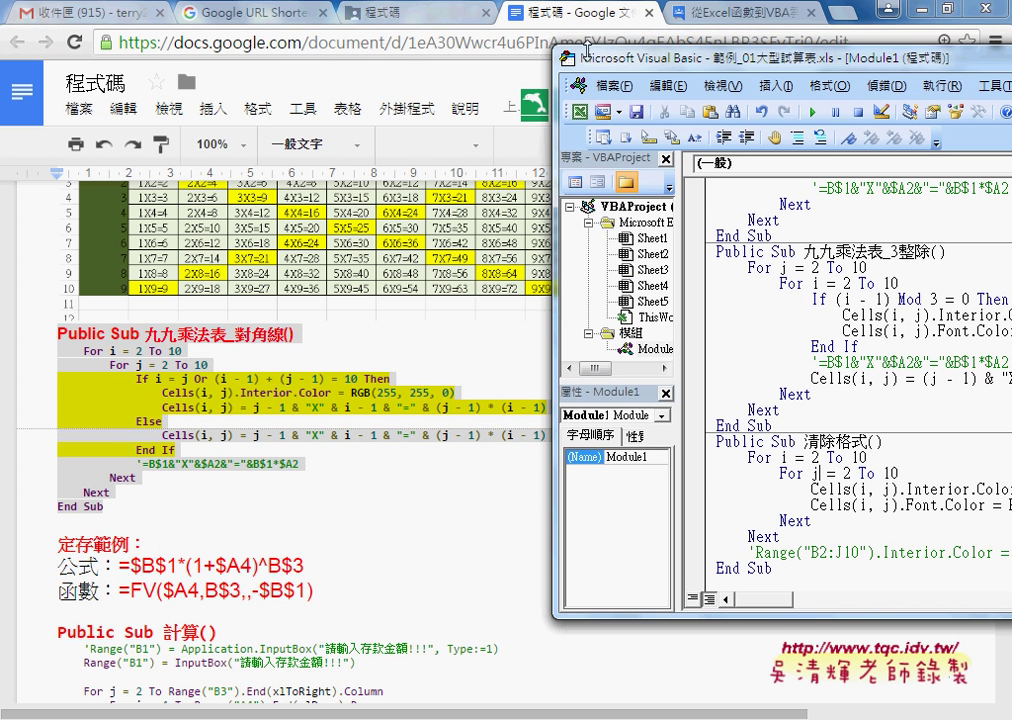
left_click_drag(707, 62, 399, 114)
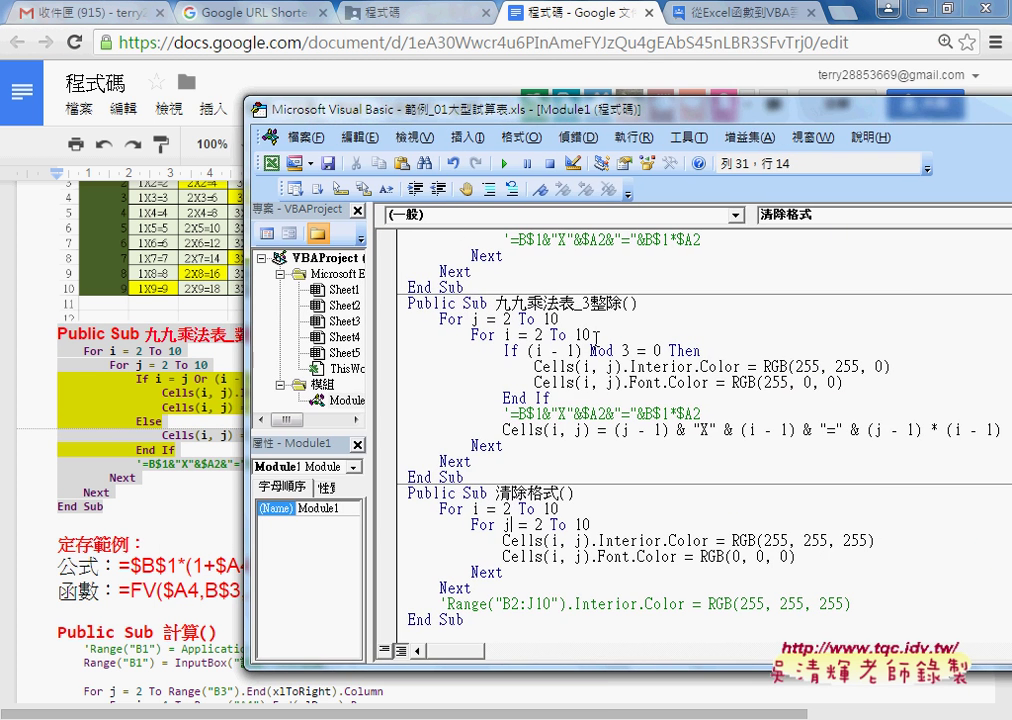
left_click_drag(224, 333, 283, 333)
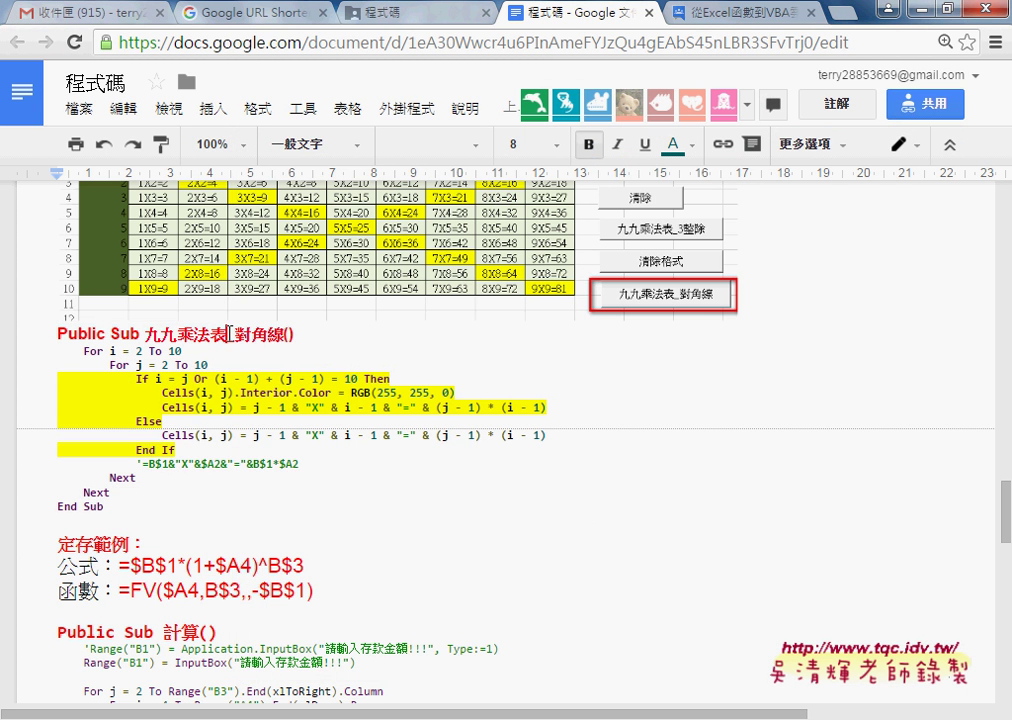
left_click(485, 590)
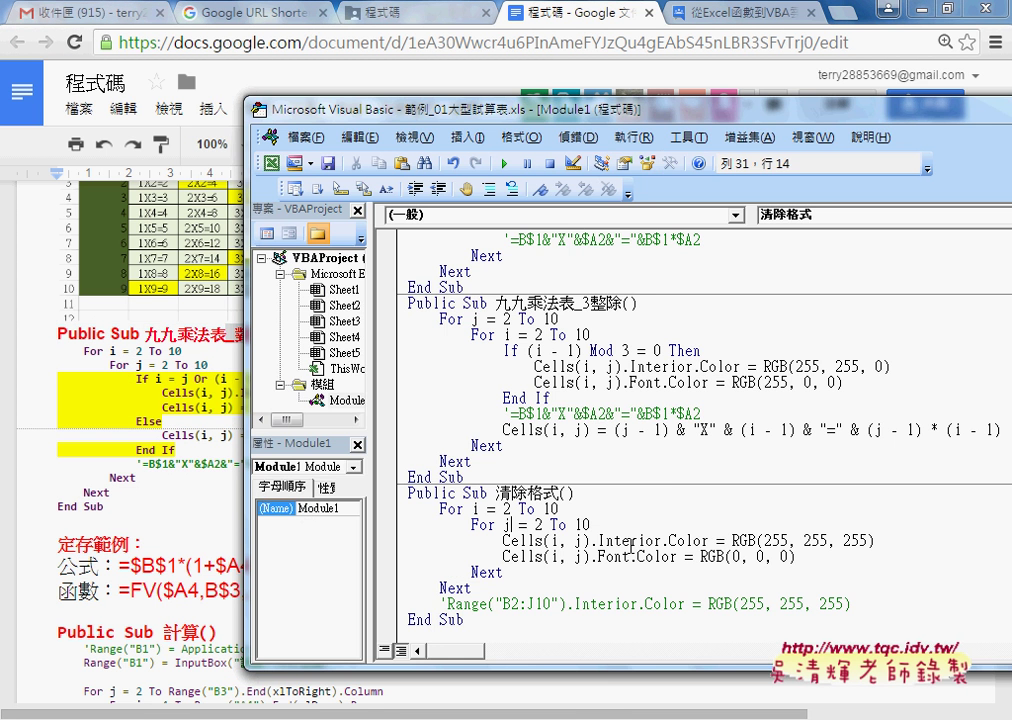
left_click_drag(388, 480, 388, 305)
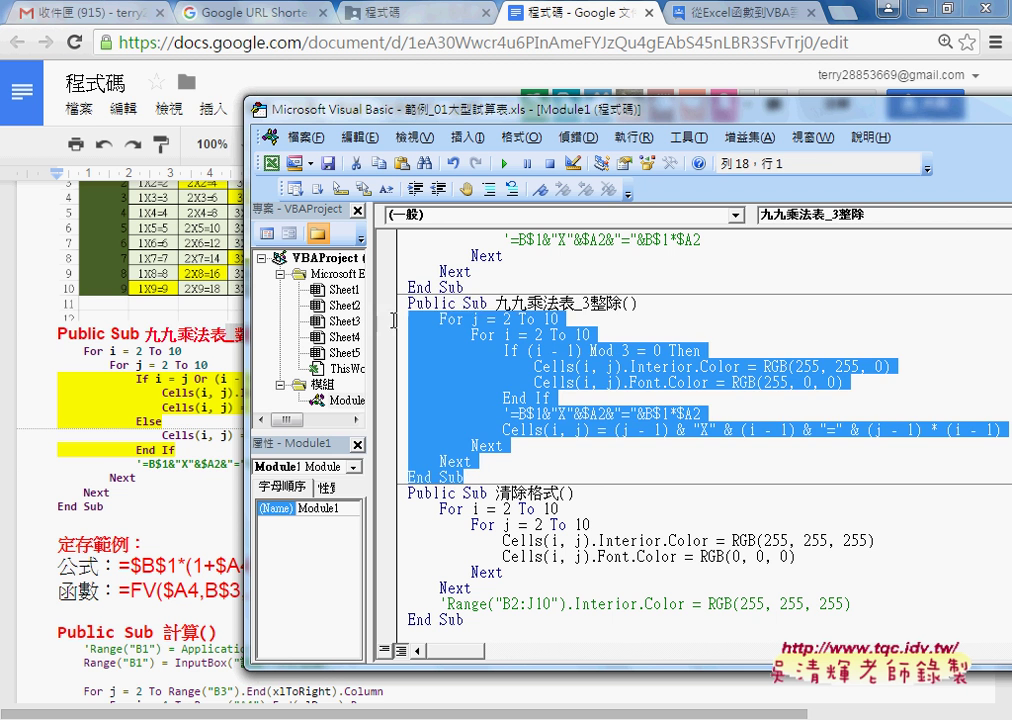
Step: Paste a copy of the 3整除 macro, rename it 九九乘法表_對角線, and select its Mod 3 condition
left_click(458, 634)
type("Public Sub 九九乘法表_3整除()     For j = 2 To 10         For i = 2 To 10             If (i - 1) Mod 3 = 0 Then                 Cells(i, j).Interior.Color = RGB(255, 255, 0)                 Cells(i, j).Font.Color = RGB(255, 0, 0)             End If             '=B$1&\"X\"&$A2&\"=\"&B$1*$A2             Cells(i, j) = (j - 1) & \"X\" & (i - 1) & \"=\" & (j - 1) * (i - 1)         Next     Next End Sub")
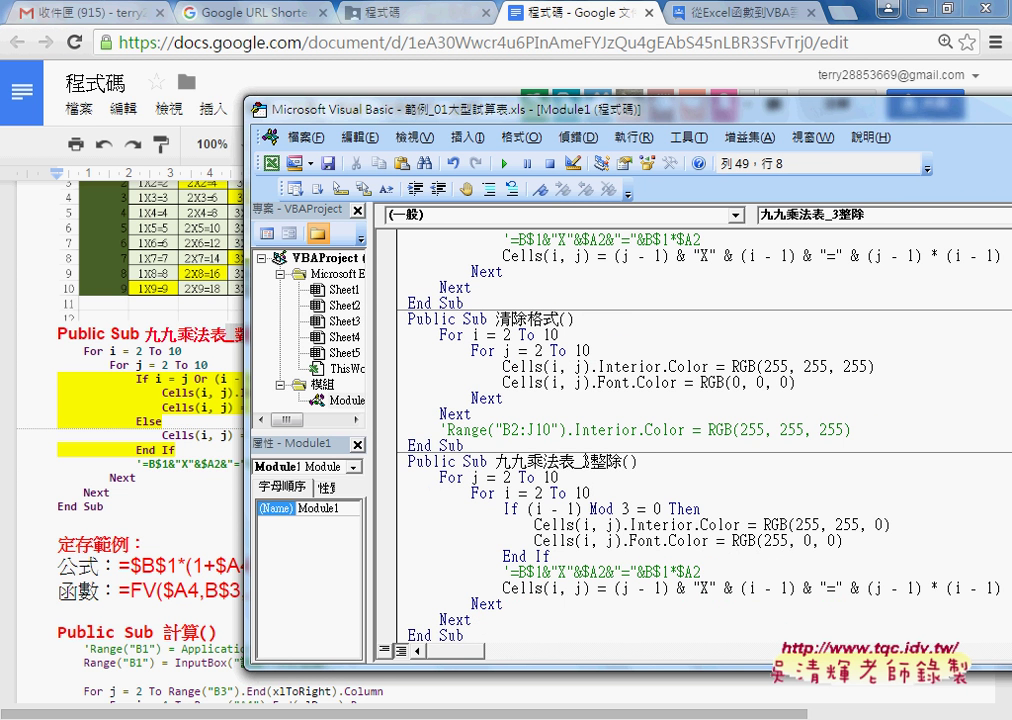
left_click_drag(583, 462, 605, 462)
left_click(210, 358)
left_click_drag(234, 333, 290, 333)
key("ctrl+c")
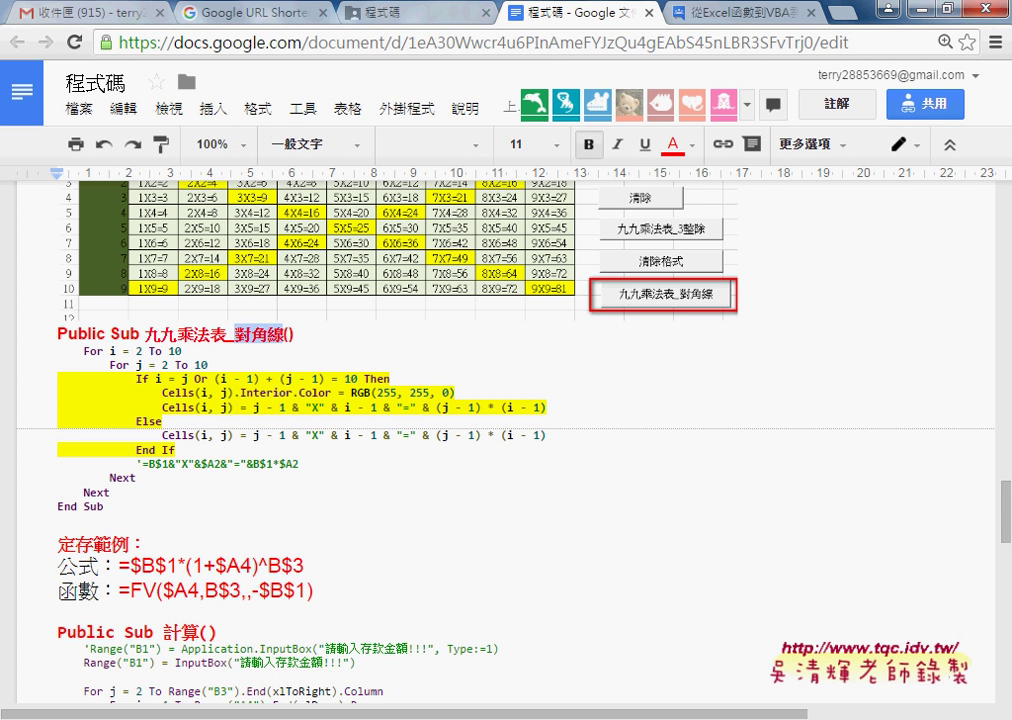
left_click(505, 610)
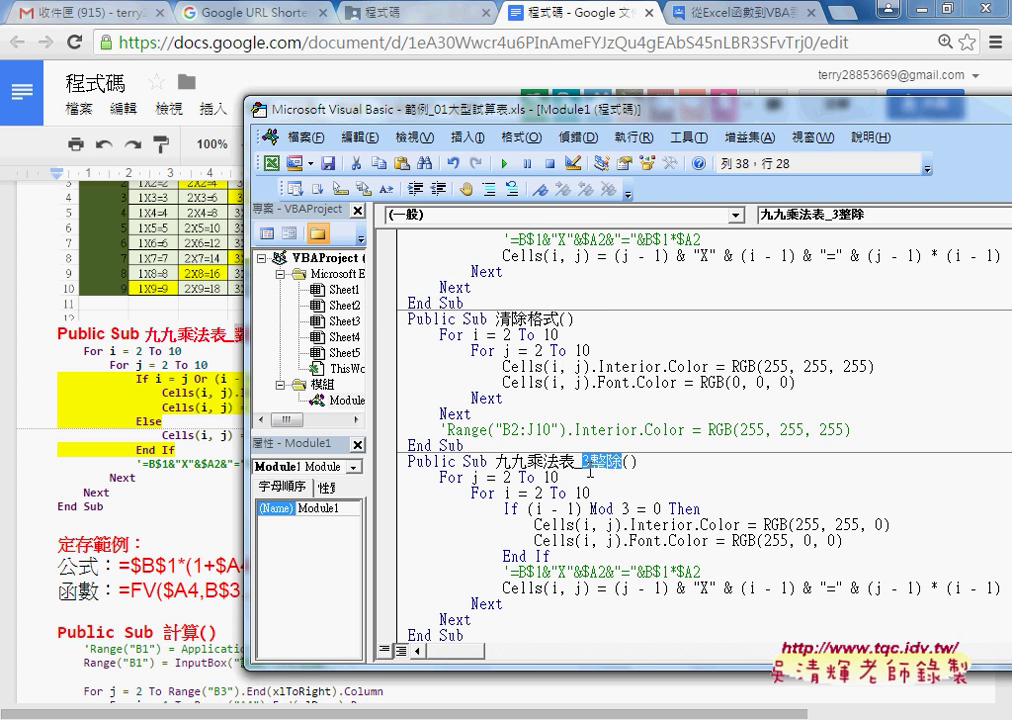
key("ctrl+v")
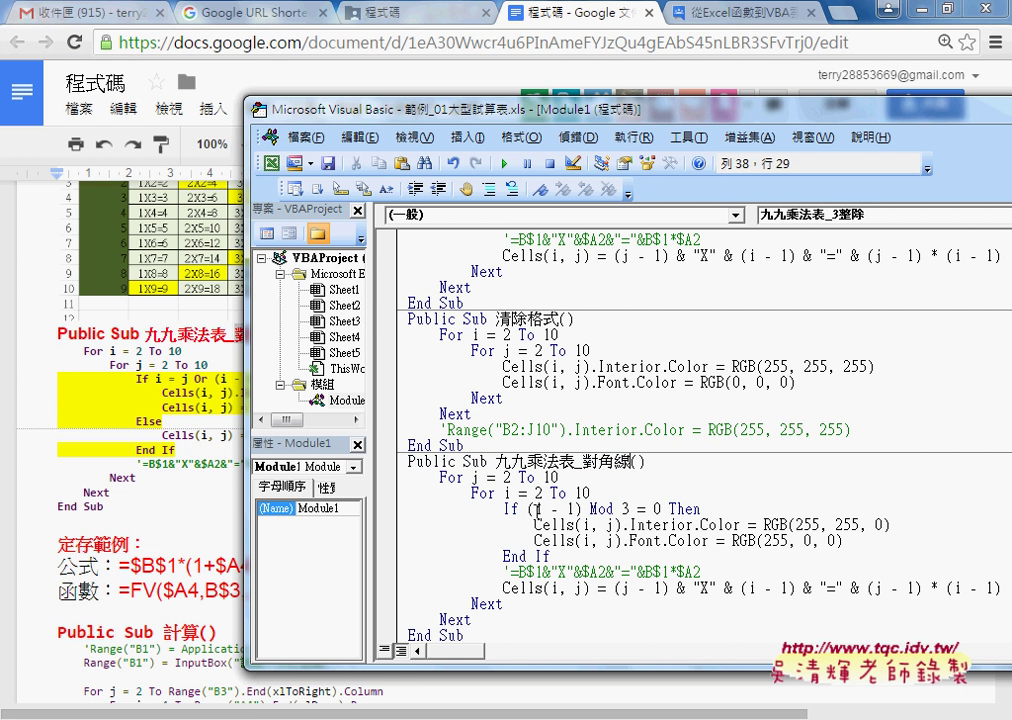
left_click(528, 508)
left_click_drag(529, 508, 664, 508)
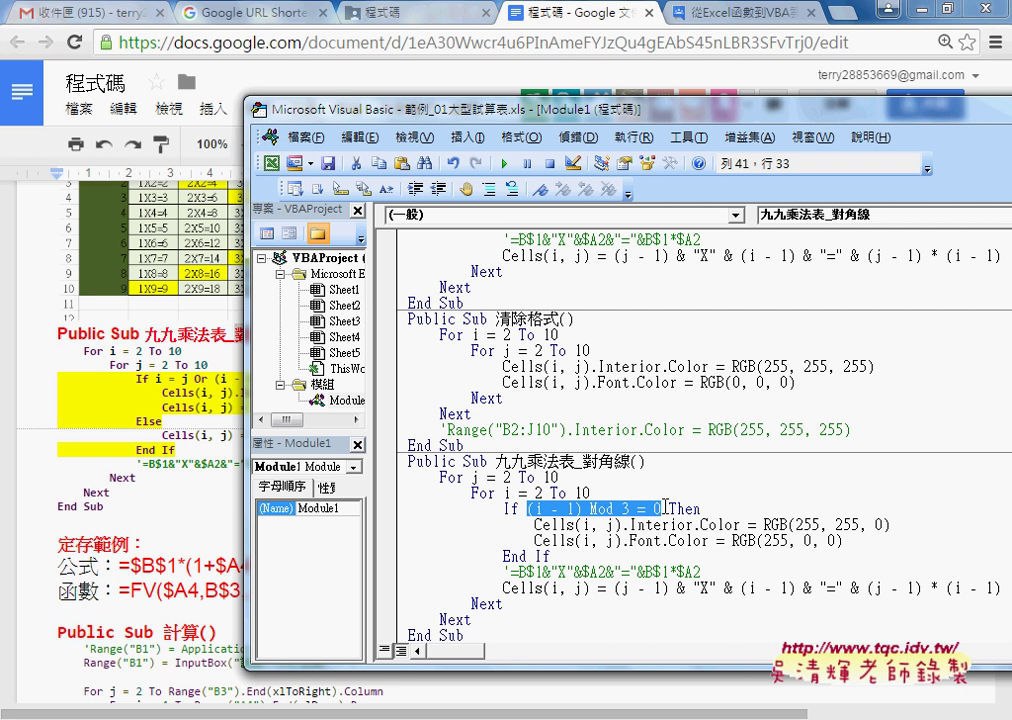
Step: Enter the If condition i = j Or (i - 1) + (j - 1) = 10
type("i")
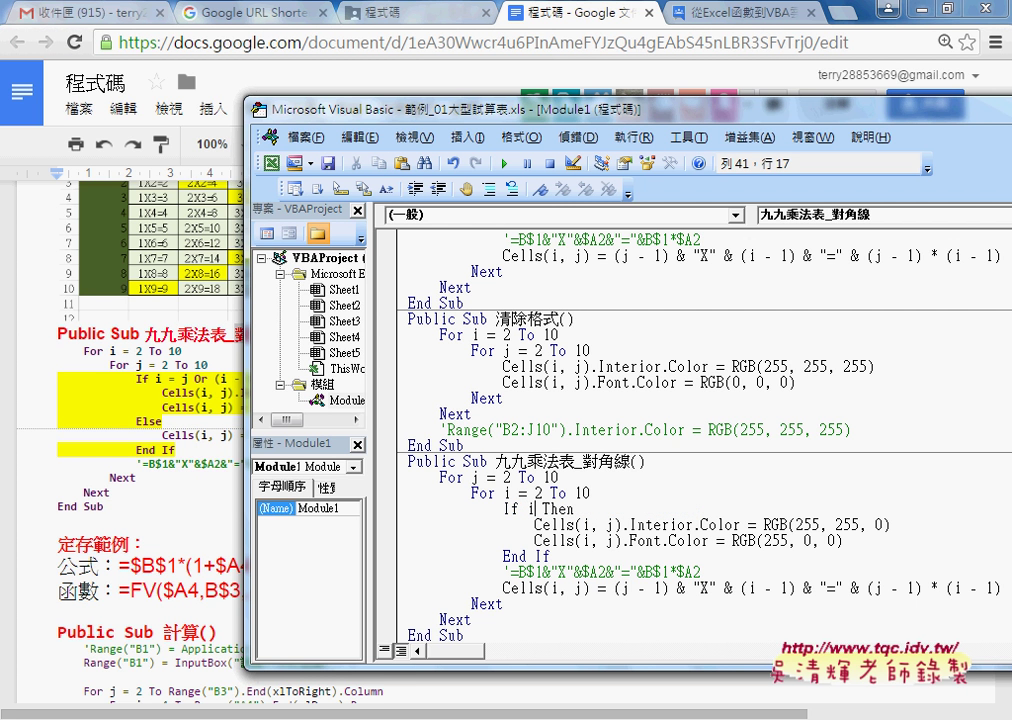
type("=j")
type(" or ")
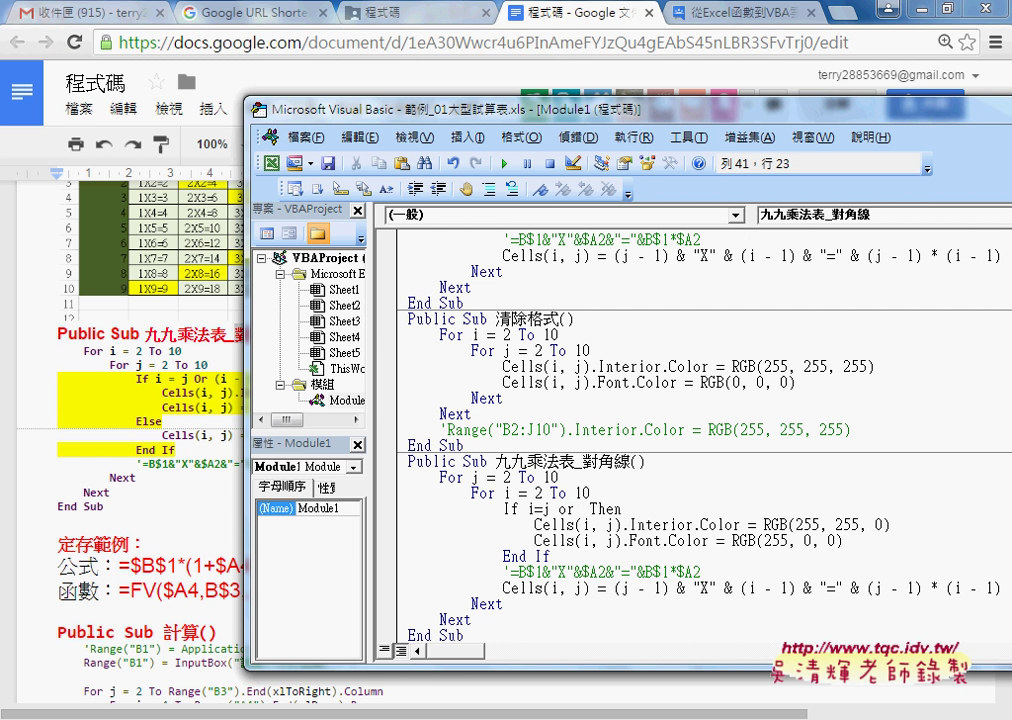
type("i")
type("-1")
key("Left")
key("Left")
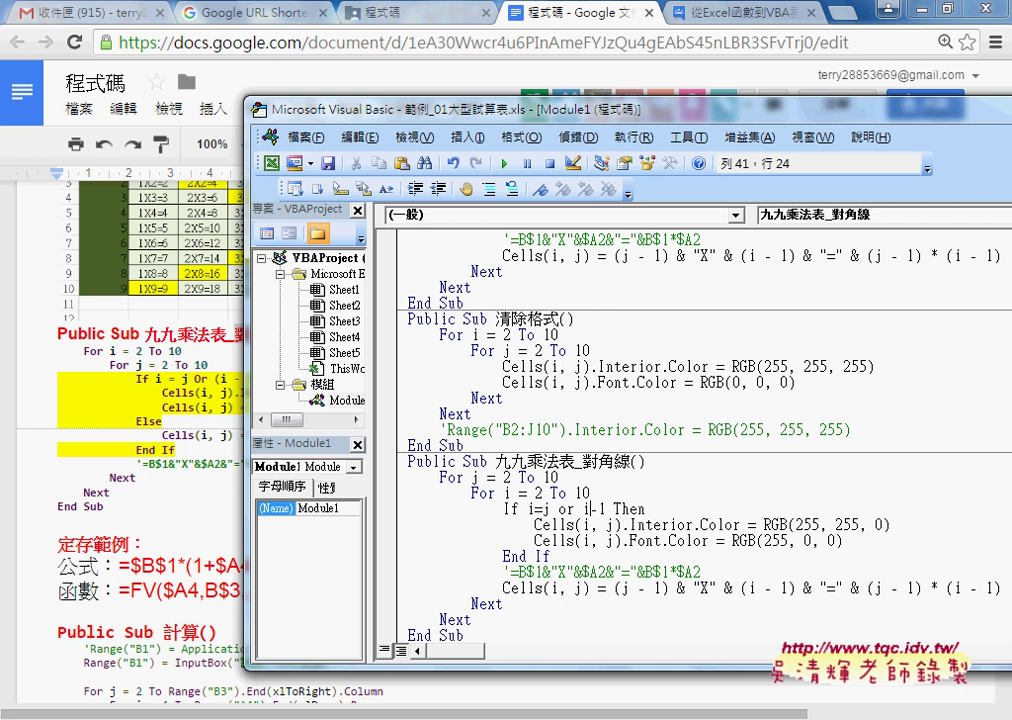
key("Left")
type("(")
key("Right")
key("Right")
key("Right")
type(")+")
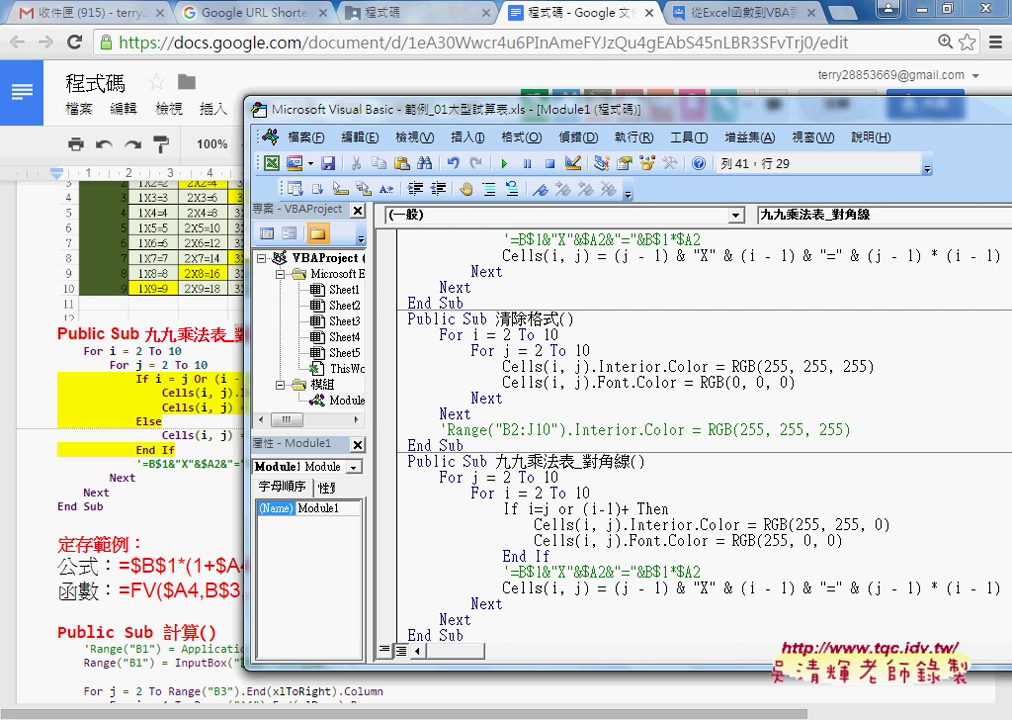
type("(j")
type("-1")
type(")")
type("=10")
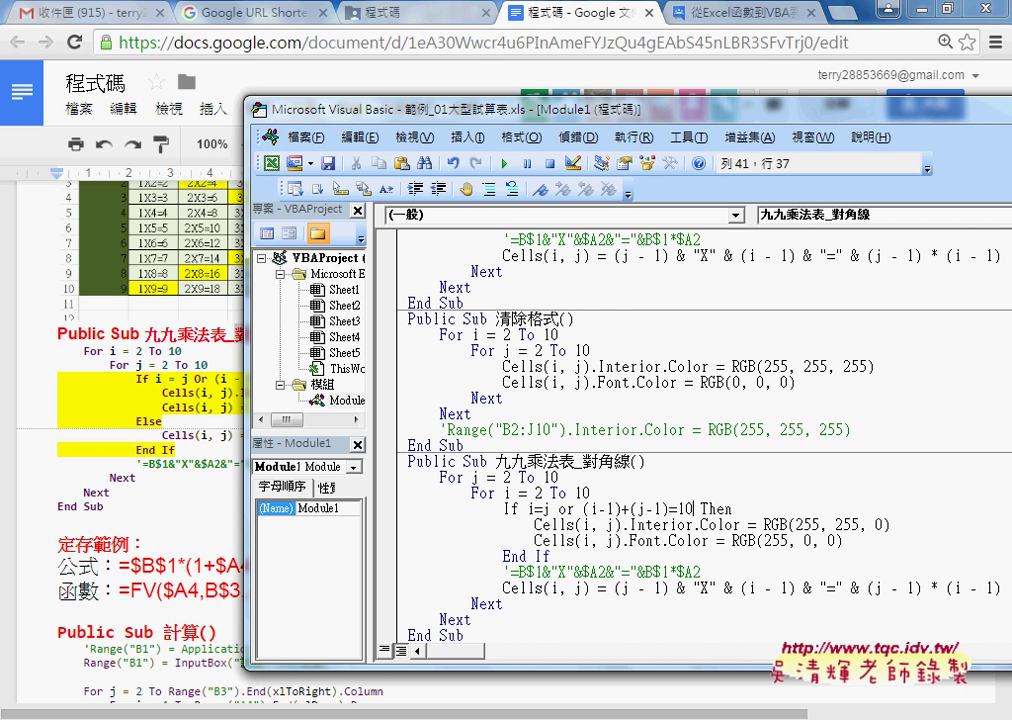
left_click(528, 508)
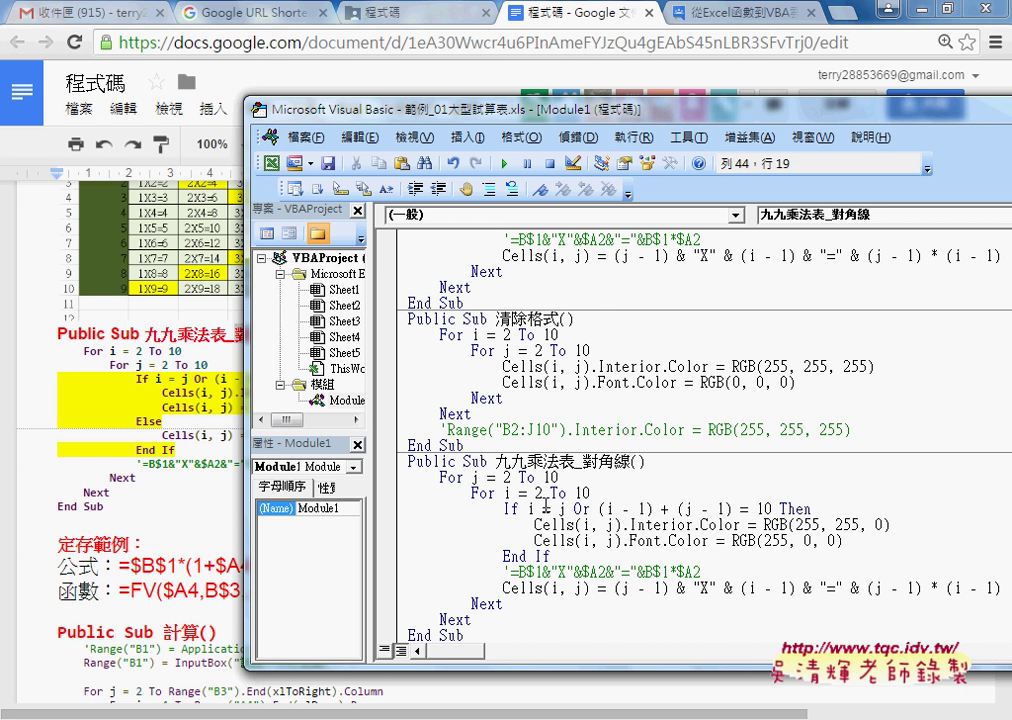
Step: Review the new Or condition and the two colouring statements in the macro
left_click_drag(528, 508, 773, 510)
double_click(582, 508)
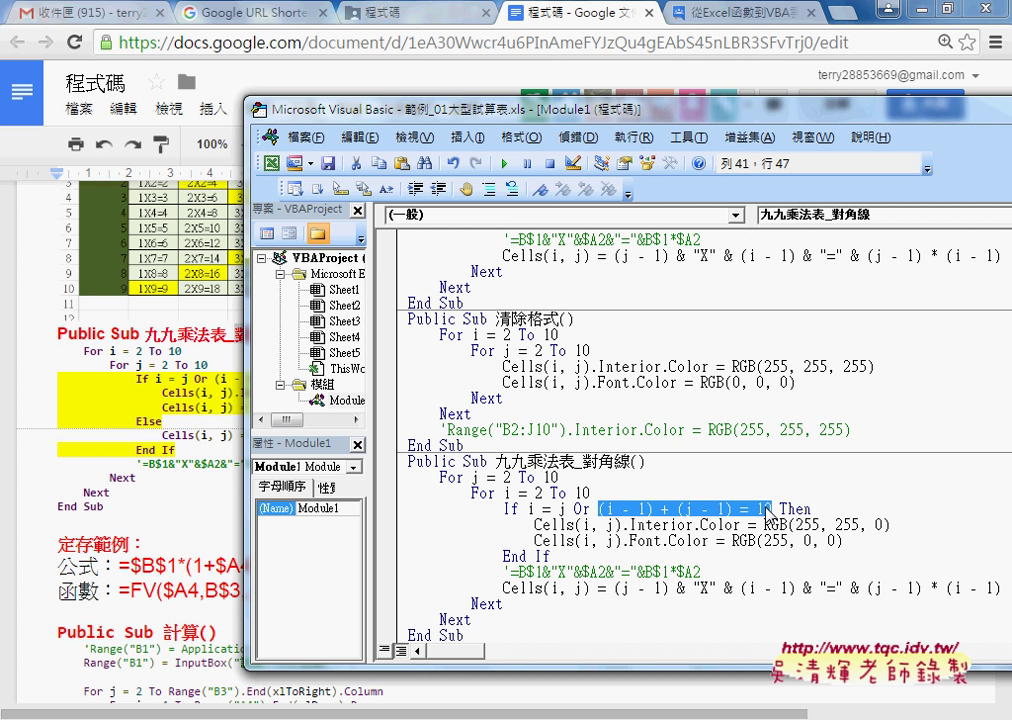
left_click(741, 540)
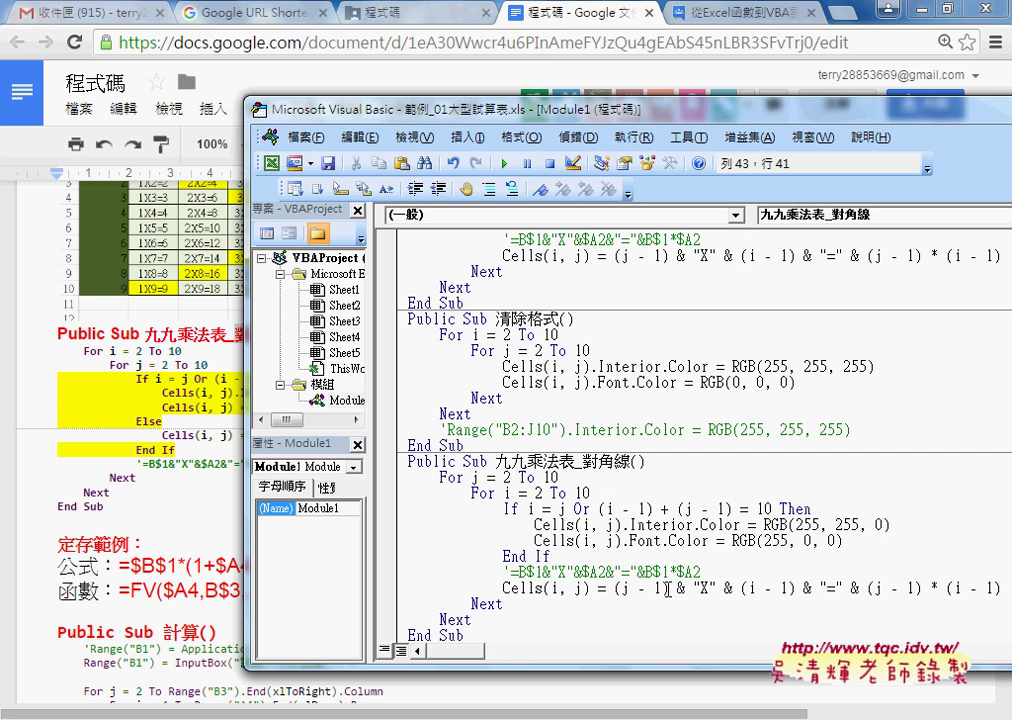
mouse_move(843, 540)
left_mouse_down()
mouse_move(579, 540)
mouse_move(381, 516)
left_mouse_up()
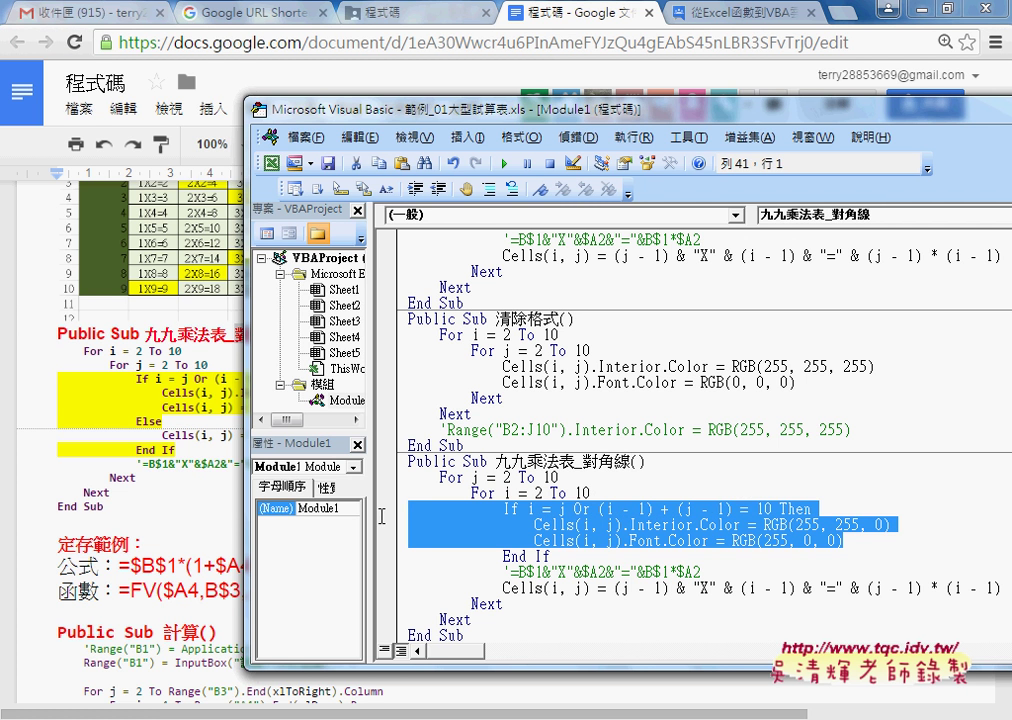
left_click(593, 588)
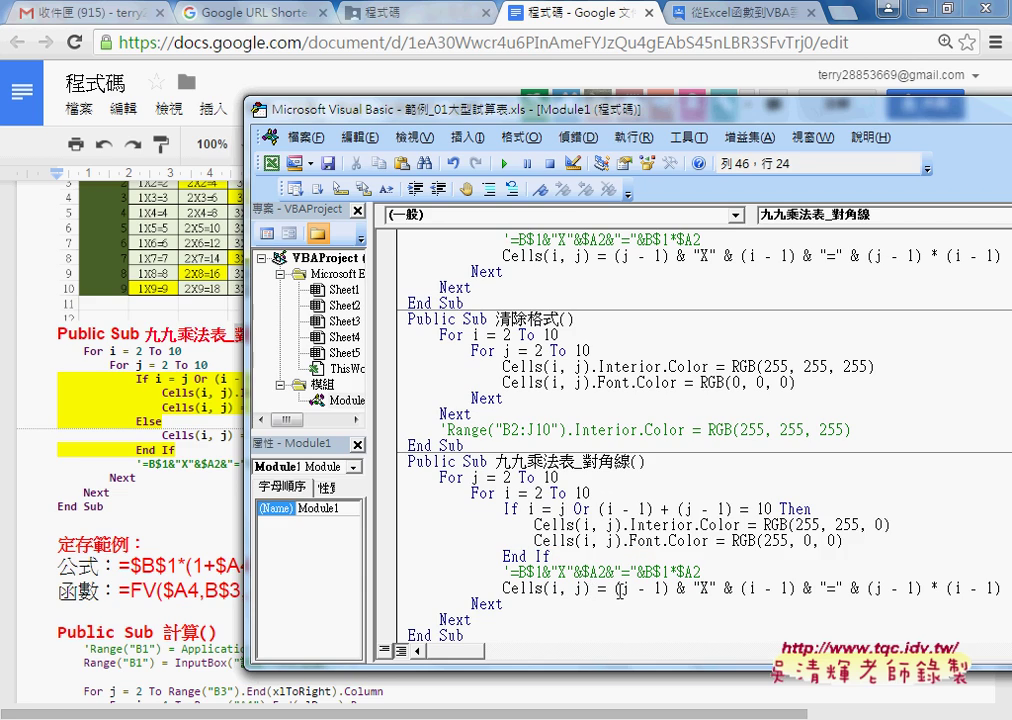
left_click(922, 15)
Step: Run 九九乘法表_對角線 beside the table and confirm both diagonals turn yellow with red text
left_click(922, 15)
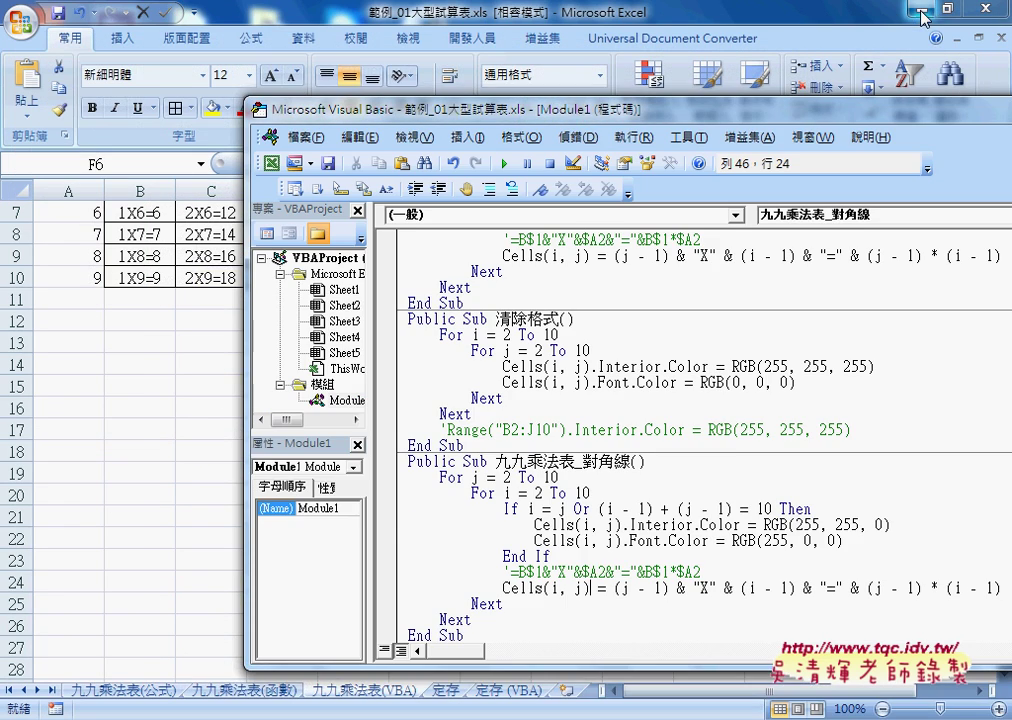
mouse_move(564, 110)
left_mouse_down()
mouse_move(515, 245)
mouse_move(585, 98)
left_mouse_up()
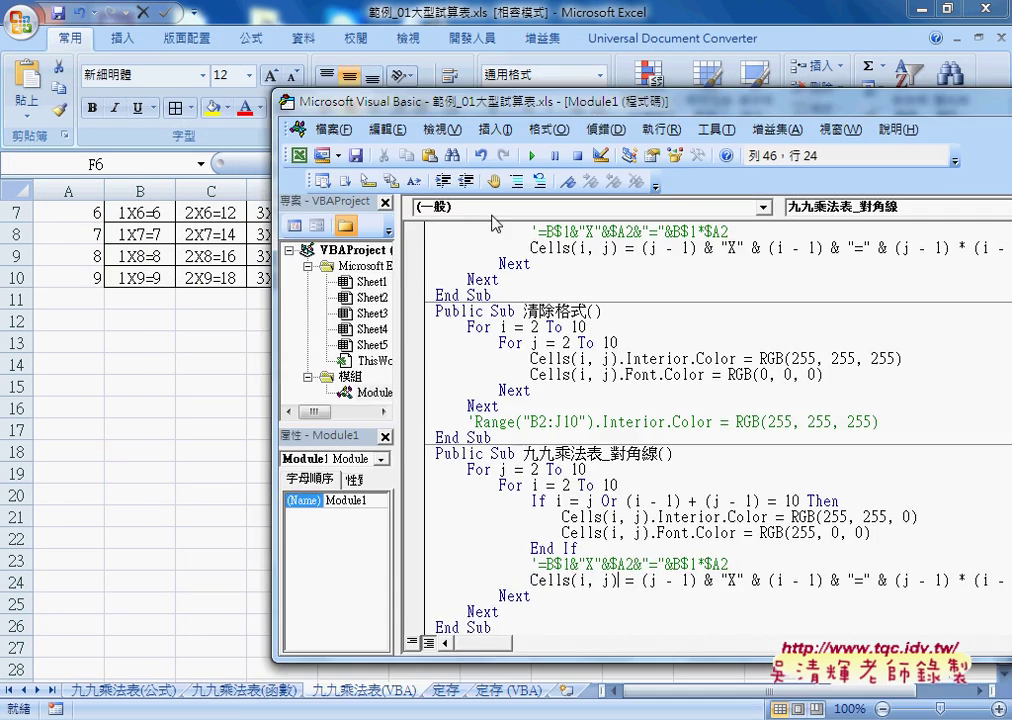
left_click(210, 473)
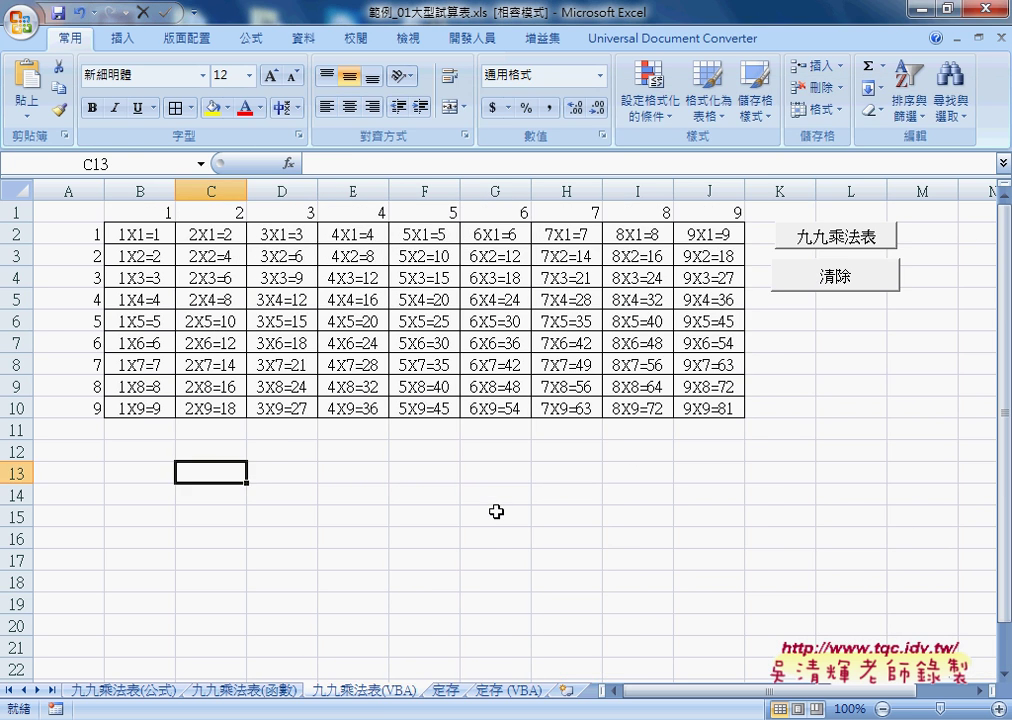
left_click(557, 615)
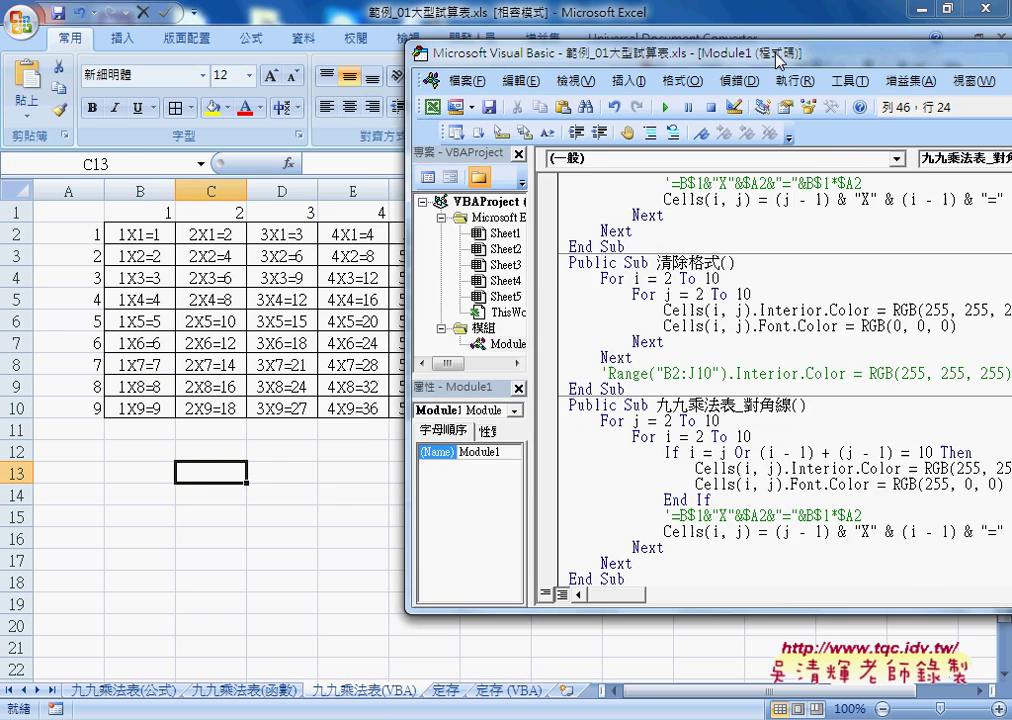
left_click_drag(503, 100, 691, 28)
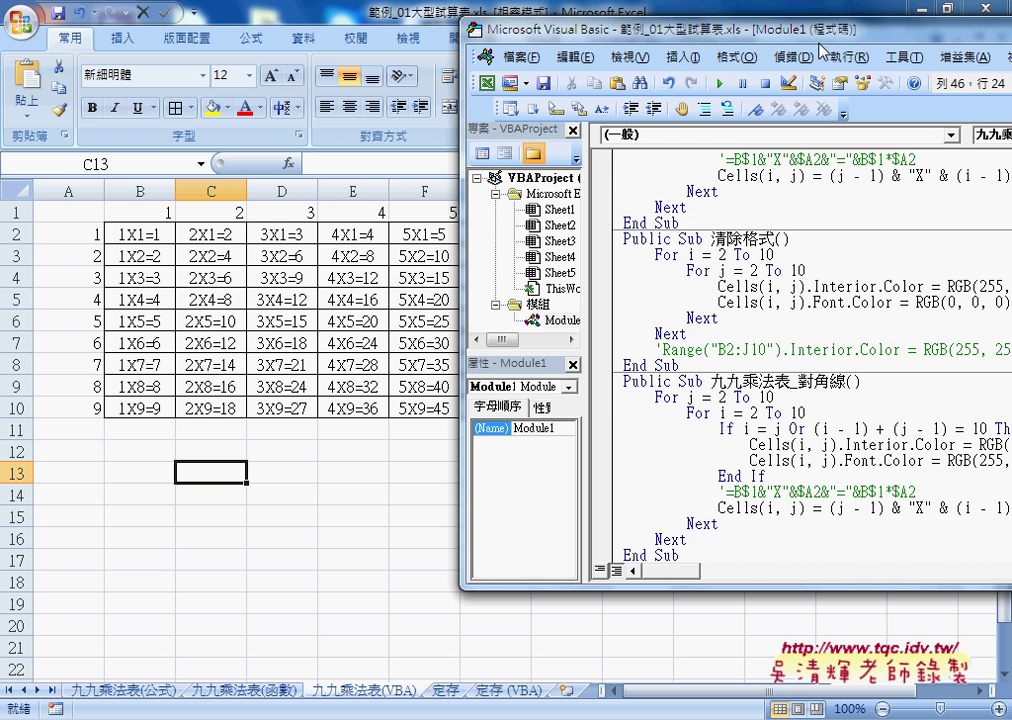
left_click_drag(797, 381, 848, 381)
left_click(822, 458)
left_click(720, 84)
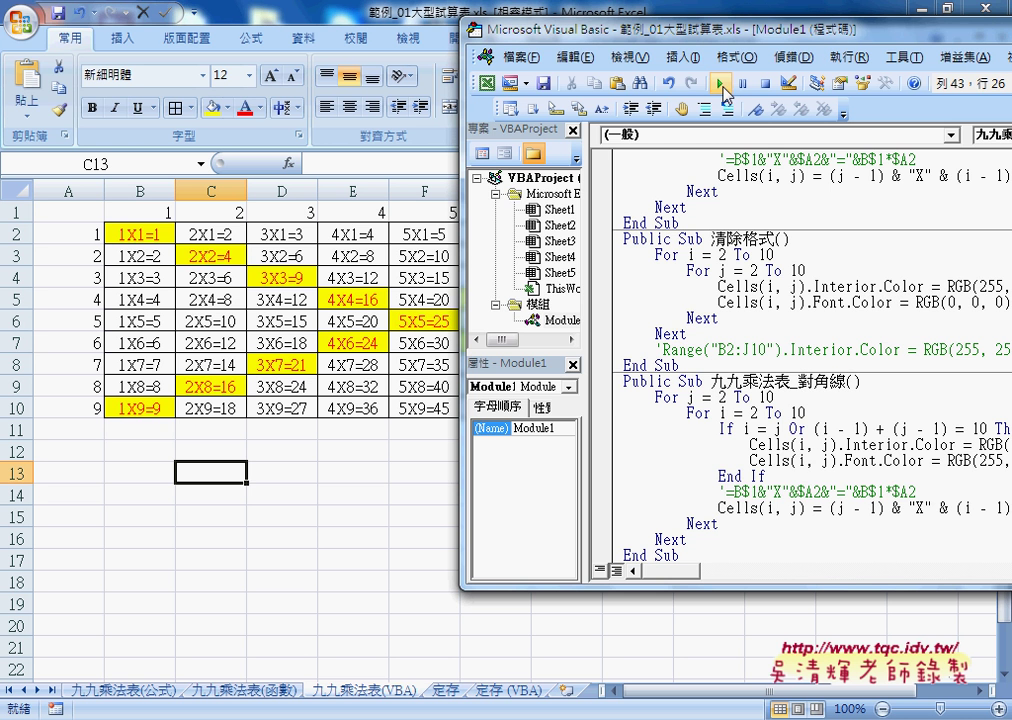
left_click(372, 556)
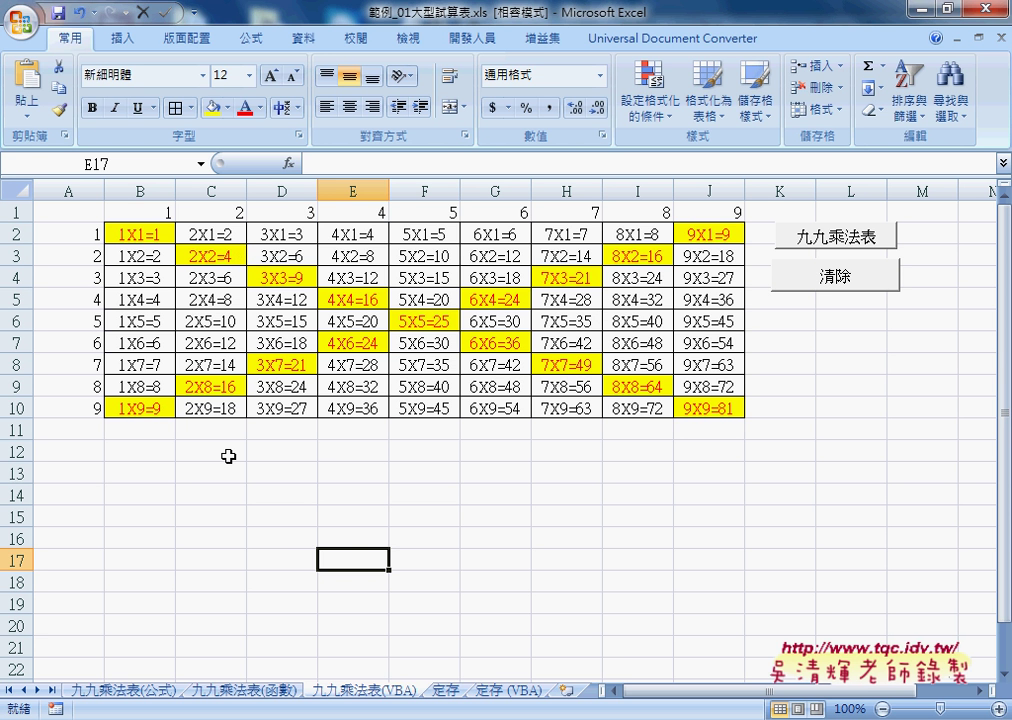
left_click(500, 585)
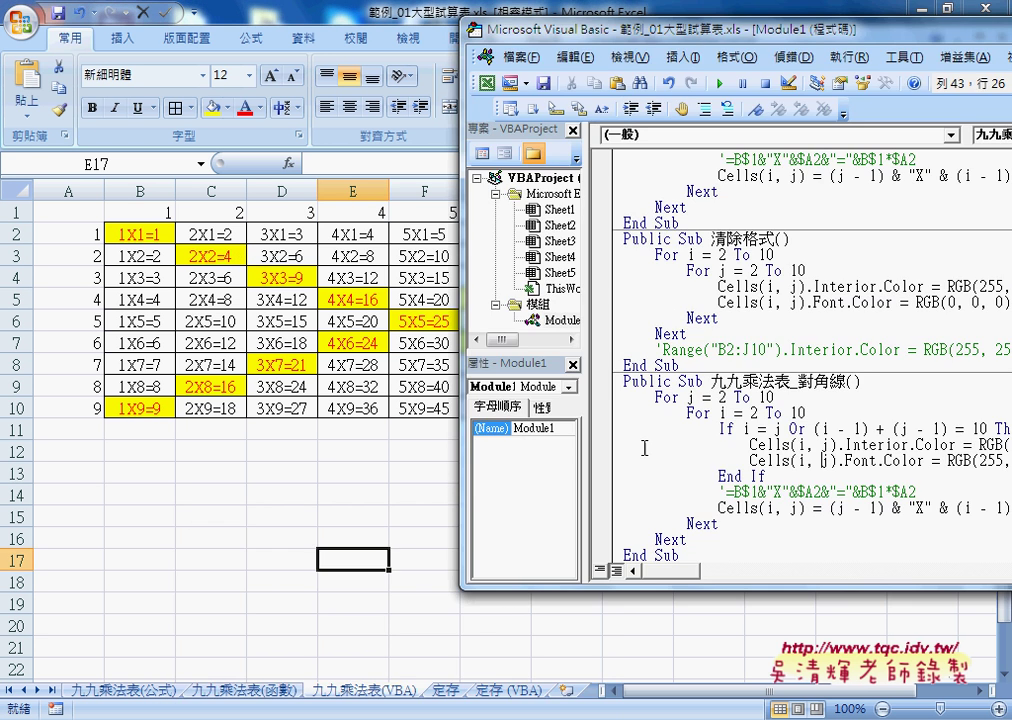
left_click_drag(594, 34, 182, 36)
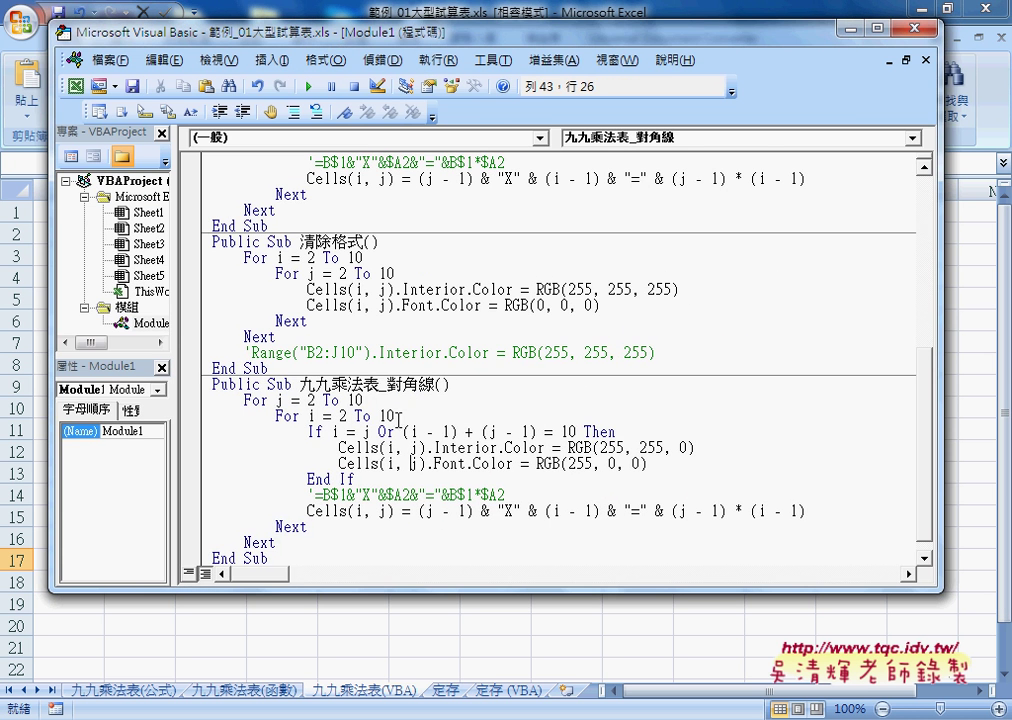
scroll(380, 306, "up", 1)
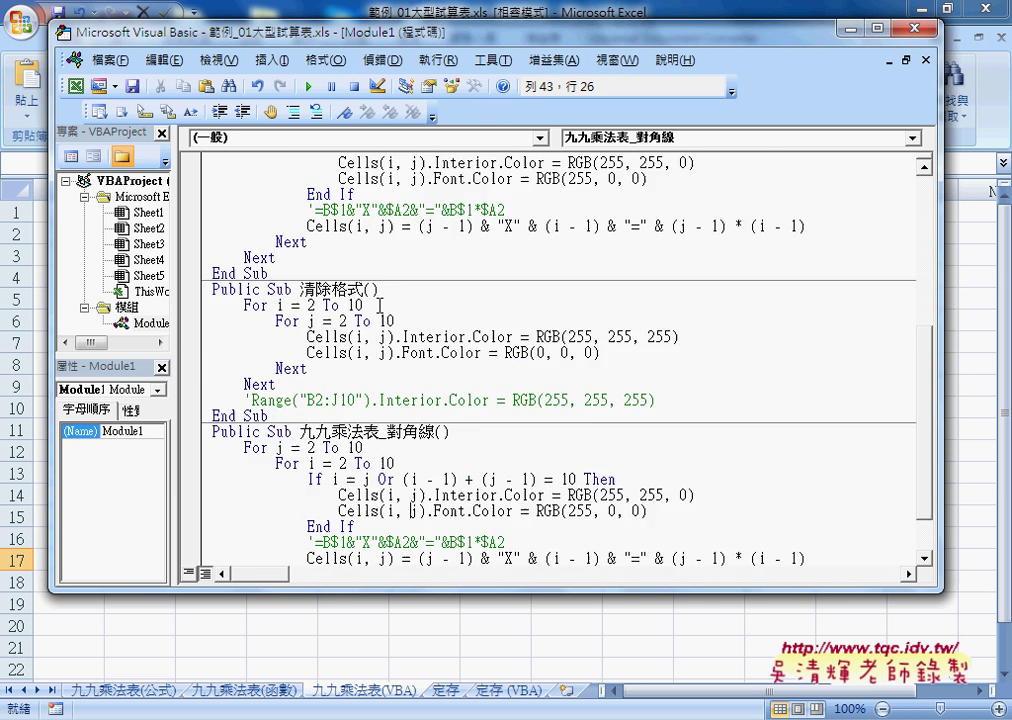
scroll(380, 306, "up", 1)
left_click(329, 194)
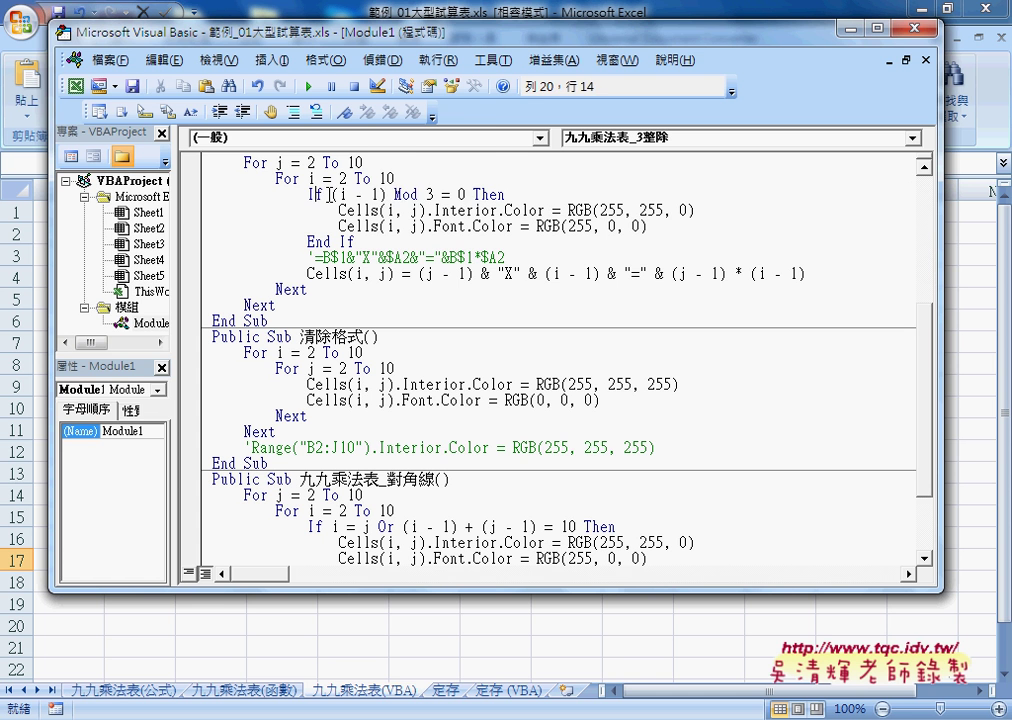
left_click_drag(329, 194, 480, 194)
left_click(367, 226)
left_click(368, 227)
left_click(369, 228)
scroll(467, 330, "down", 2)
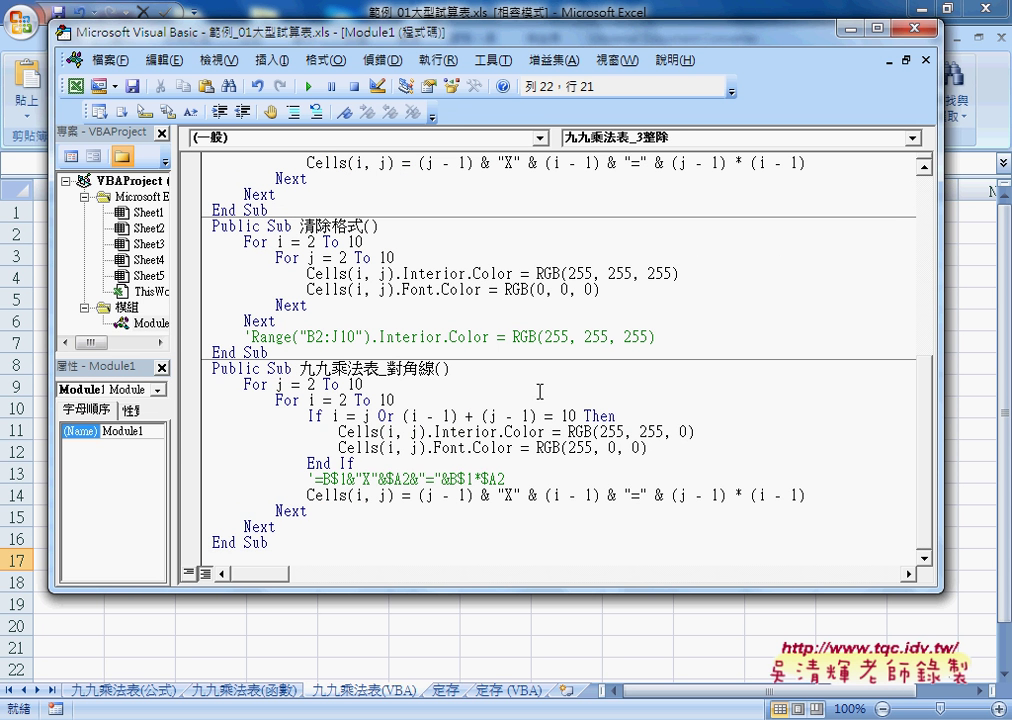